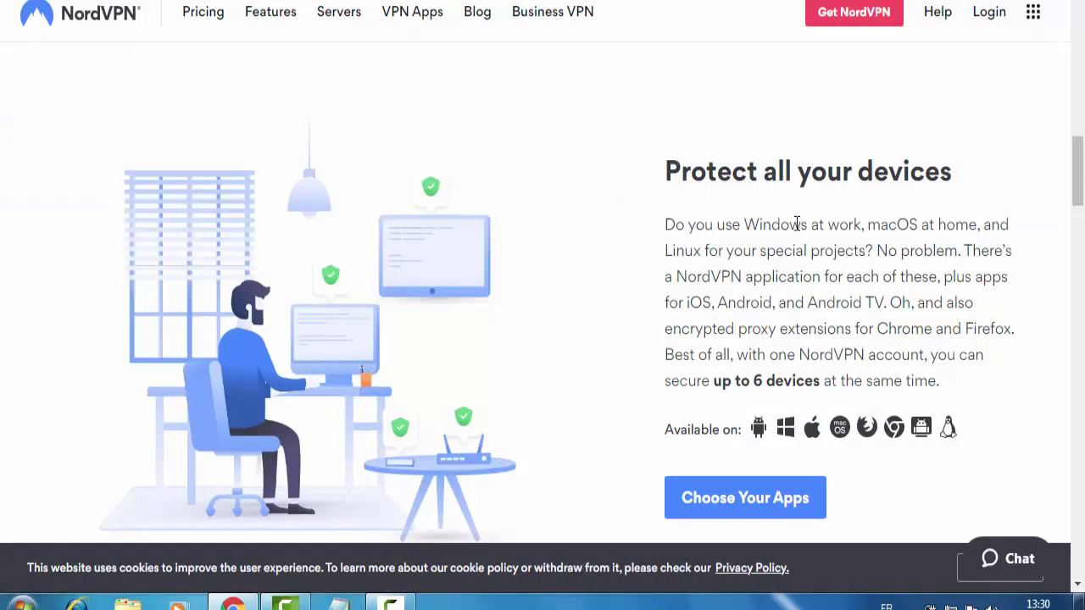
Open the NordVPN affiliate program page from the site footer and go to its affiliate sign-up form.
left_click_drag(1079, 176, 1076, 526)
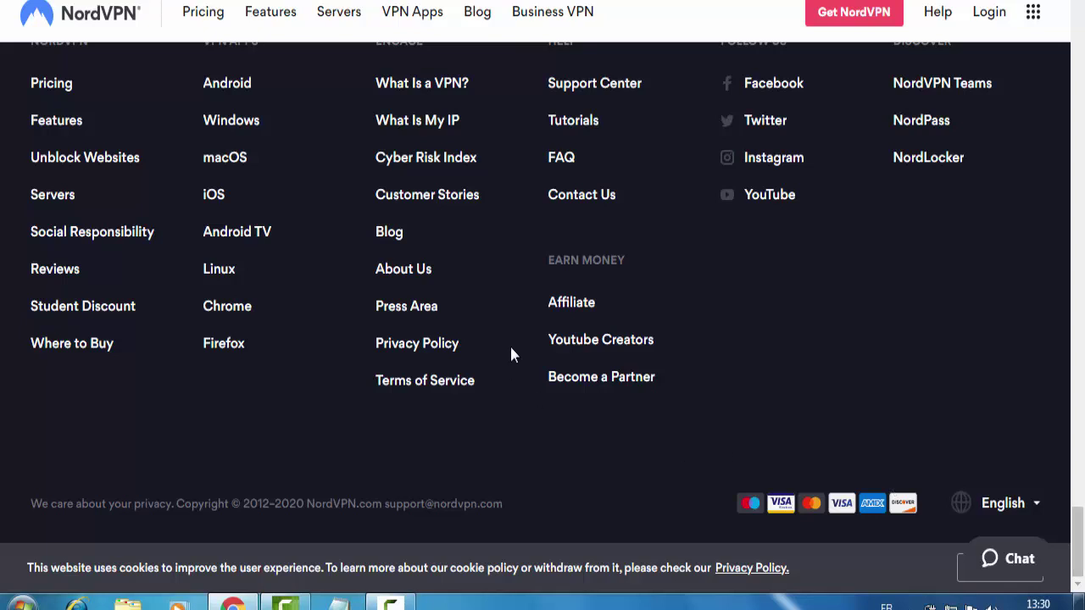
right_click(572, 312)
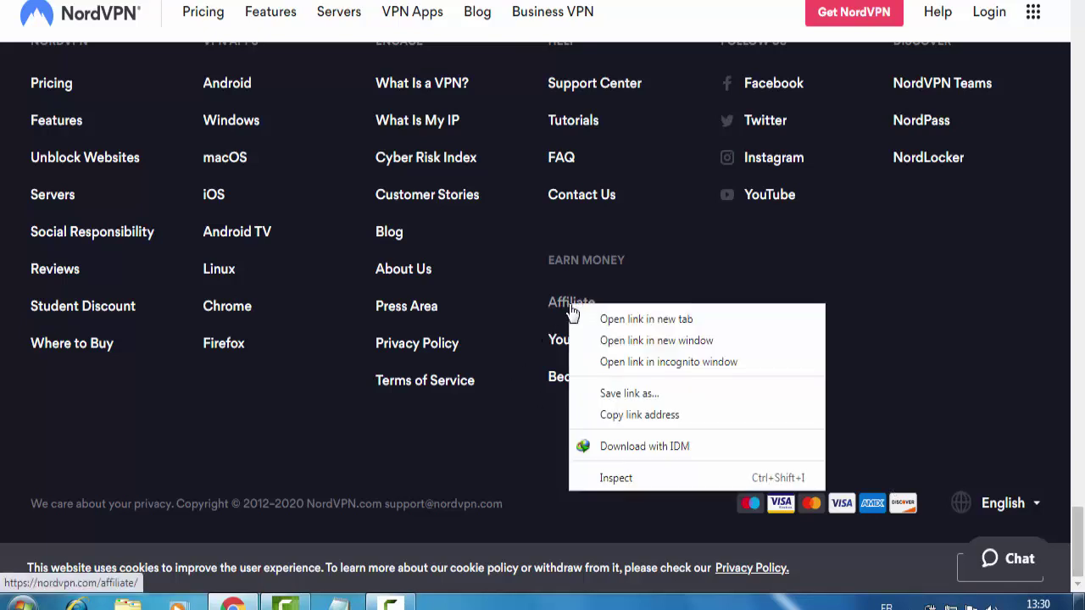
left_click(582, 317)
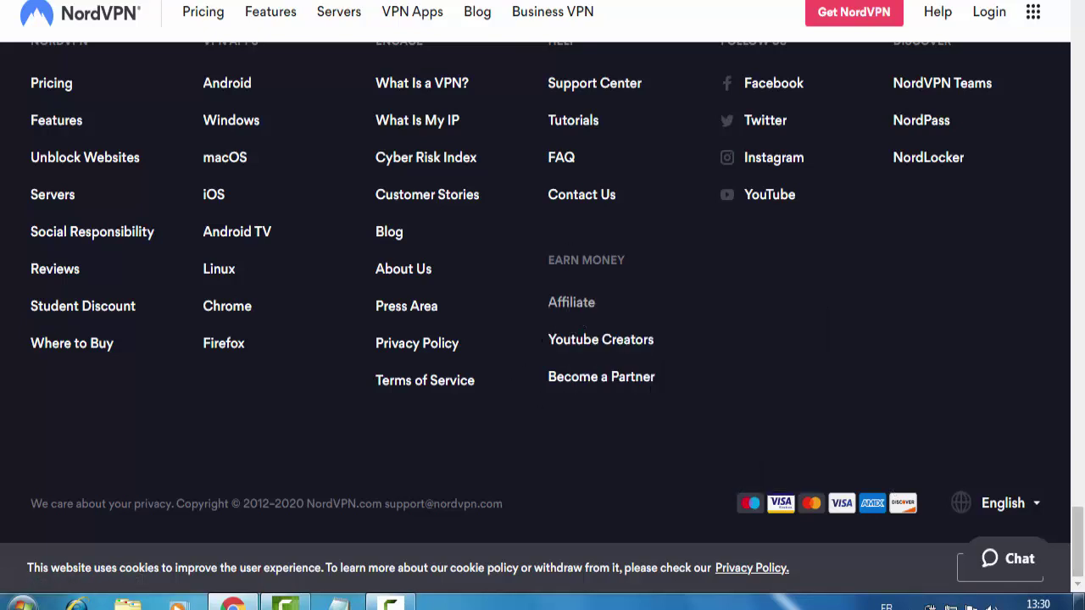
left_click(571, 303)
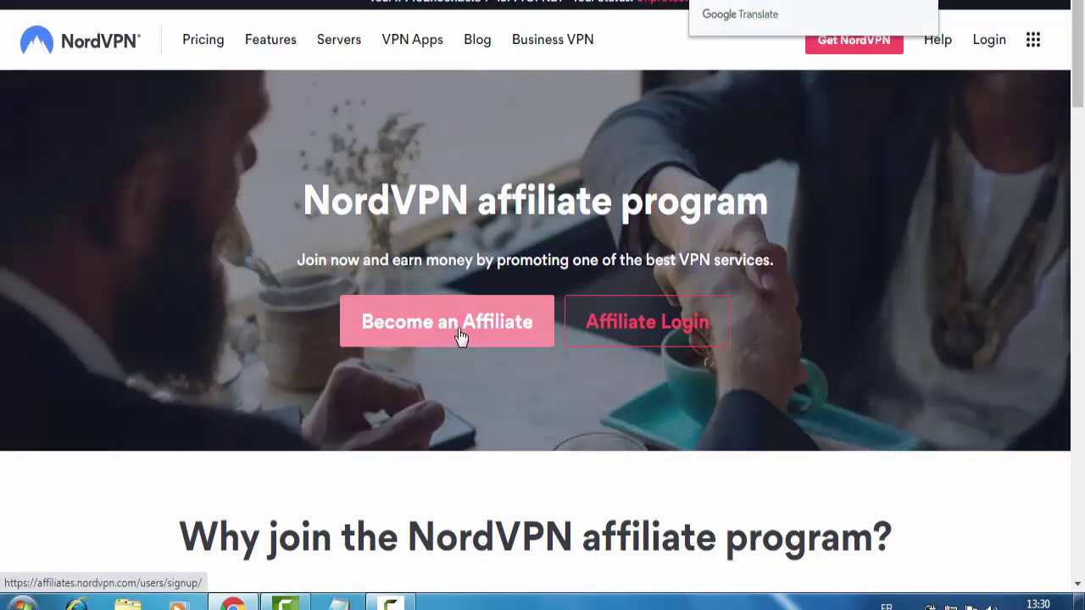
left_click(433, 338)
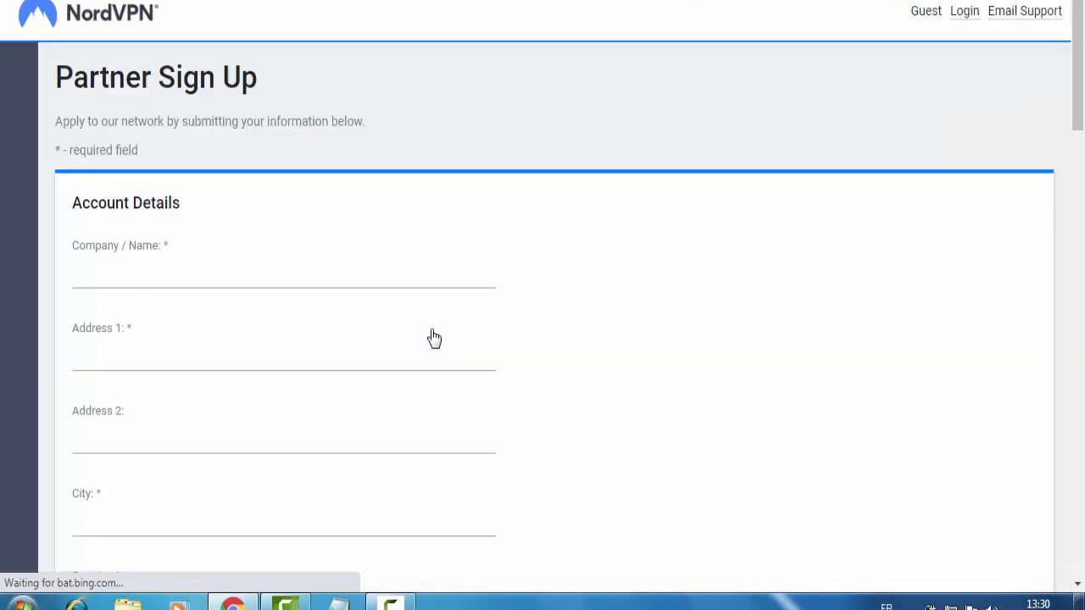
Review the company name and address fields in the Account Details section of the Partner Sign Up form.
scroll(1077, 93, "down", 1)
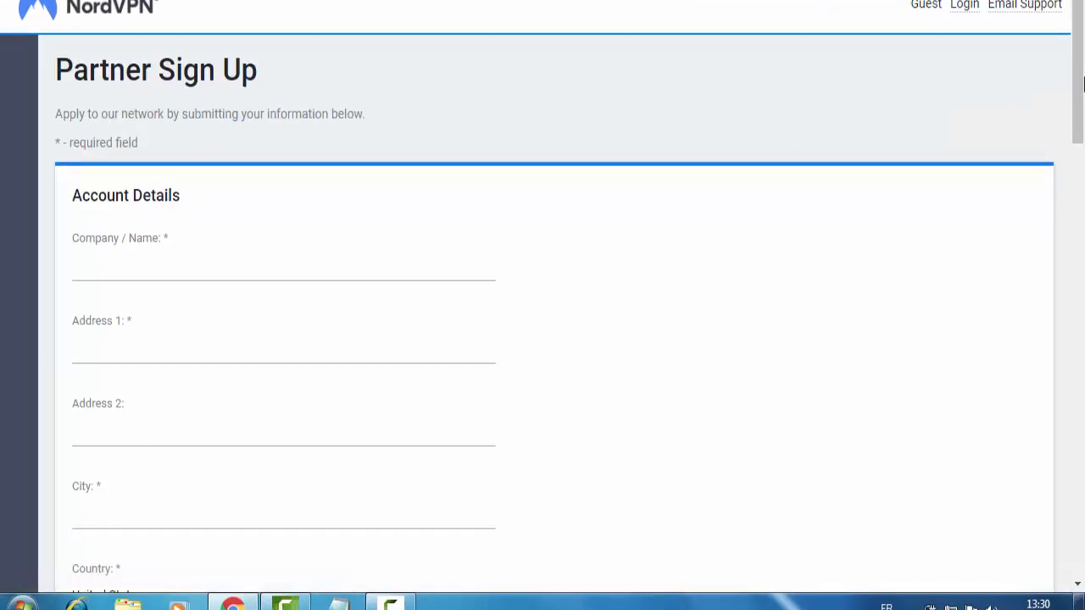
scroll(1076, 93, "down", 1)
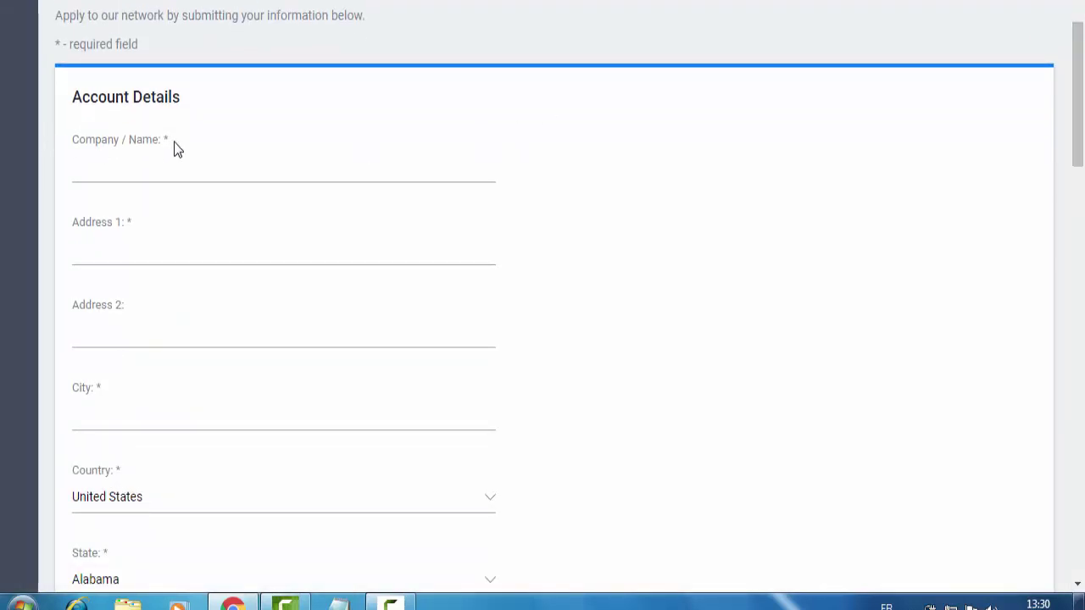
mouse_move(176, 140)
left_mouse_down()
mouse_move(71, 144)
mouse_move(171, 136)
left_mouse_up()
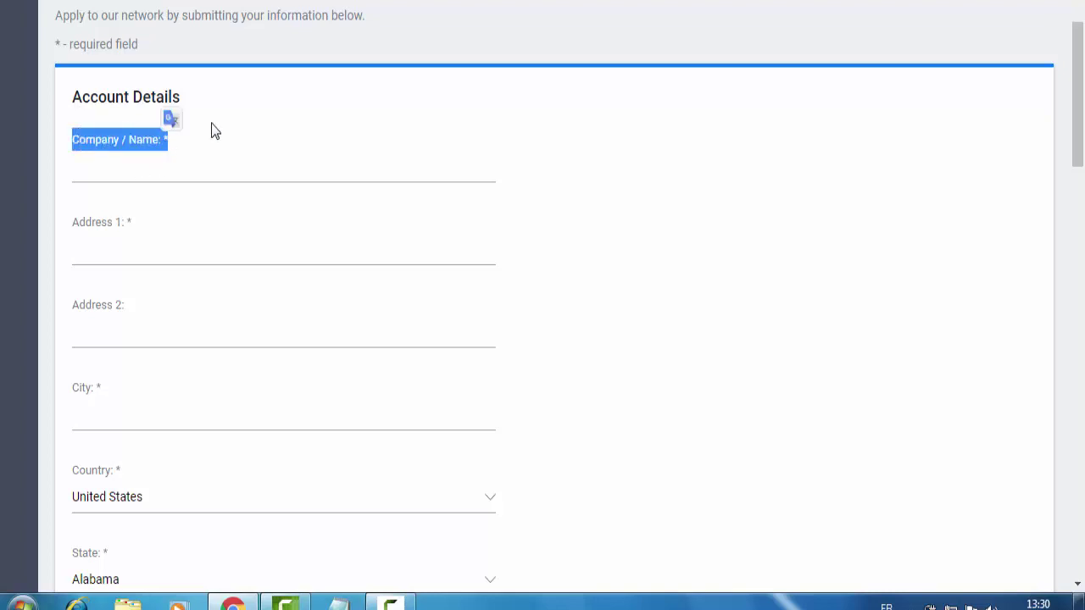
left_click(205, 124)
scroll(1080, 104, "down", 1)
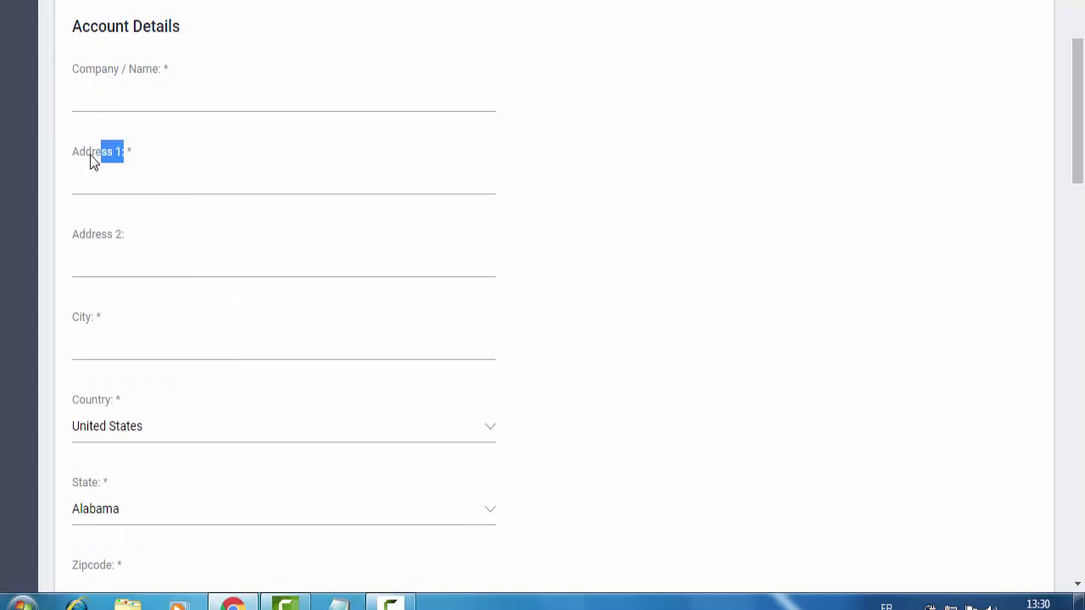
left_click(126, 169)
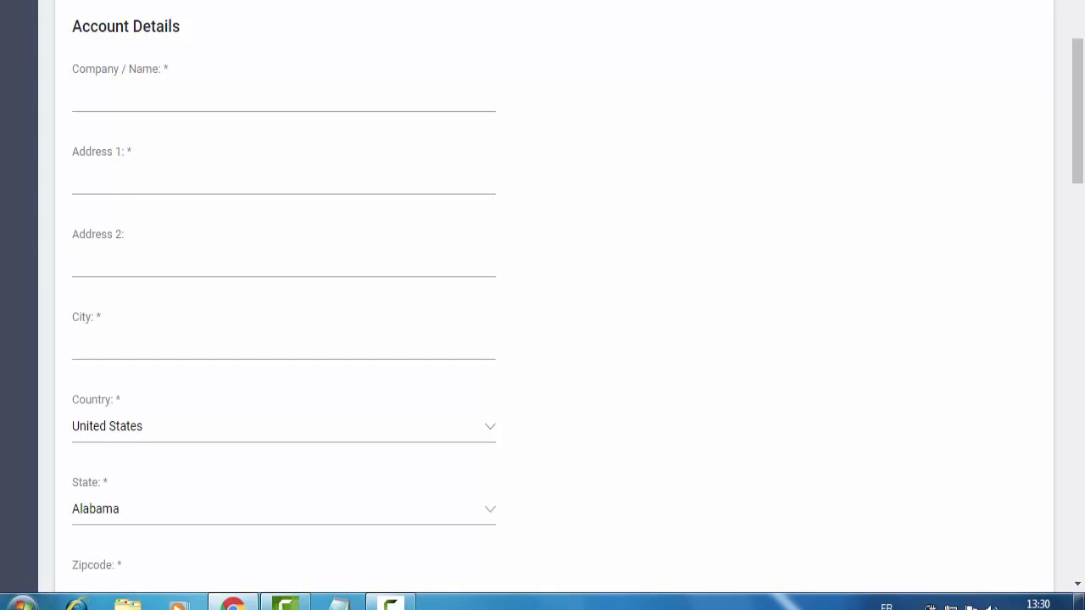
scroll(589, 150, "down", 1)
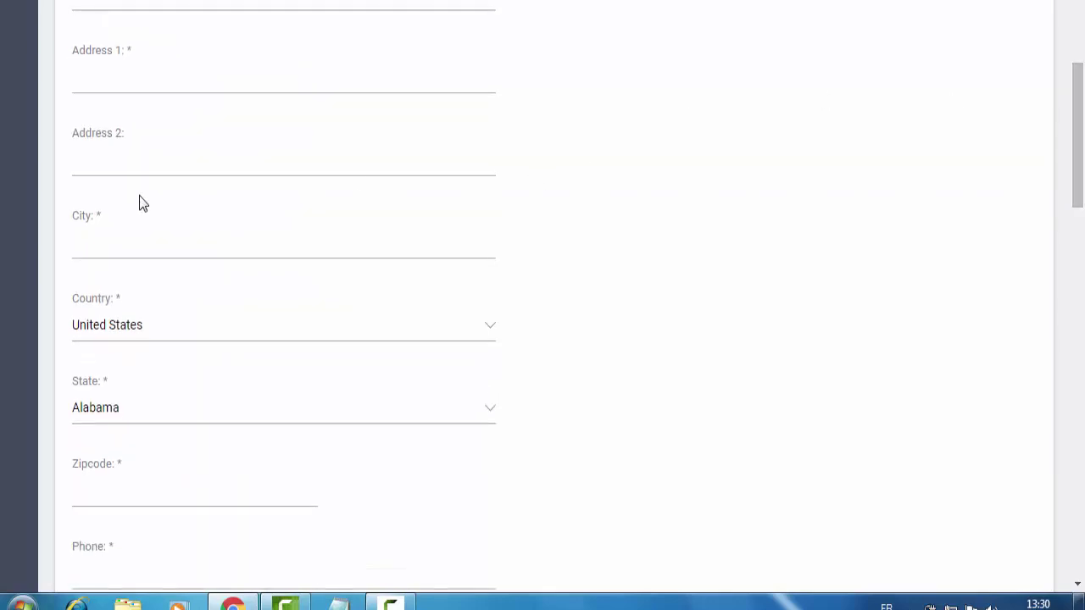
Set the country in the Account Details section to Tunisia.
left_click_drag(88, 218, 75, 220)
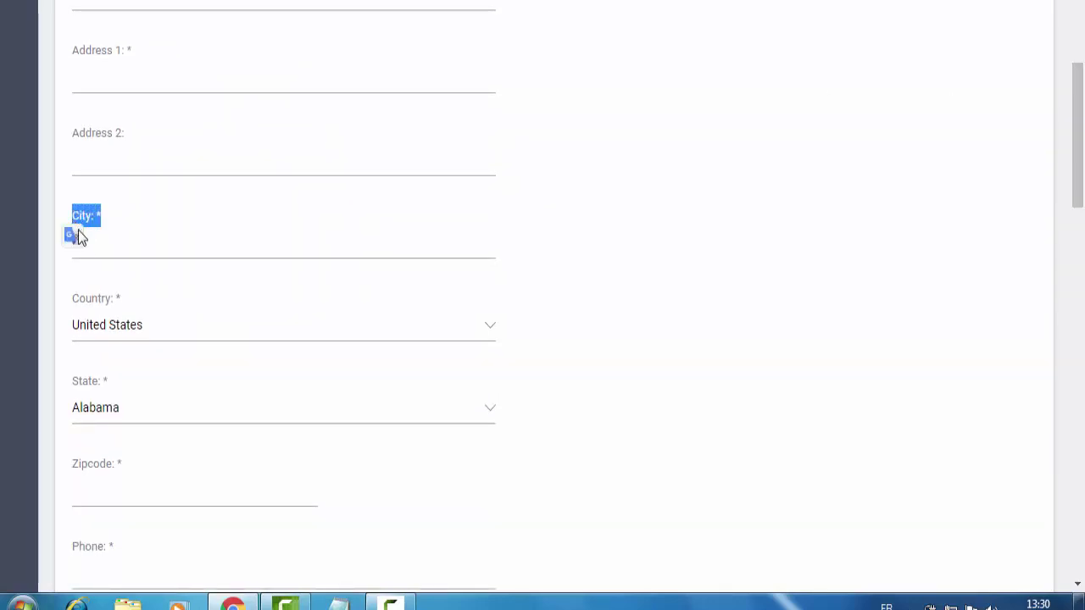
left_click(161, 326)
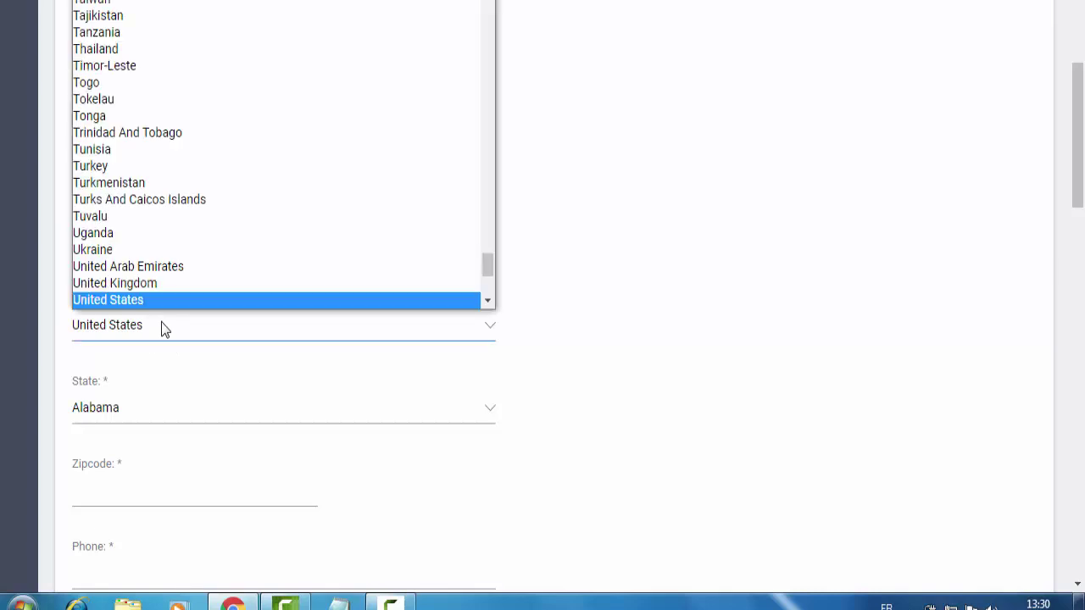
left_click(110, 149)
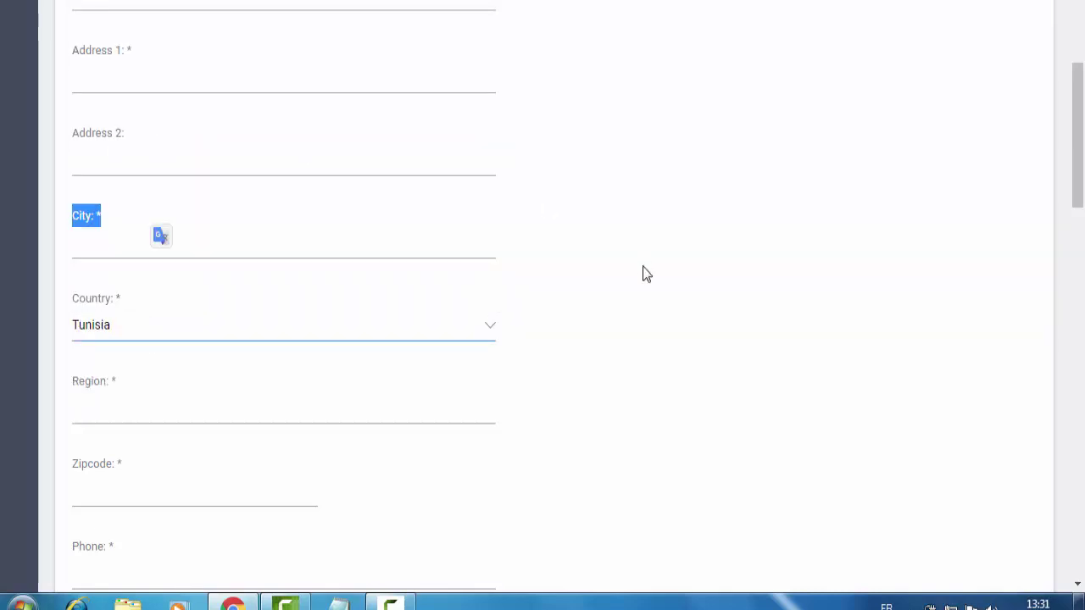
Review the region, zipcode and phone fields that complete the Account Details section.
left_click_drag(1081, 170, 1081, 209)
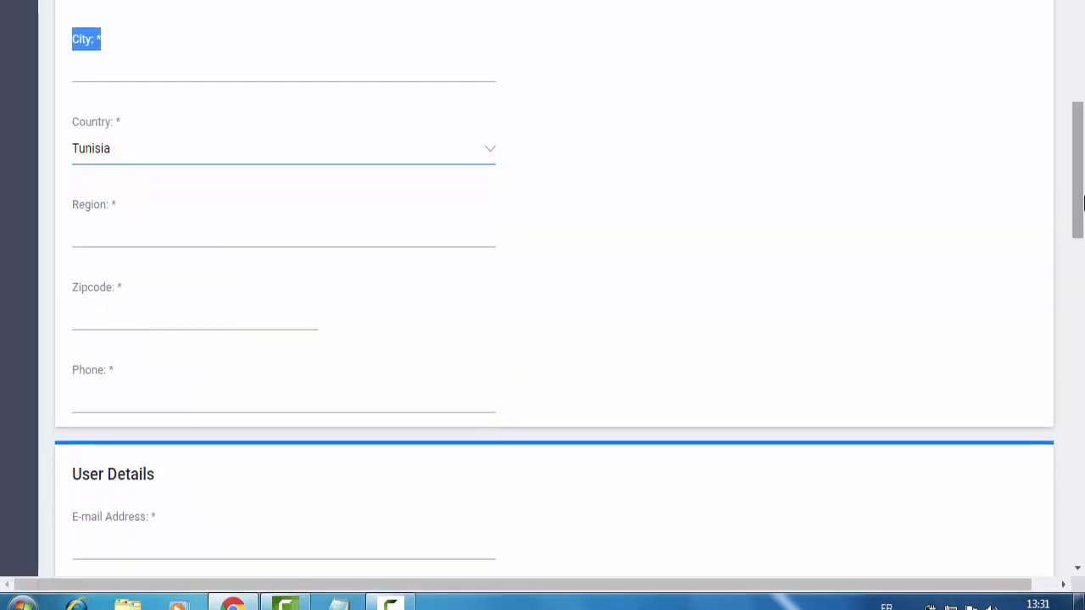
left_click_drag(119, 209, 78, 218)
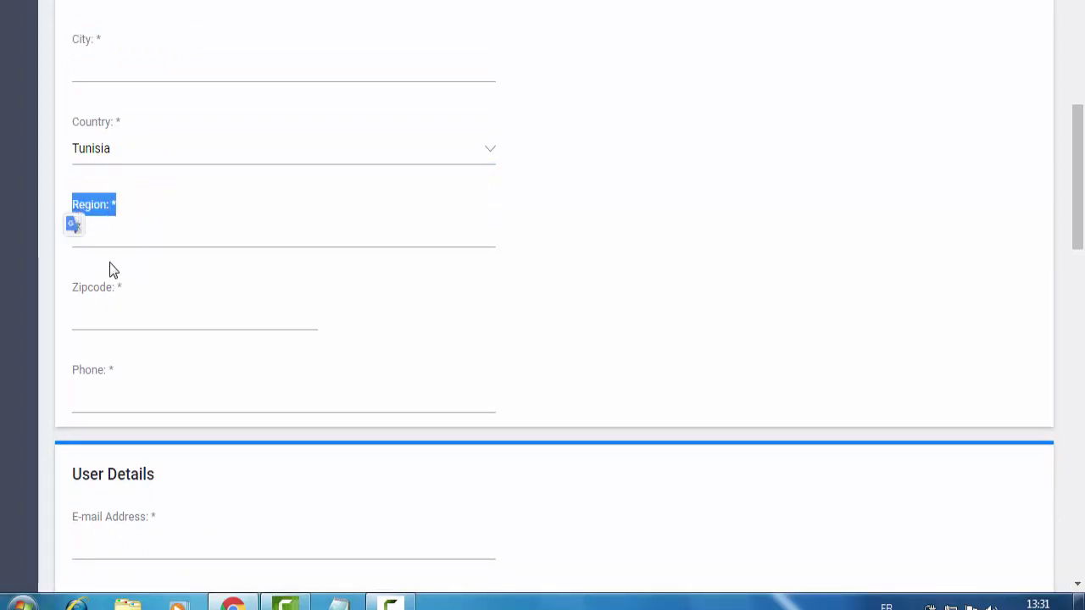
left_click_drag(121, 293, 73, 294)
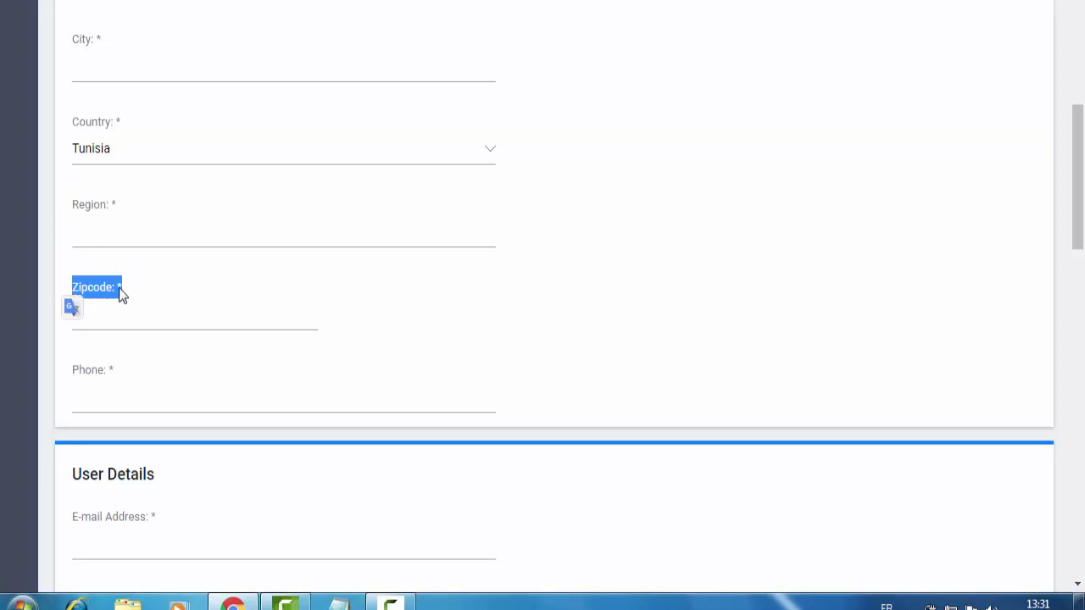
left_click_drag(113, 372, 75, 374)
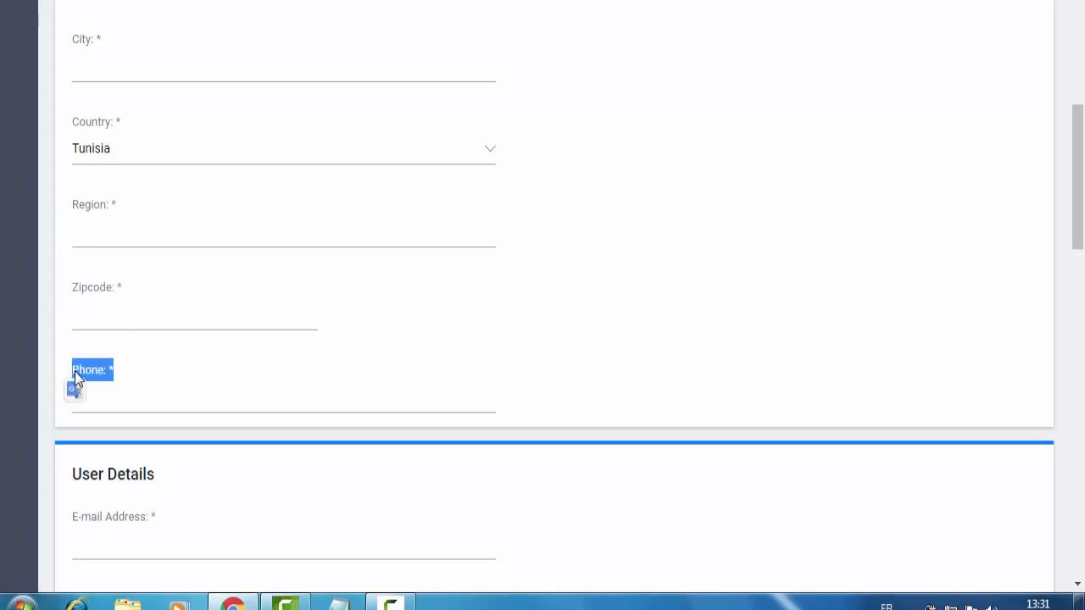
Review the e-mail address, password and password confirmation fields in the User Details section.
left_click_drag(1078, 239, 1078, 319)
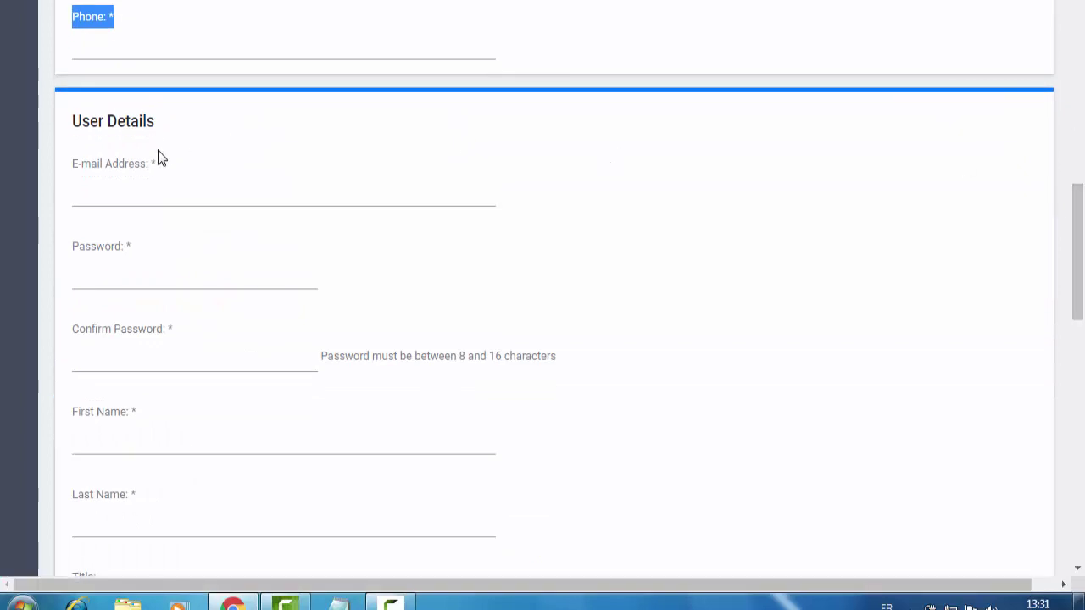
left_click_drag(156, 163, 62, 182)
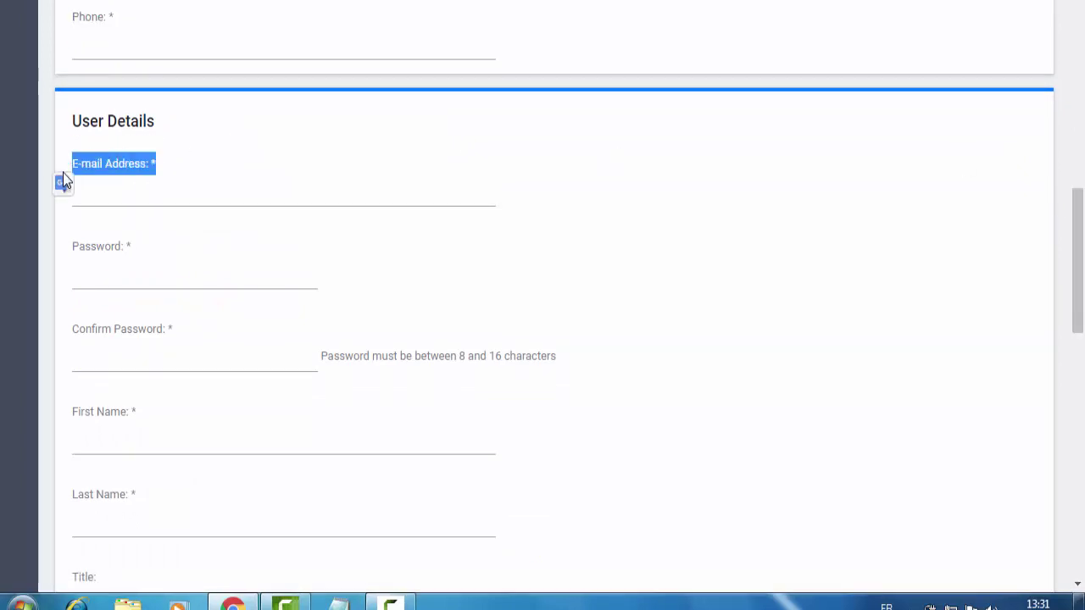
left_click(136, 164)
left_click_drag(167, 174, 145, 164)
left_click(97, 201)
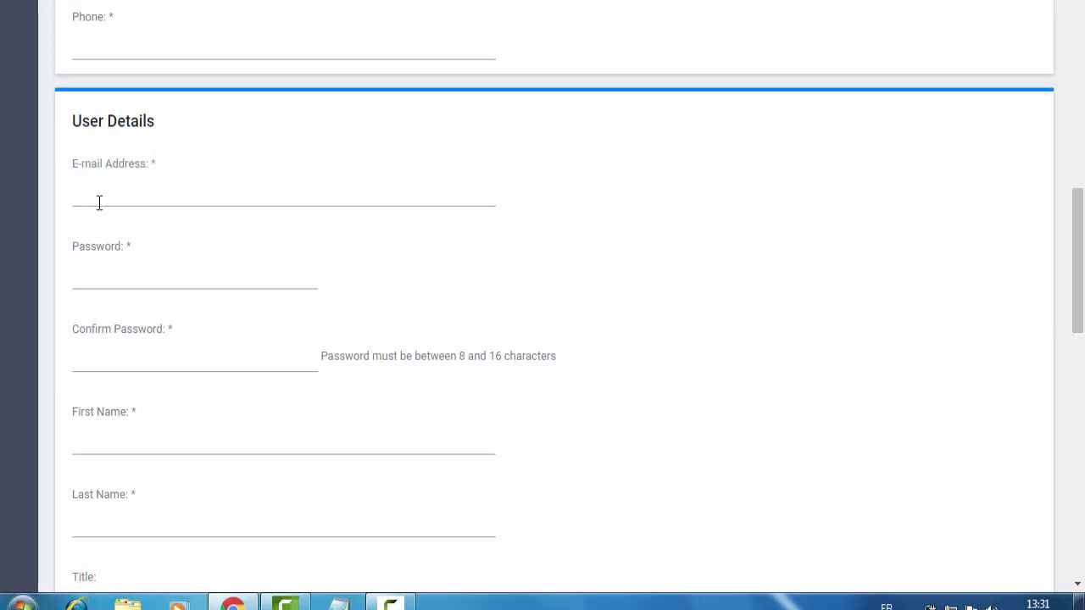
left_click_drag(131, 247, 73, 255)
left_click(123, 247)
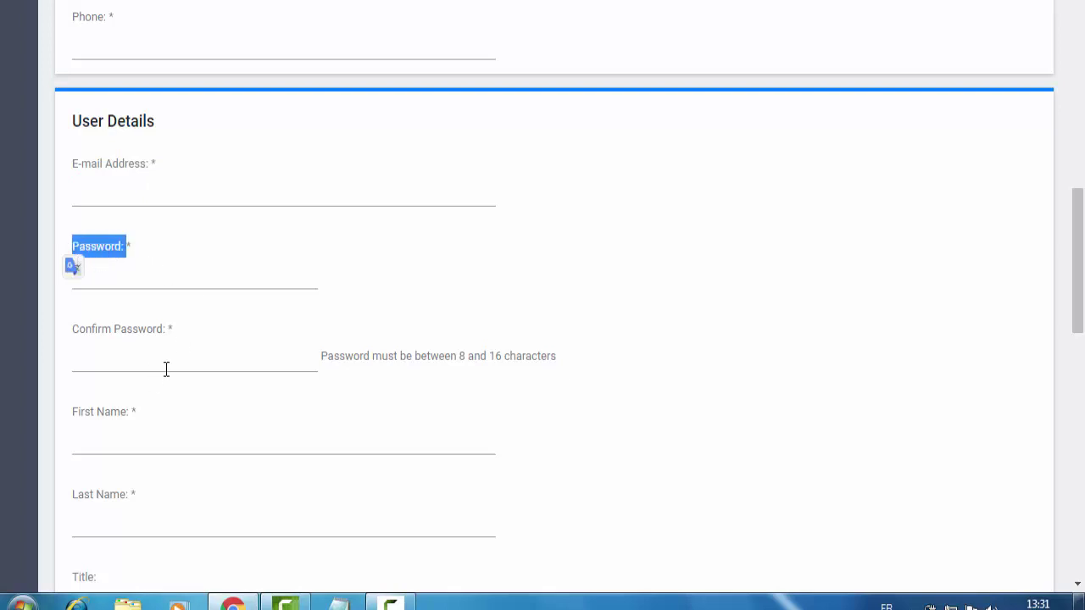
left_click_drag(175, 337, 75, 337)
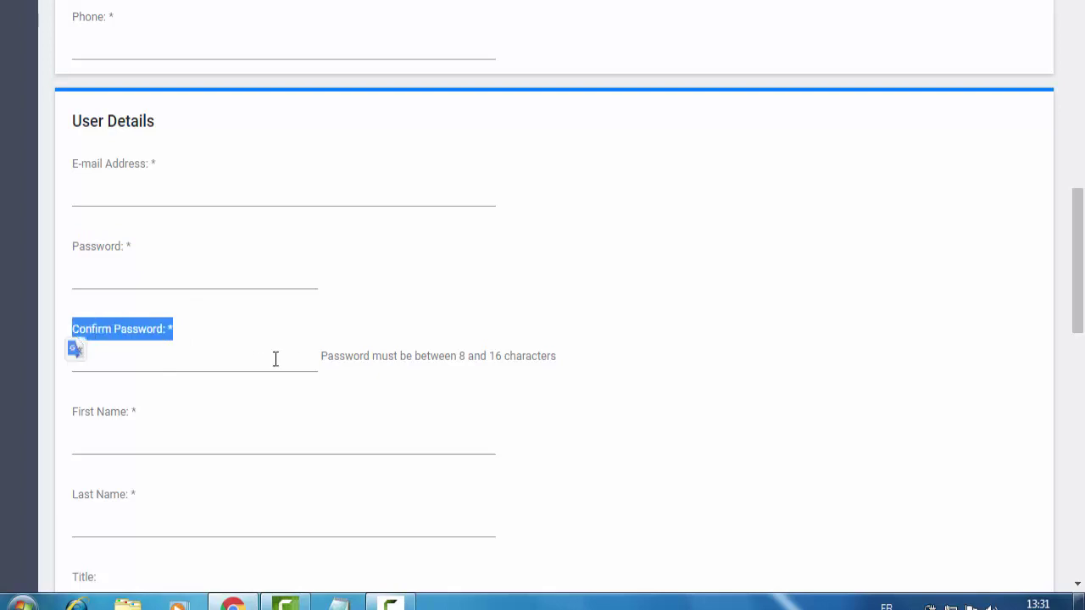
Review the first name, last name and title fields in the User Details section.
left_click_drag(1081, 239, 1082, 279)
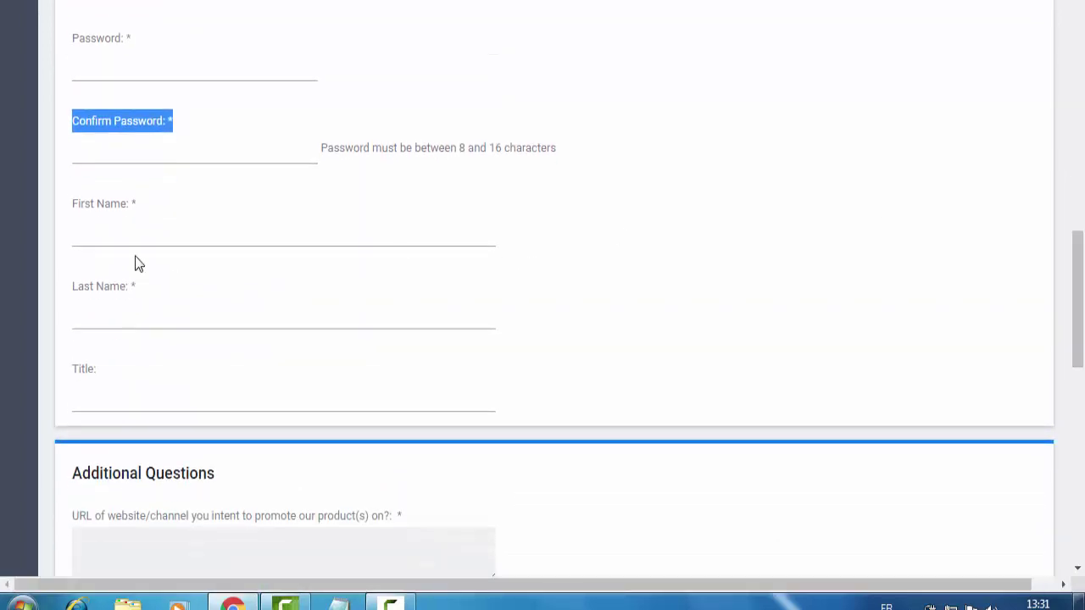
left_click_drag(133, 221, 69, 214)
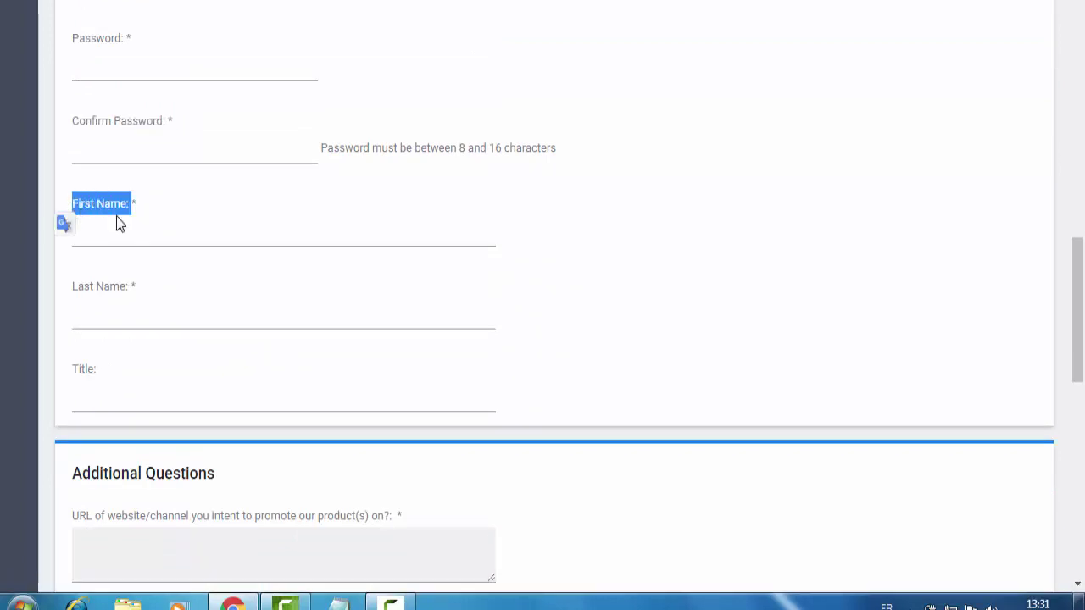
left_click(132, 286)
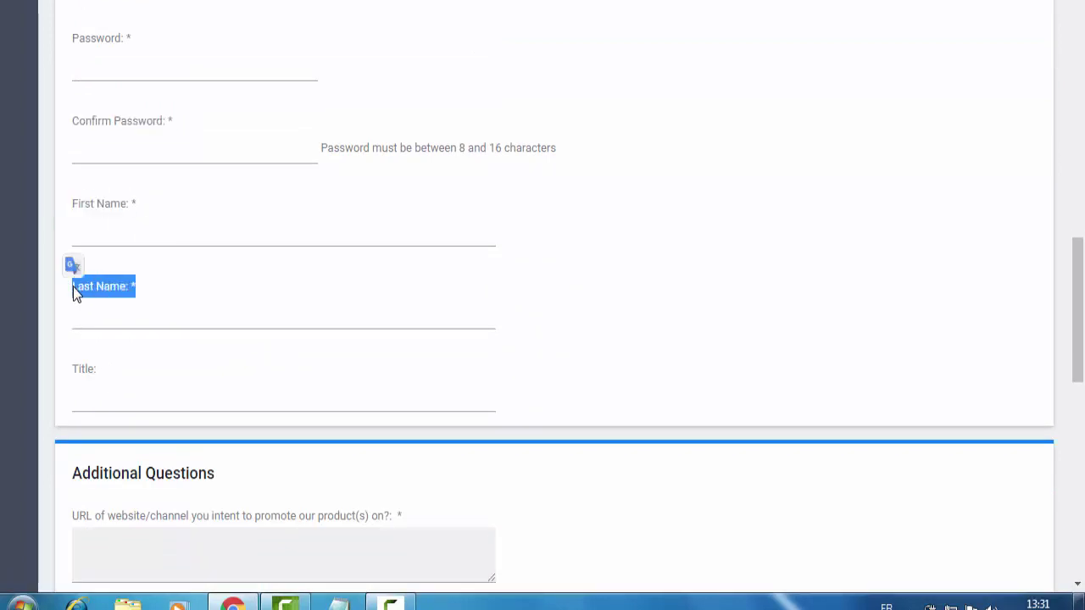
left_click_drag(96, 372, 70, 376)
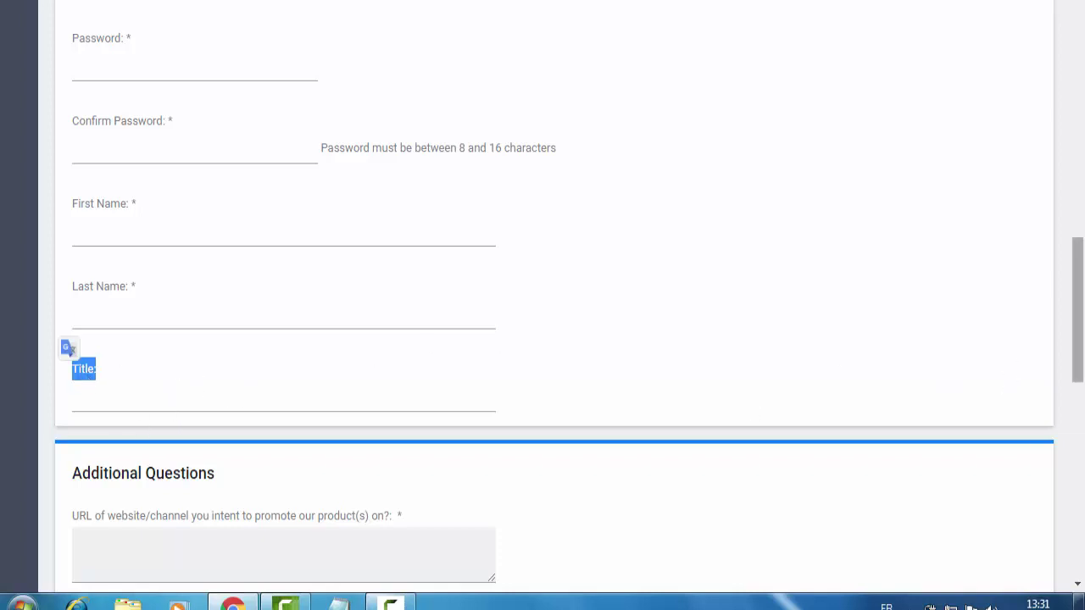
left_click_drag(1080, 304, 1082, 307)
scroll(1083, 307, "down", 2)
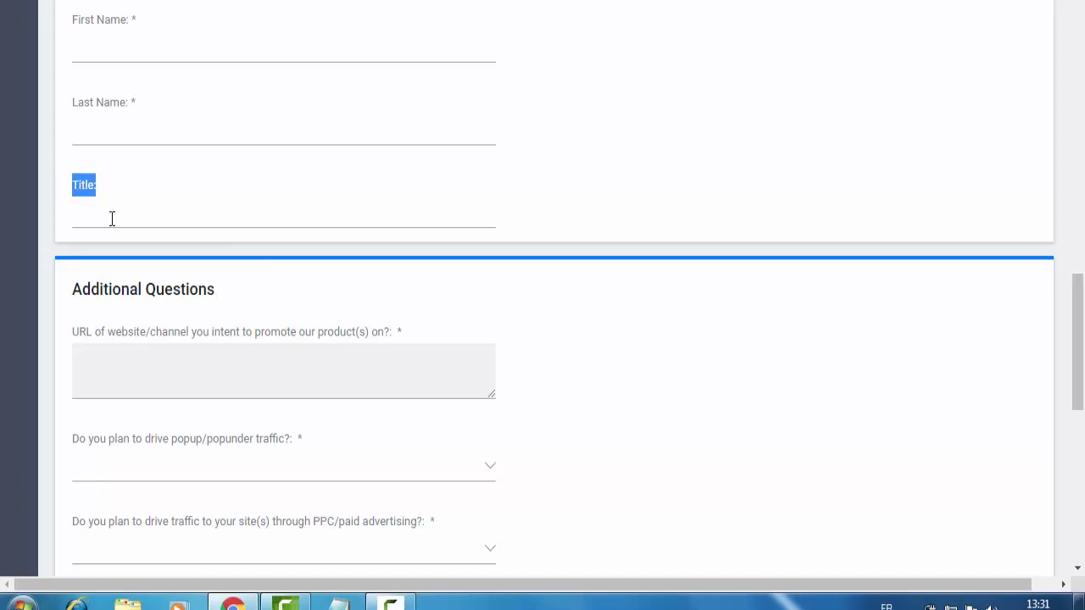
left_click(89, 189)
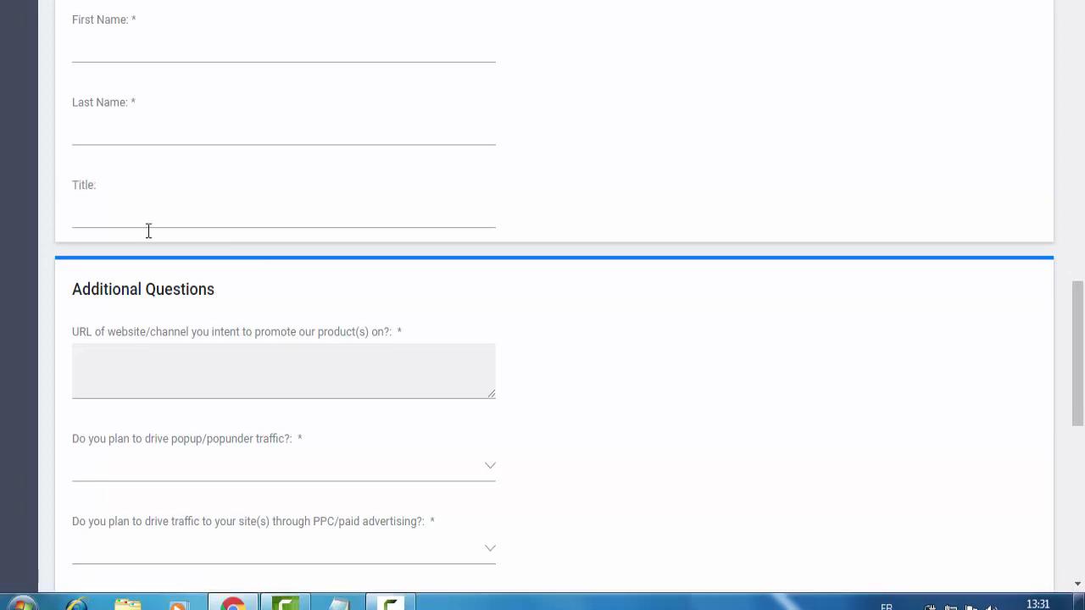
Examine the Additional Questions entry asking for the URL of the website or channel used for promotion.
scroll(1075, 407, "down", 2)
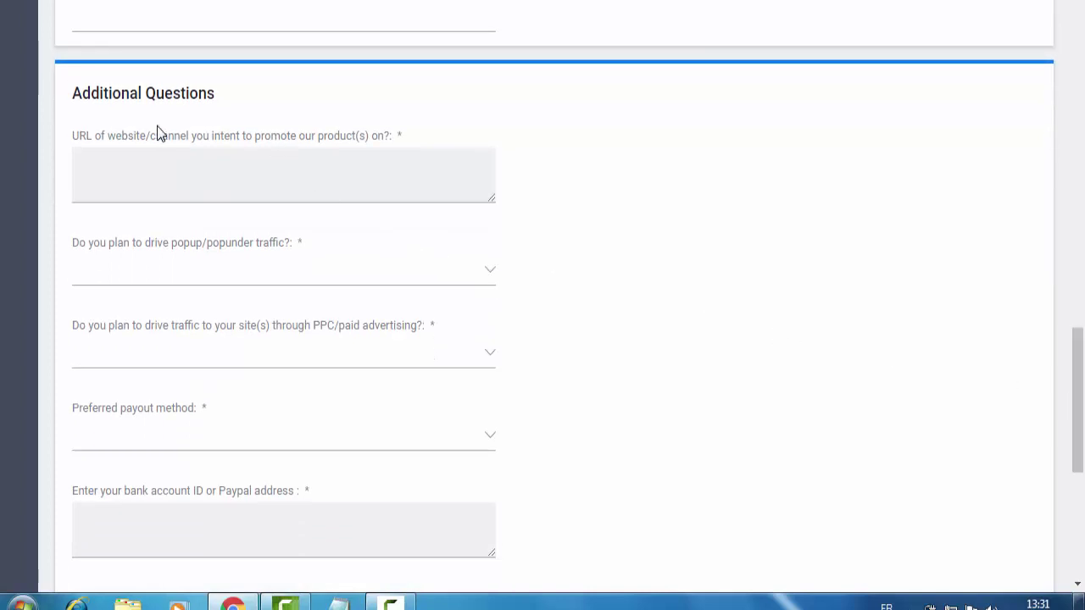
left_click_drag(121, 140, 187, 141)
left_click(109, 138)
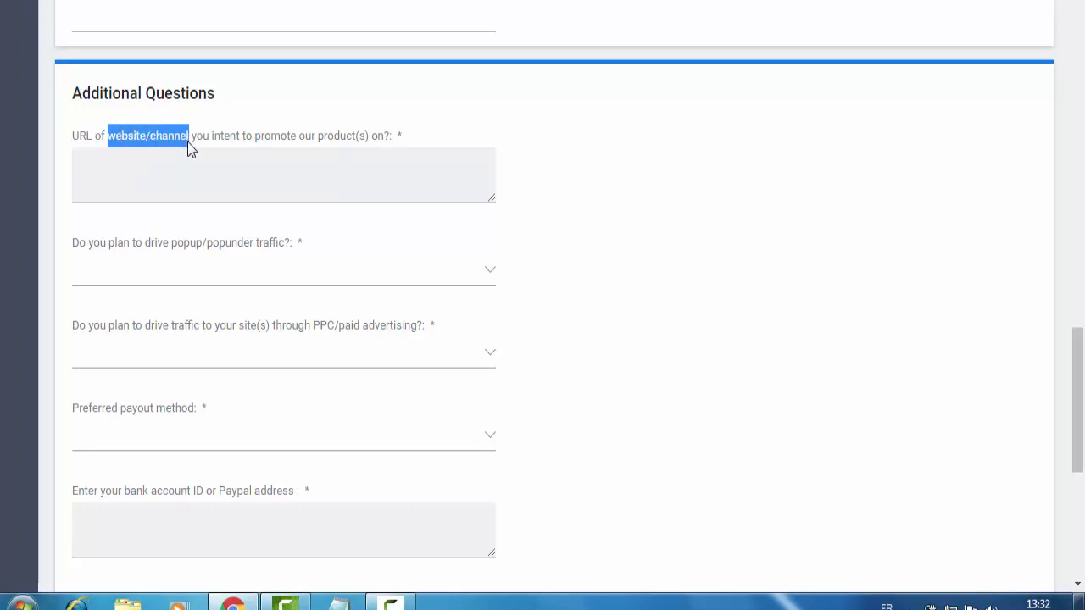
left_click(188, 142)
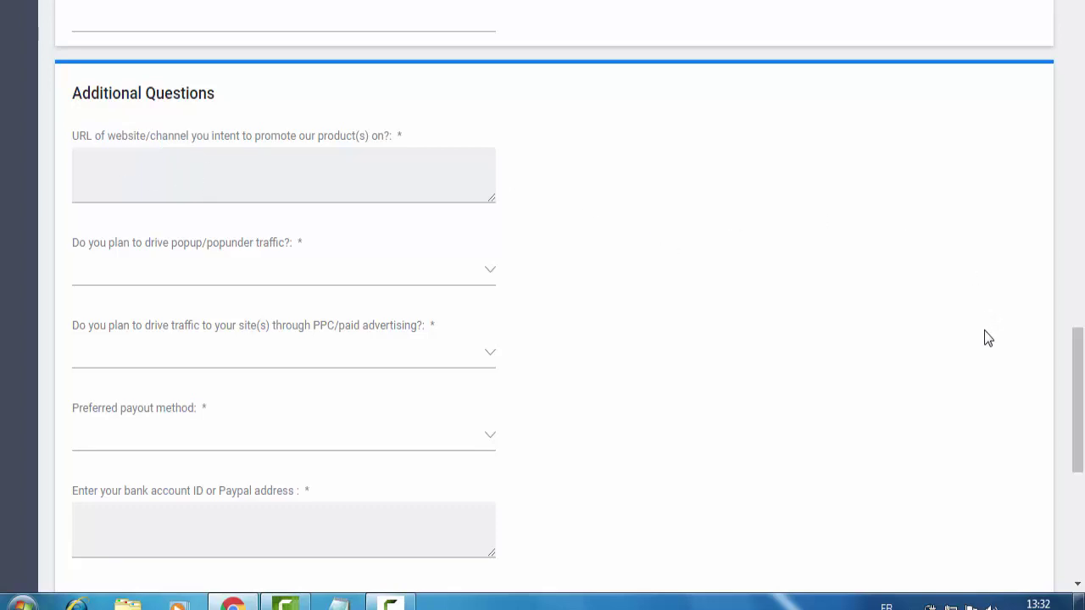
Answer No to the Additional Questions entry about driving popup/popunder traffic.
left_click_drag(1078, 360, 1082, 394)
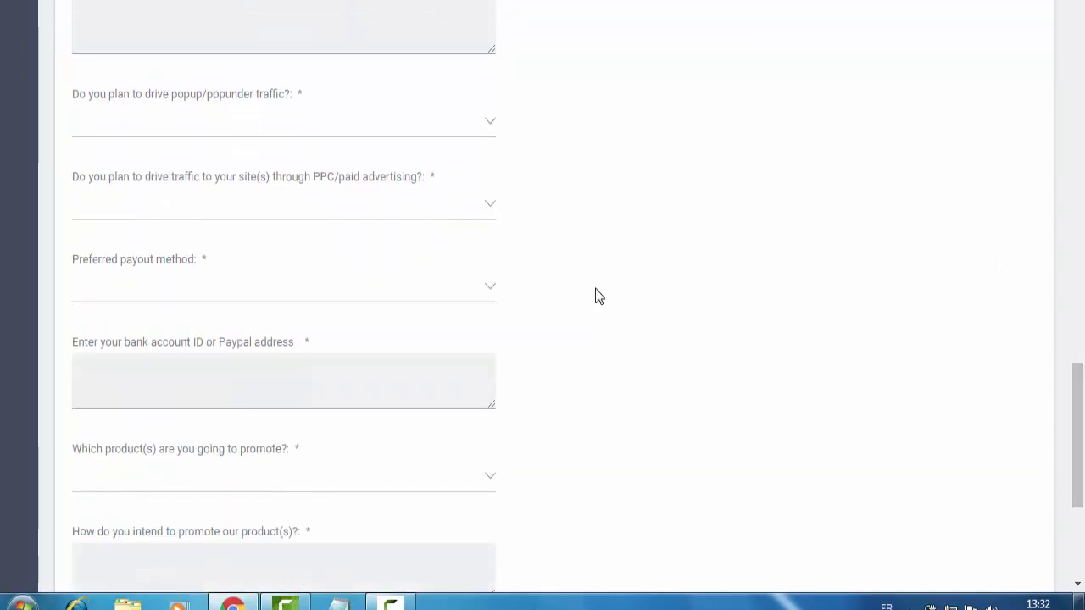
left_click_drag(303, 95, 74, 98)
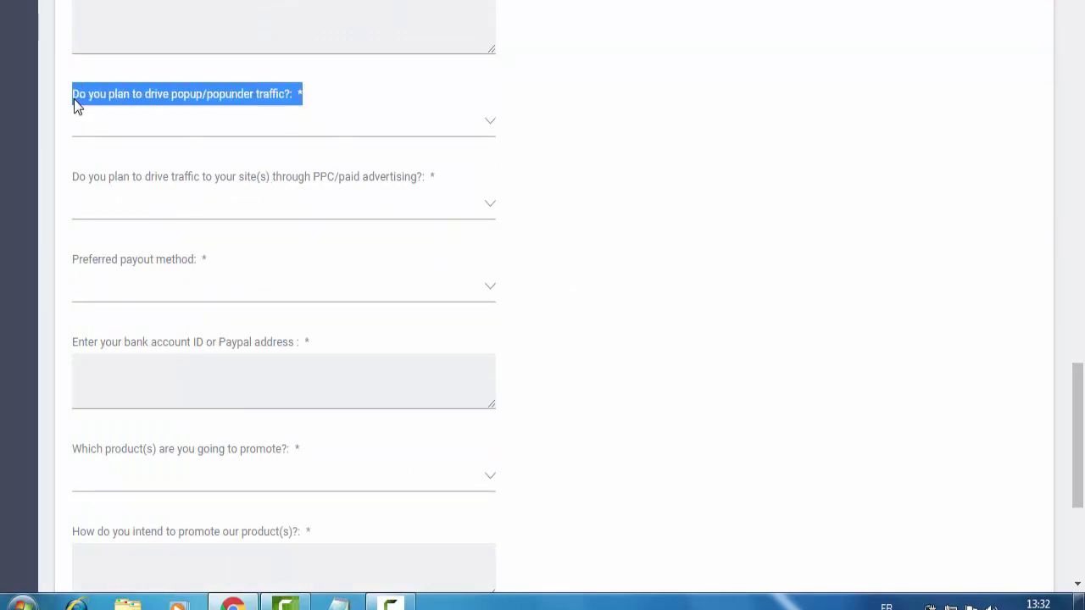
left_click(116, 90)
left_click(201, 123)
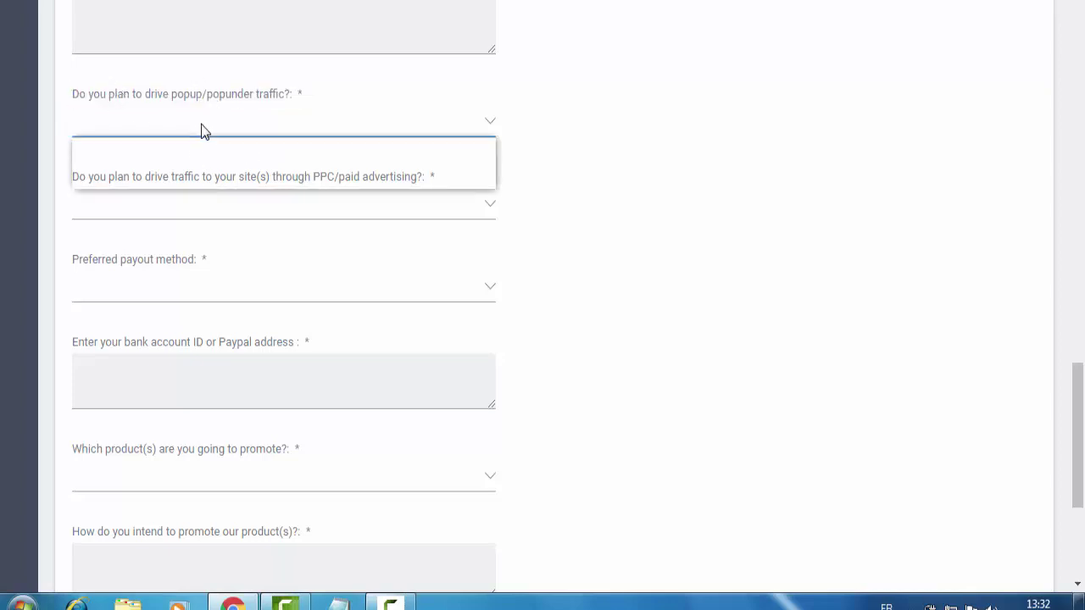
left_click(136, 179)
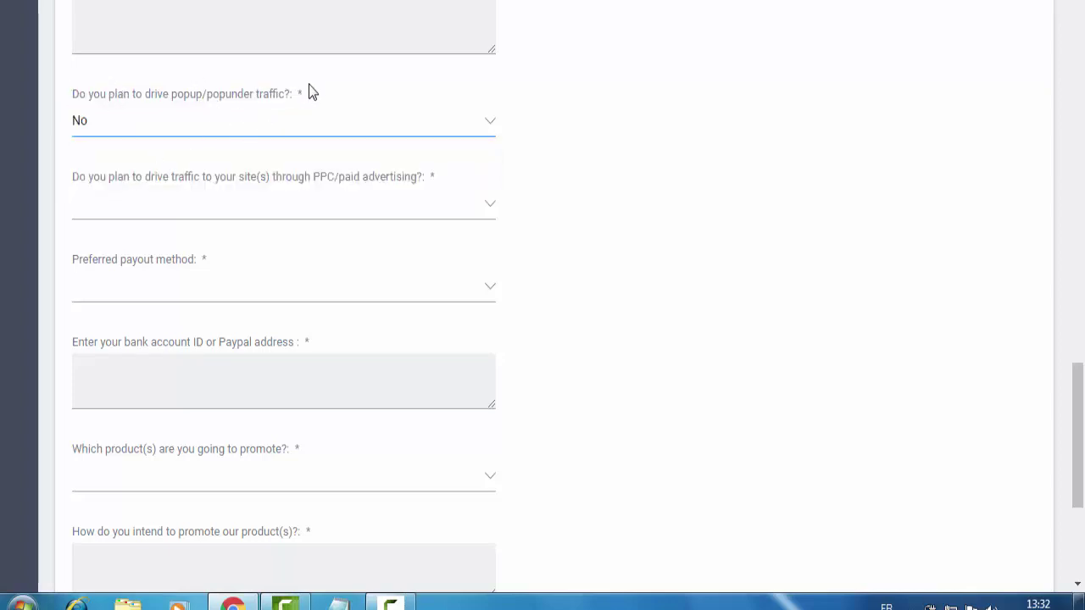
left_click(226, 101)
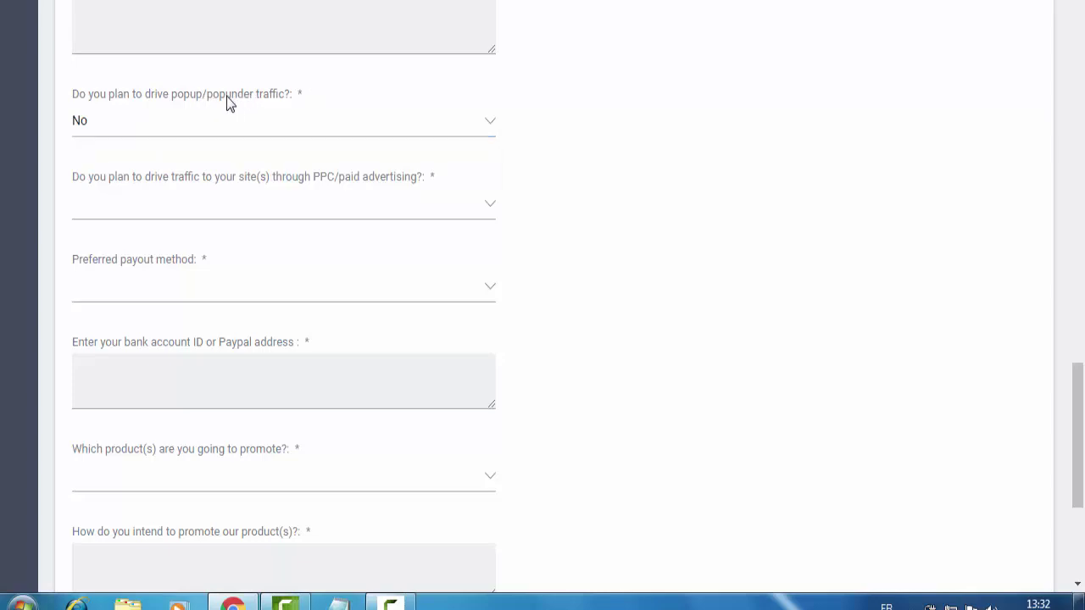
double_click(176, 95)
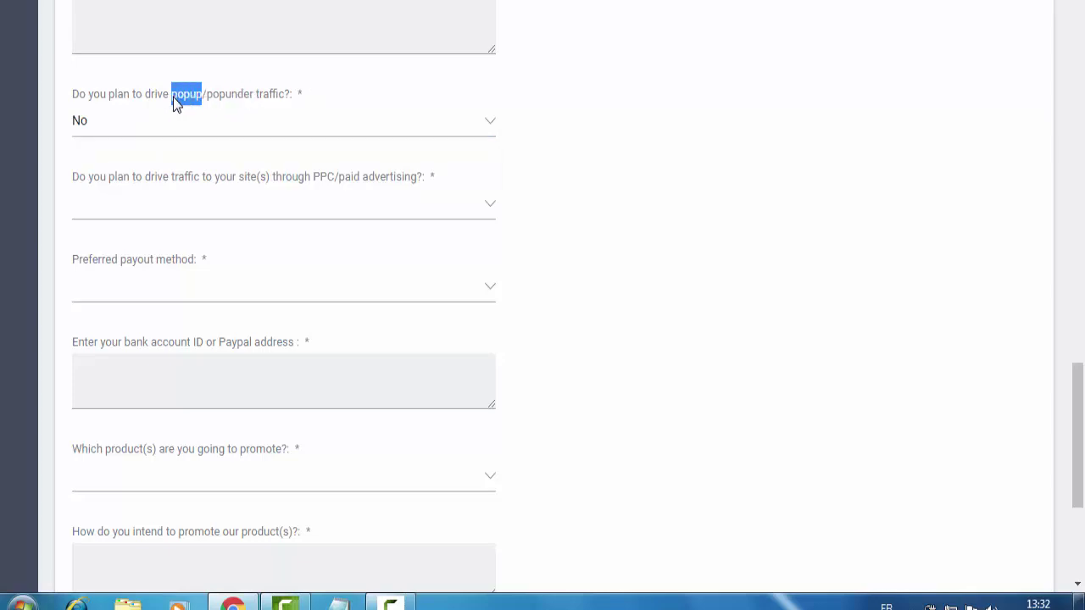
left_click(232, 111)
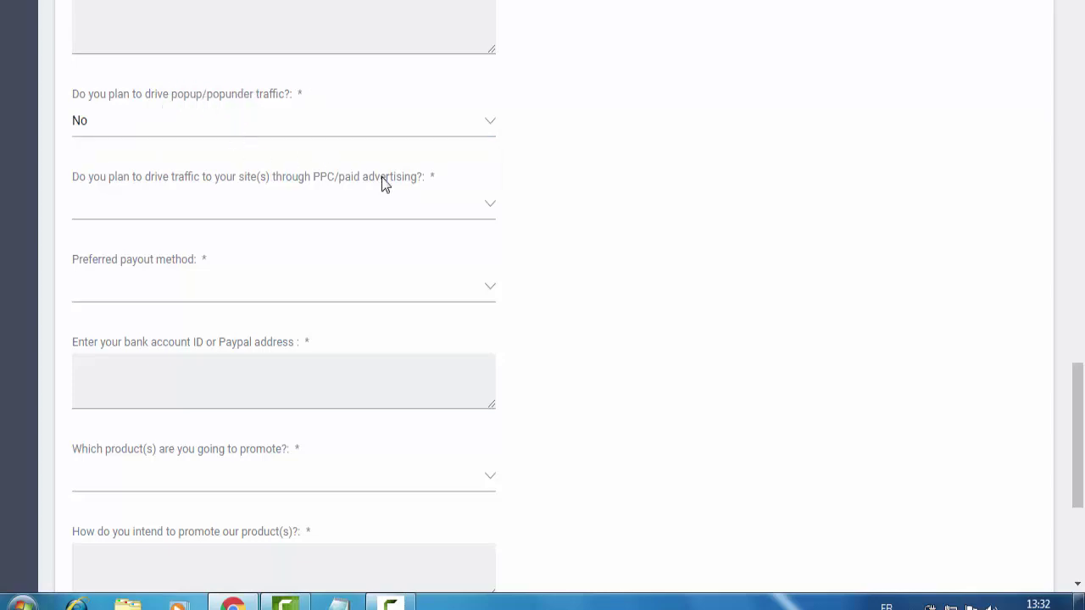
Answer No to the question about driving traffic to the site(s) through PPC/paid advertising.
left_click_drag(370, 188, 75, 183)
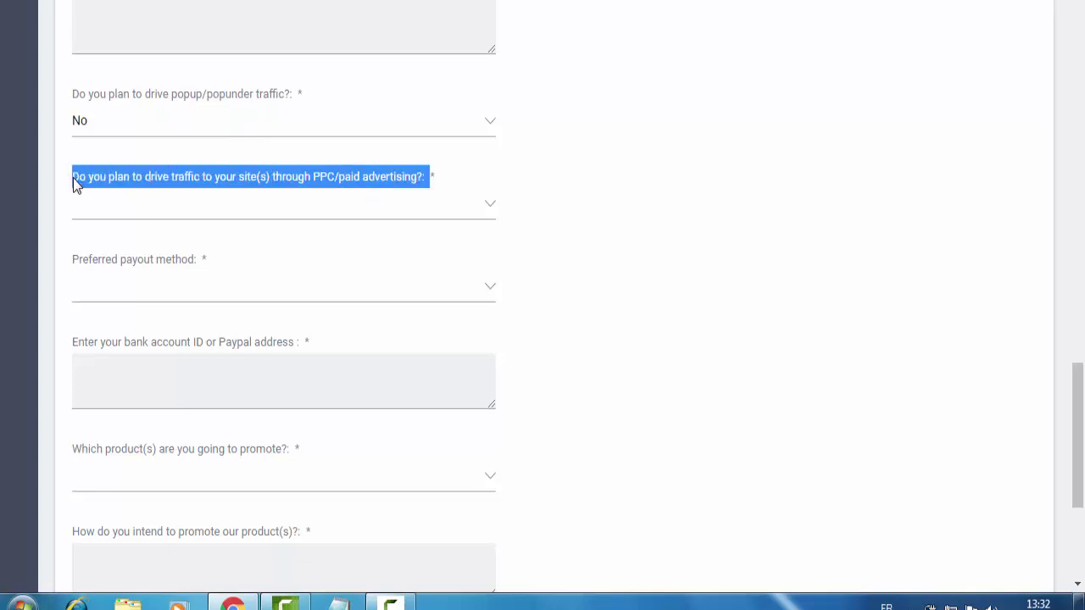
left_click(167, 179)
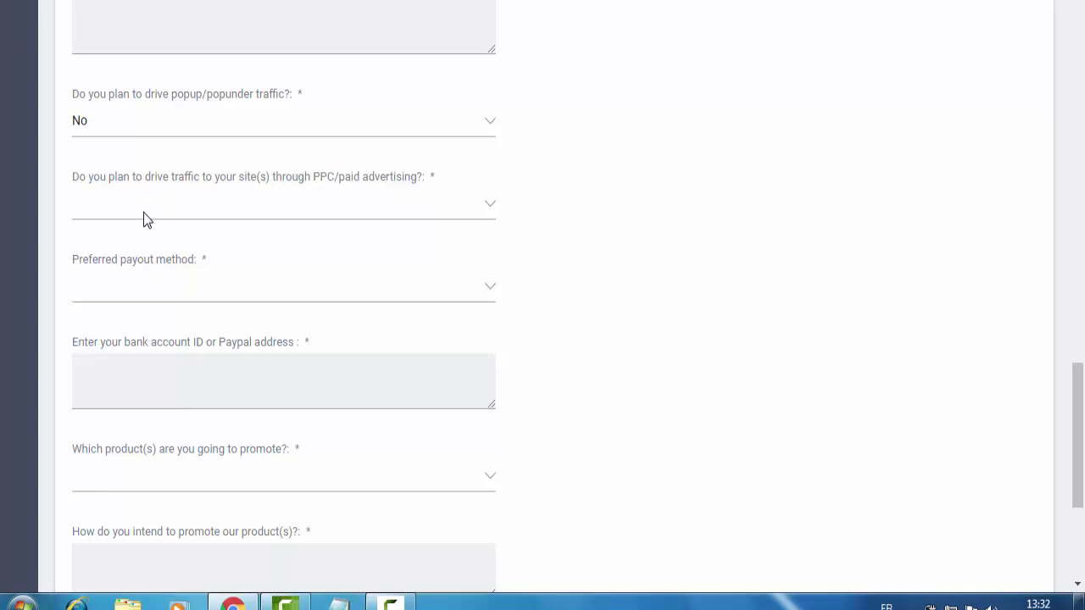
left_click(144, 212)
left_click(90, 261)
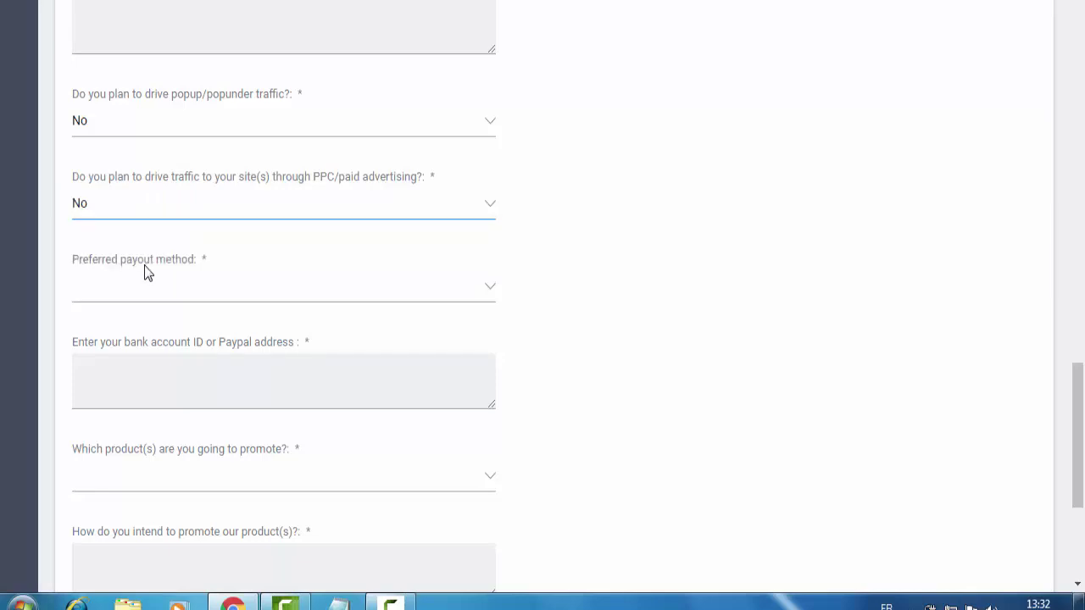
Set the preferred payout method to Paypal payment and review the entry for the bank account ID or Paypal address.
left_click_drag(217, 259, 67, 263)
left_click(111, 296)
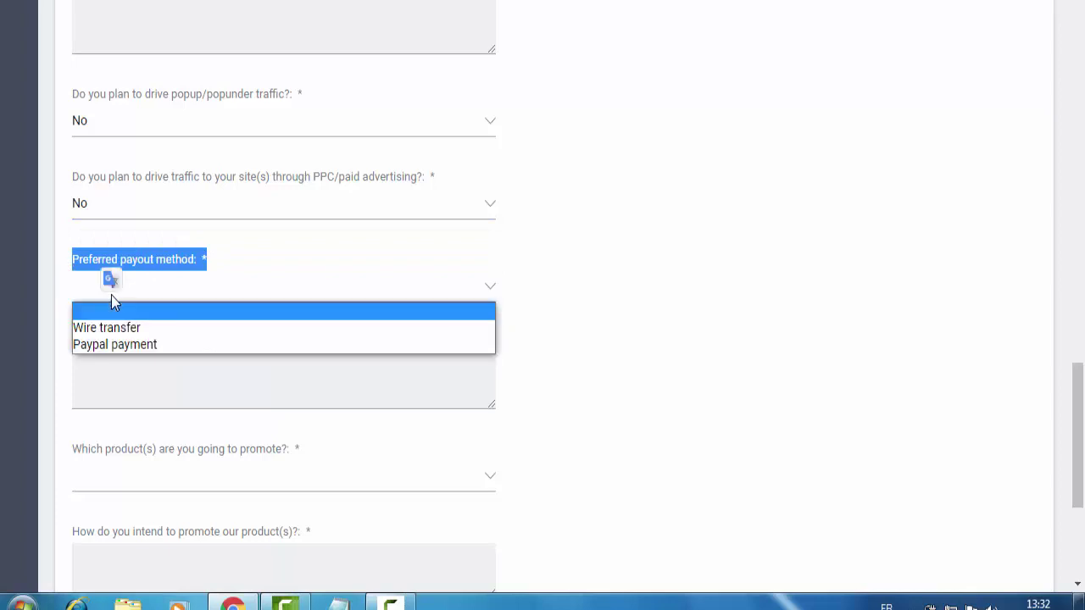
left_click(108, 342)
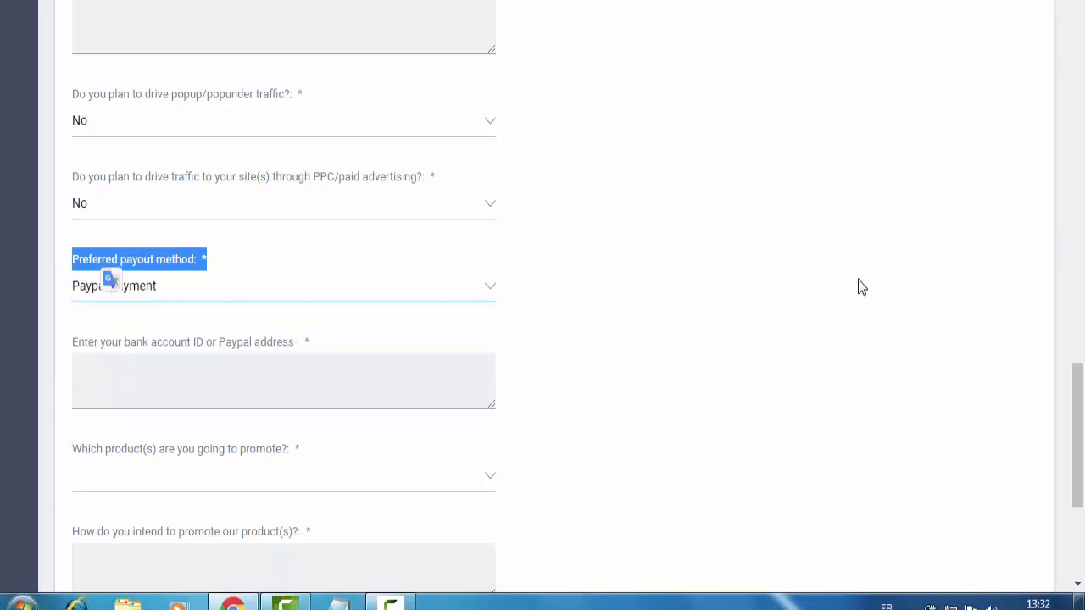
left_click_drag(1081, 381, 1058, 424)
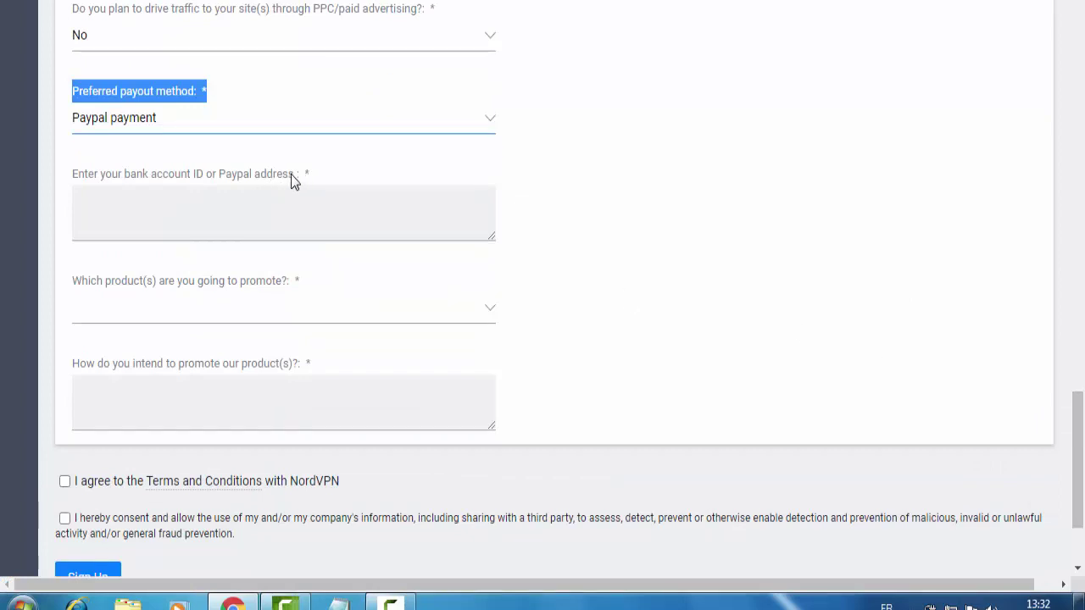
left_click_drag(303, 174, 253, 176)
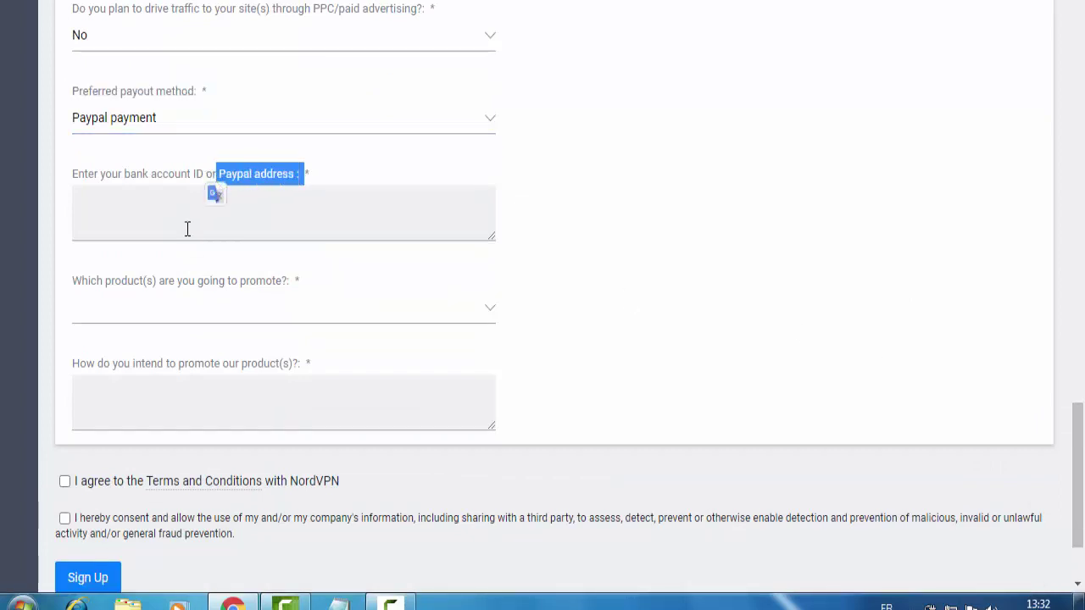
Review the products available for the question about which product(s) to promote, without choosing one.
scroll(1081, 482, "down", 1)
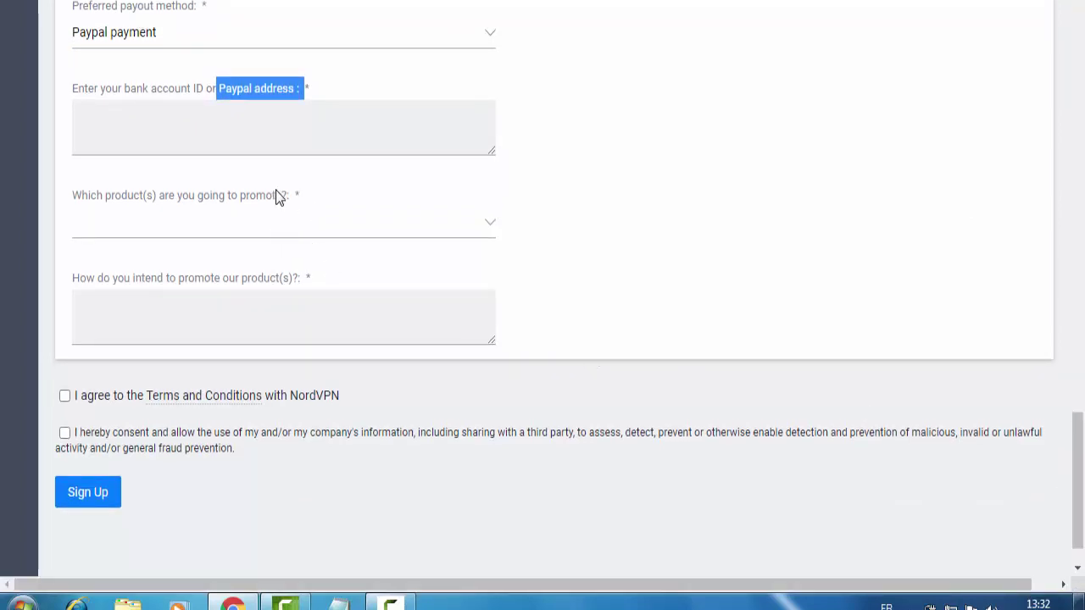
left_click_drag(292, 195, 92, 194)
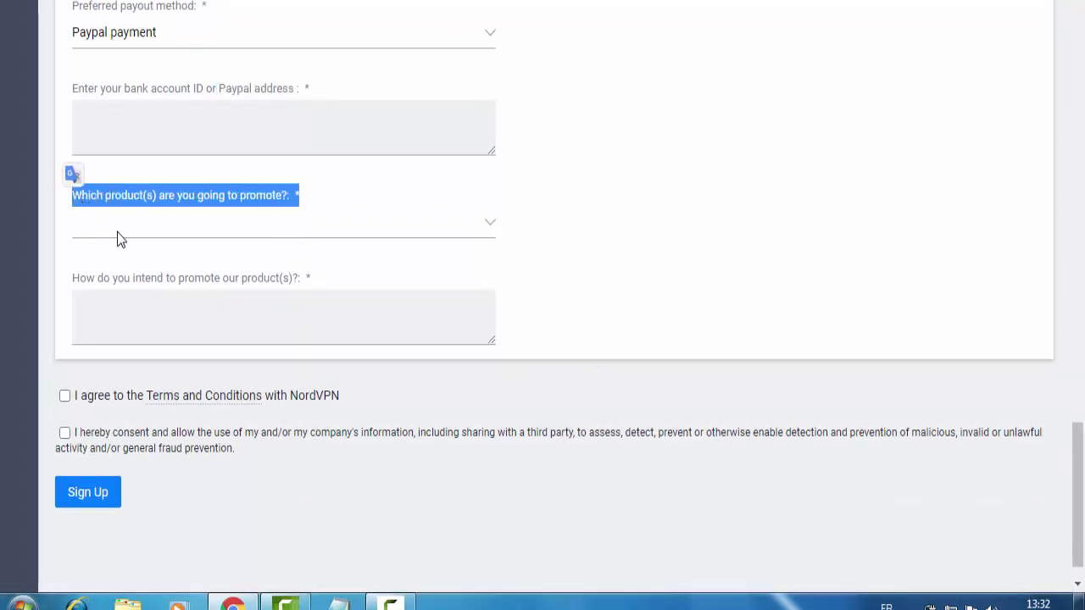
left_click(118, 234)
left_click(127, 193)
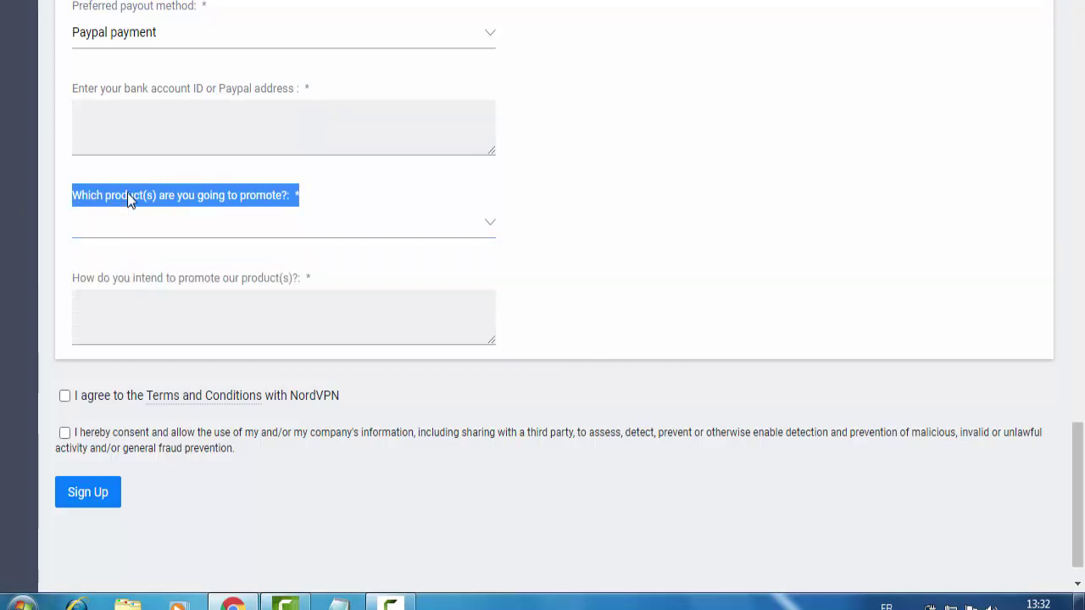
left_click_drag(77, 197, 288, 199)
left_click(288, 198)
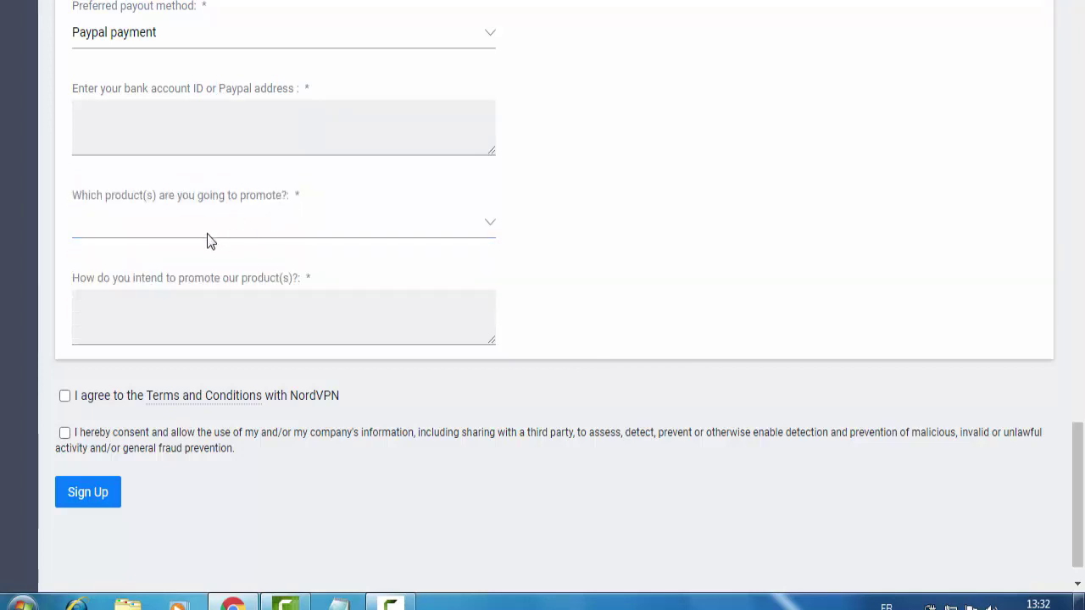
left_click(204, 227)
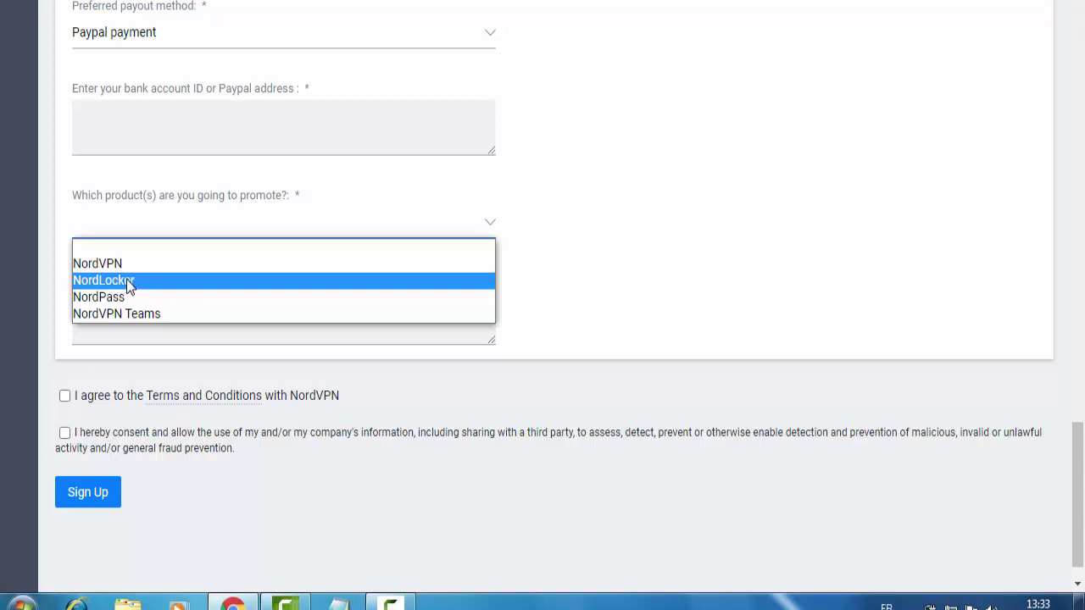
key("Up")
key("Escape")
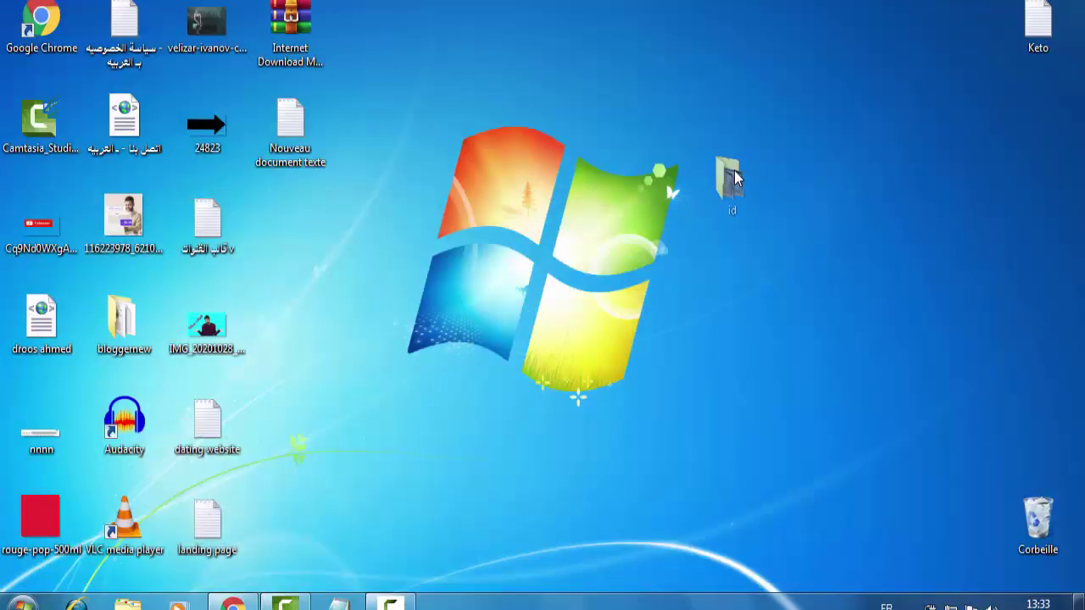
Remove the id folder from the desktop and switch back to the sign-up form in Chrome.
left_click_drag(734, 171, 738, 145)
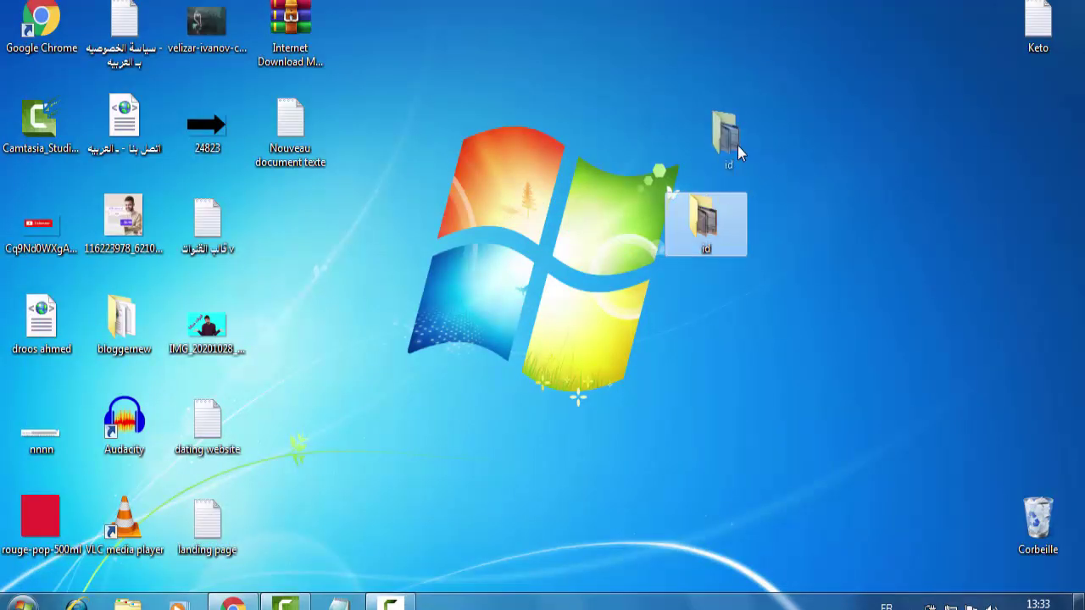
key("Delete")
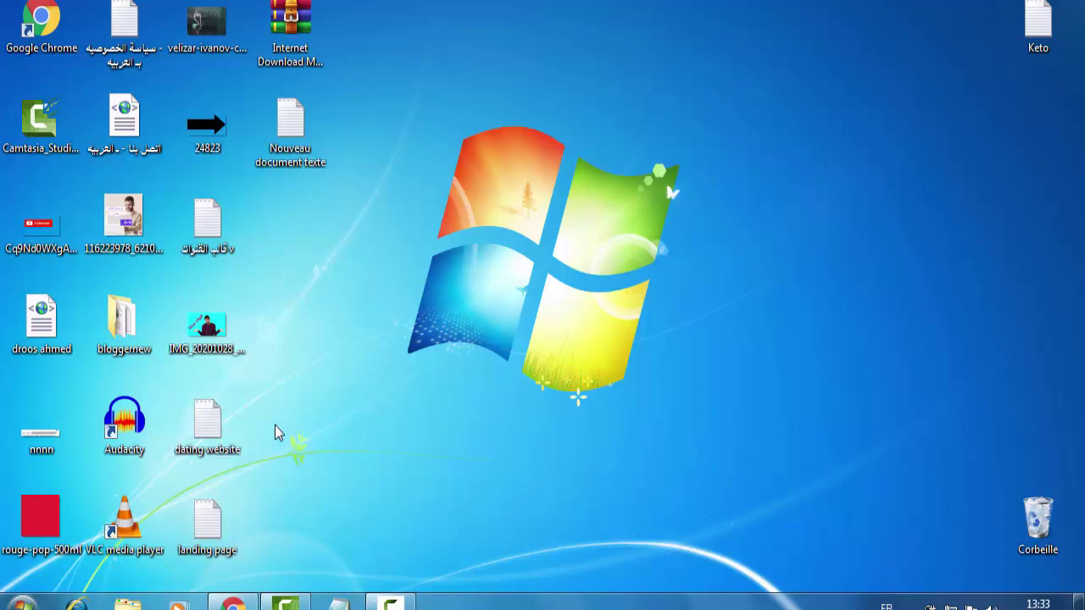
left_click(234, 603)
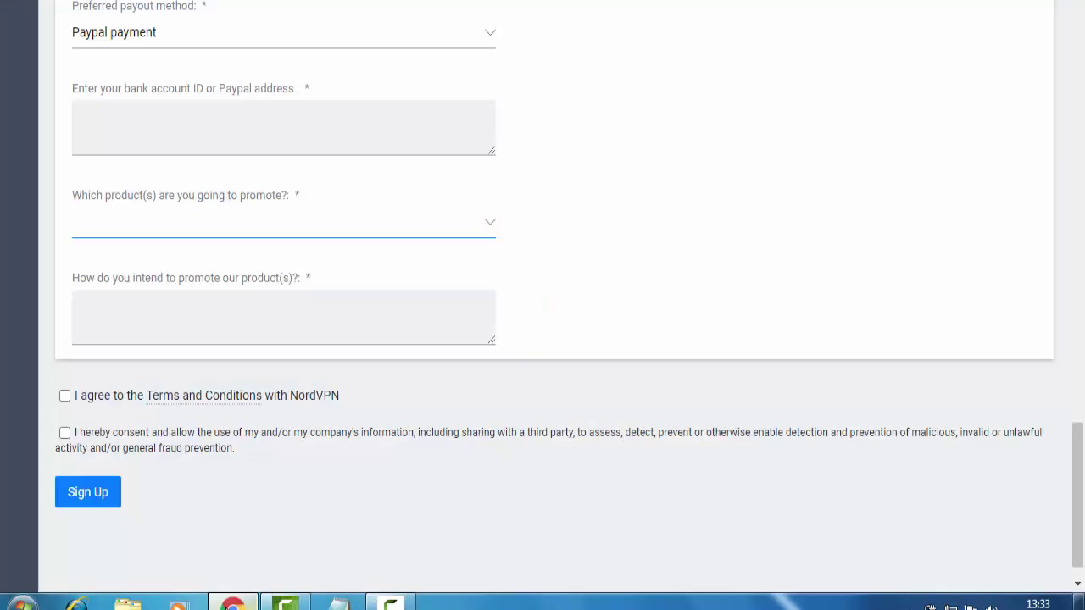
Choose NordVPN as the product to promote.
left_click(194, 228)
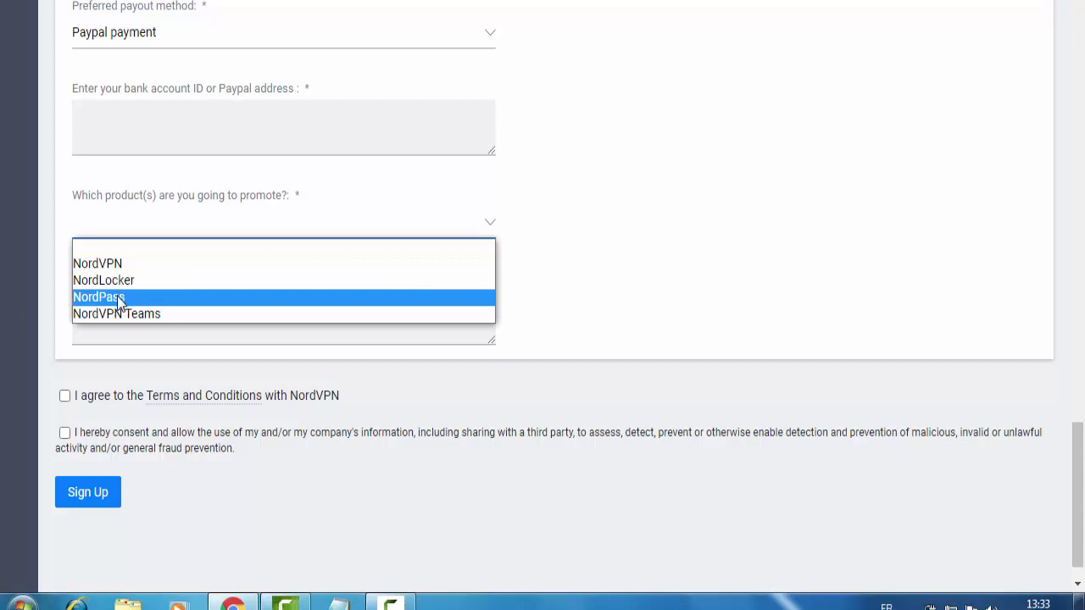
left_click(175, 206)
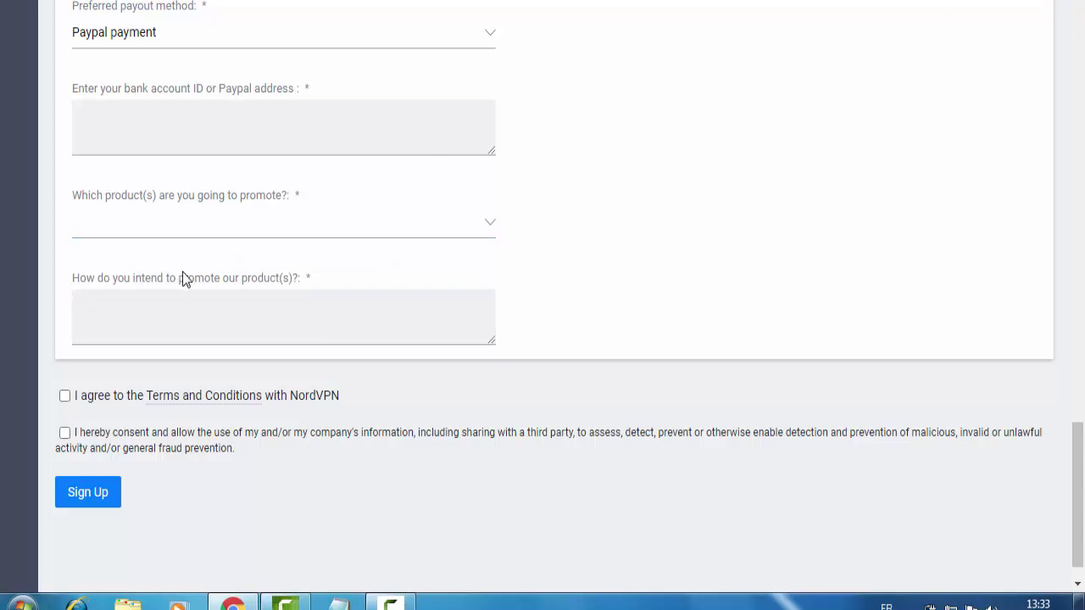
left_click(129, 208)
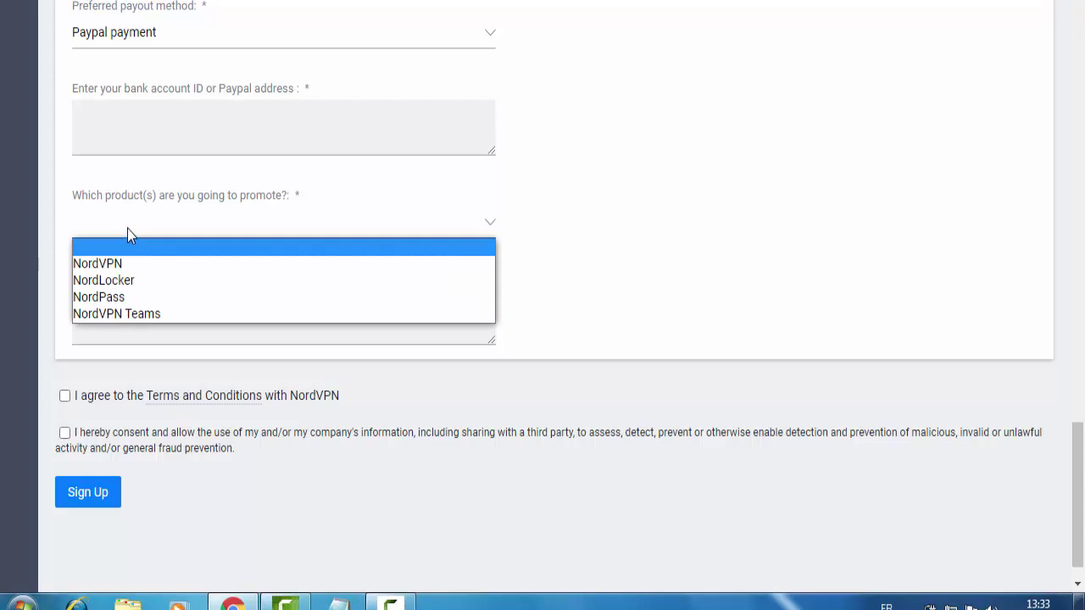
left_click(127, 229)
left_click(124, 229)
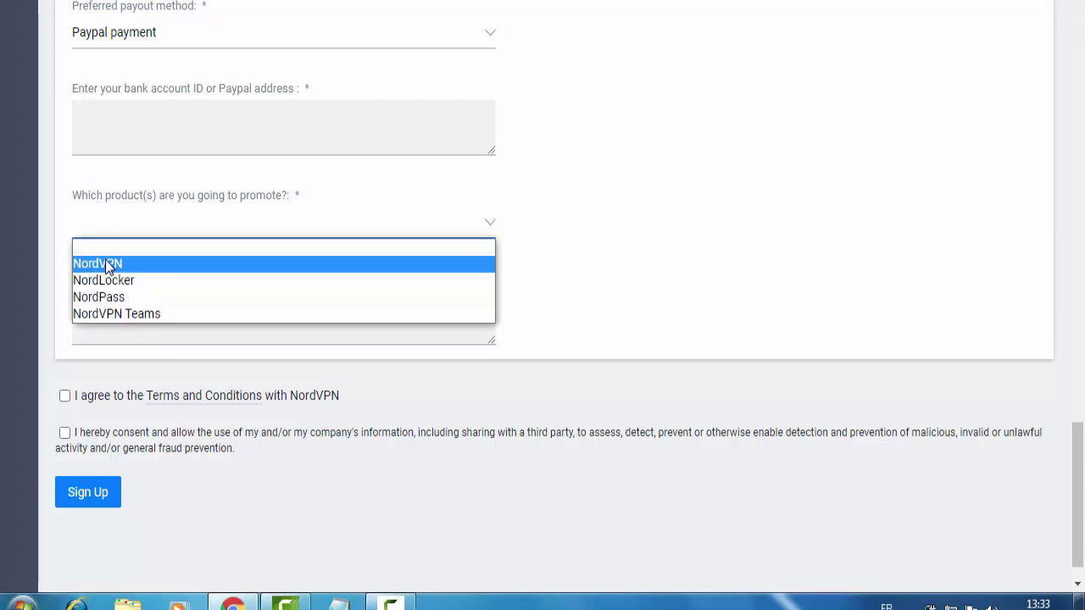
left_click(105, 263)
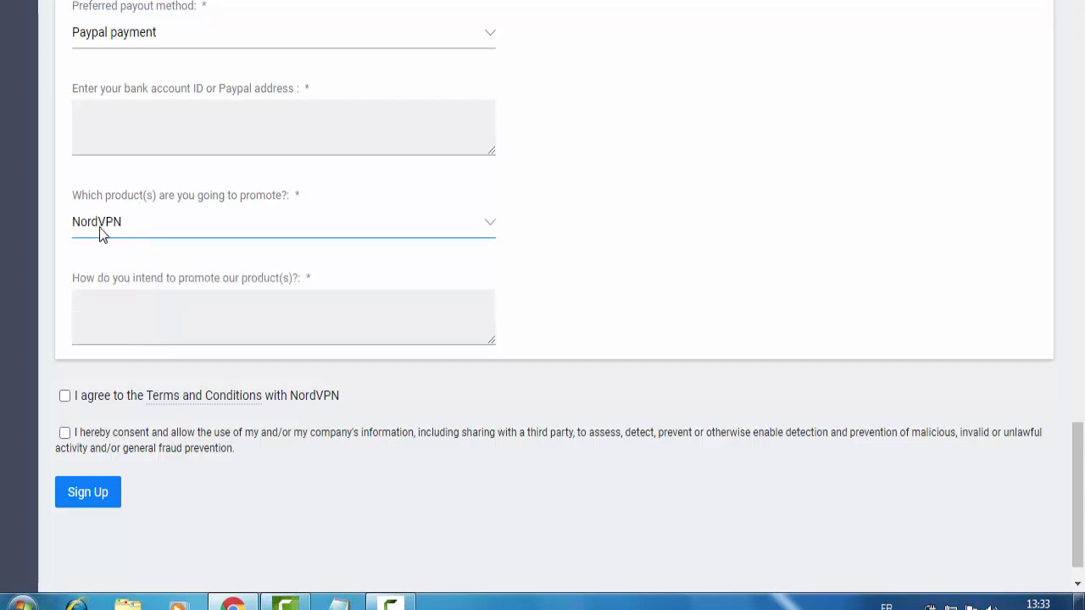
Enter "via my channel youtube and website" as the answer on how the product(s) will be promoted.
left_click(198, 329)
left_click_drag(310, 278, 65, 279)
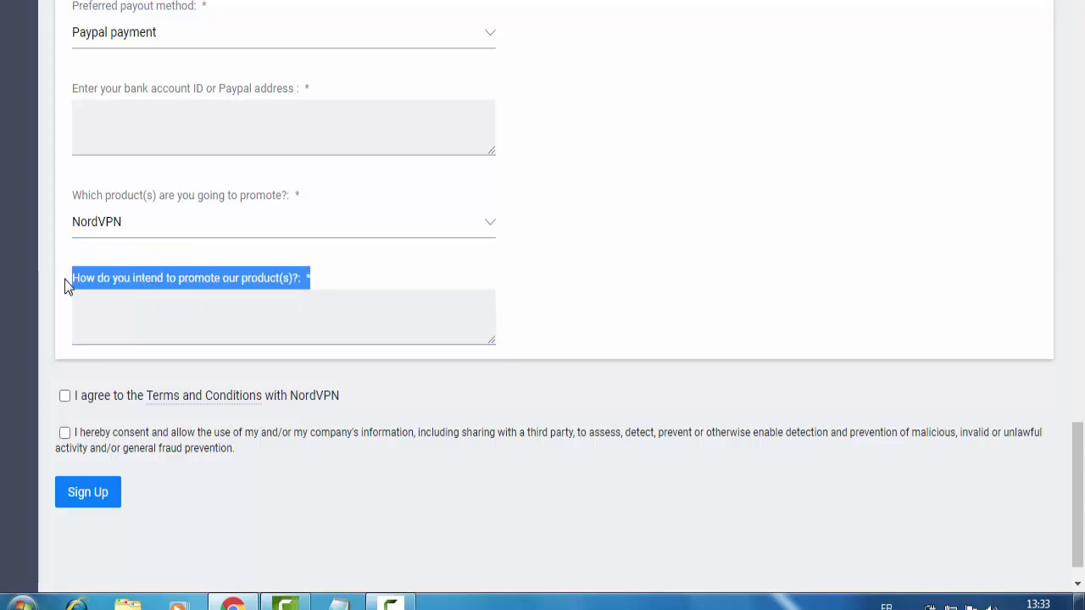
left_click(115, 332)
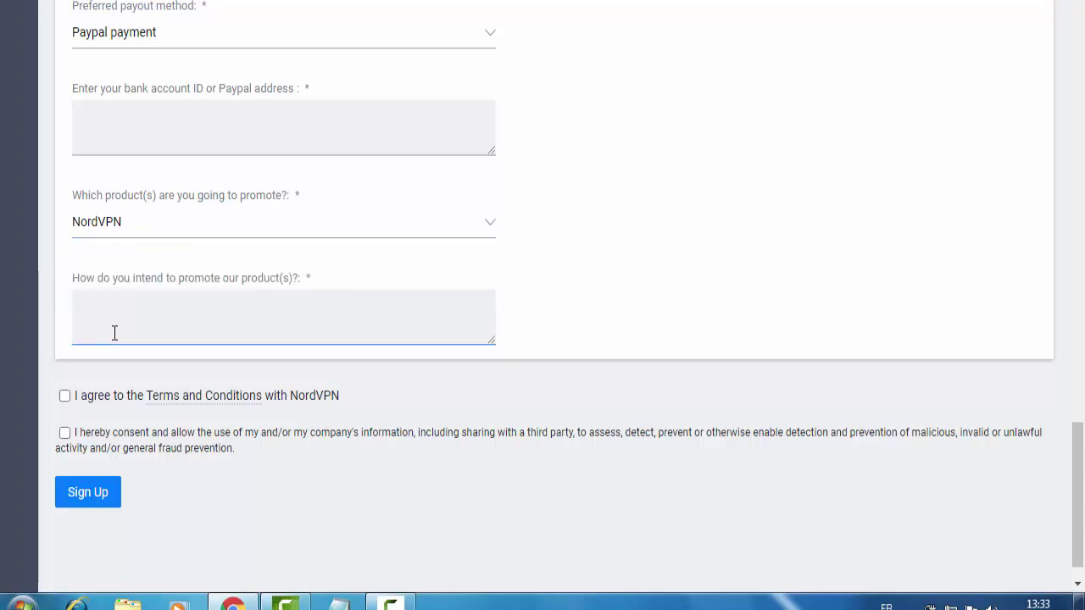
type("Via my ")
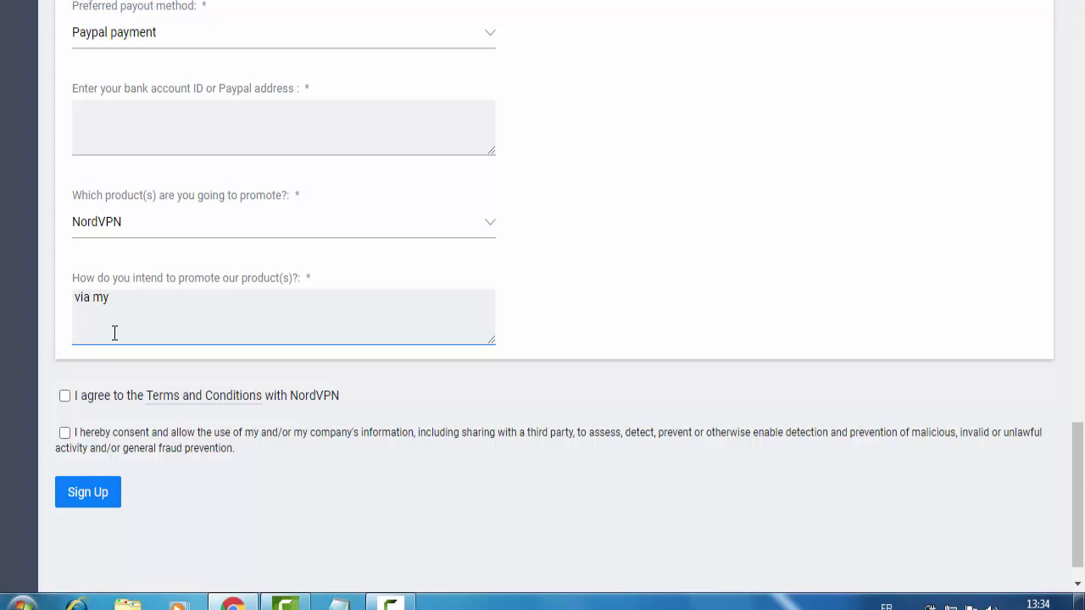
type("channel youtube")
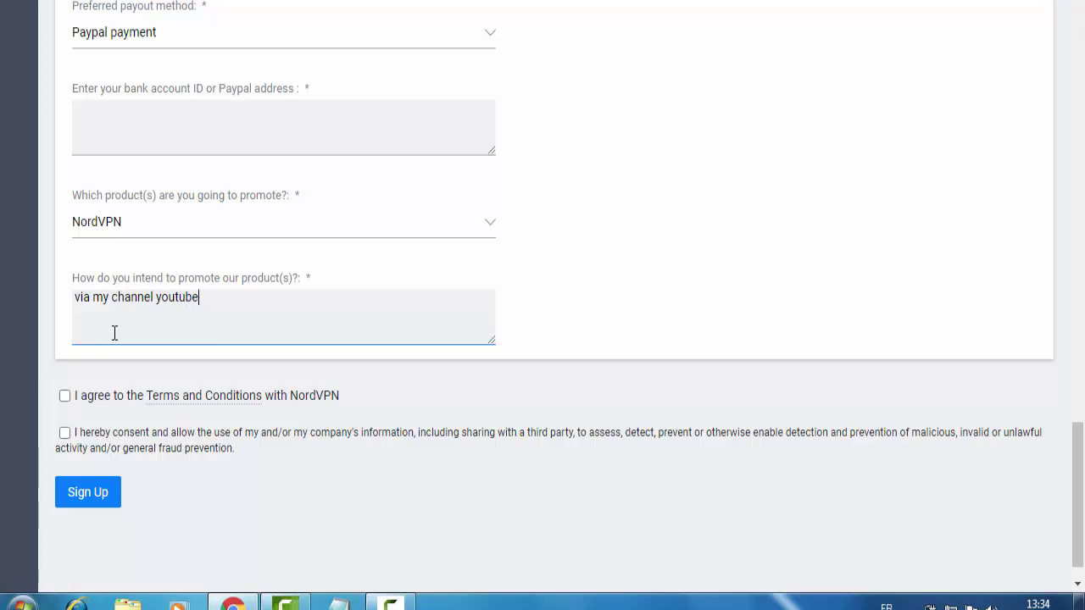
left_click_drag(209, 297, 79, 305)
left_click(241, 293)
type("and we")
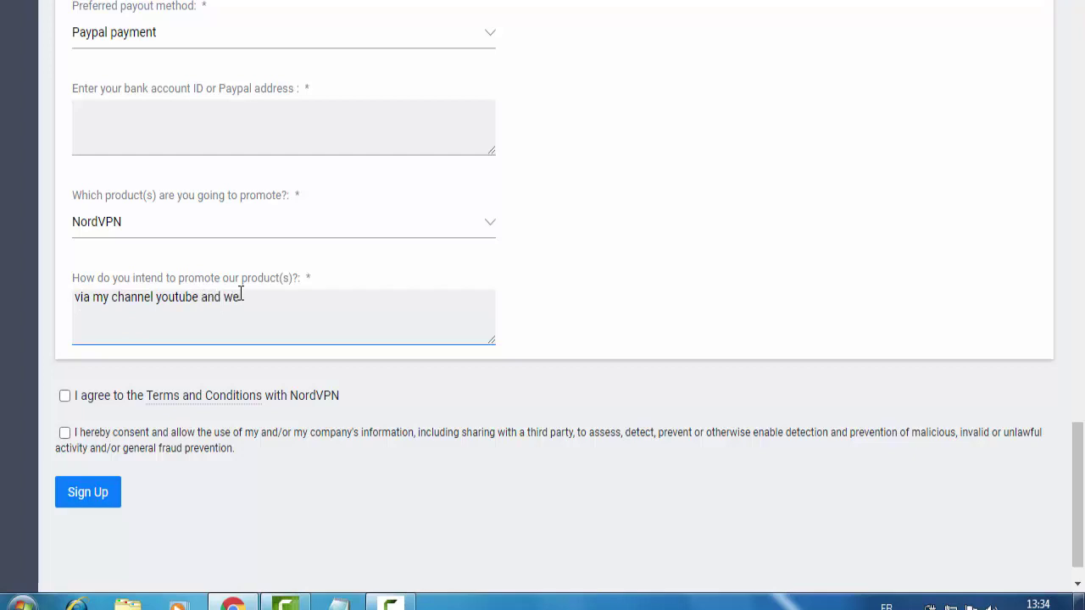
type("bsite")
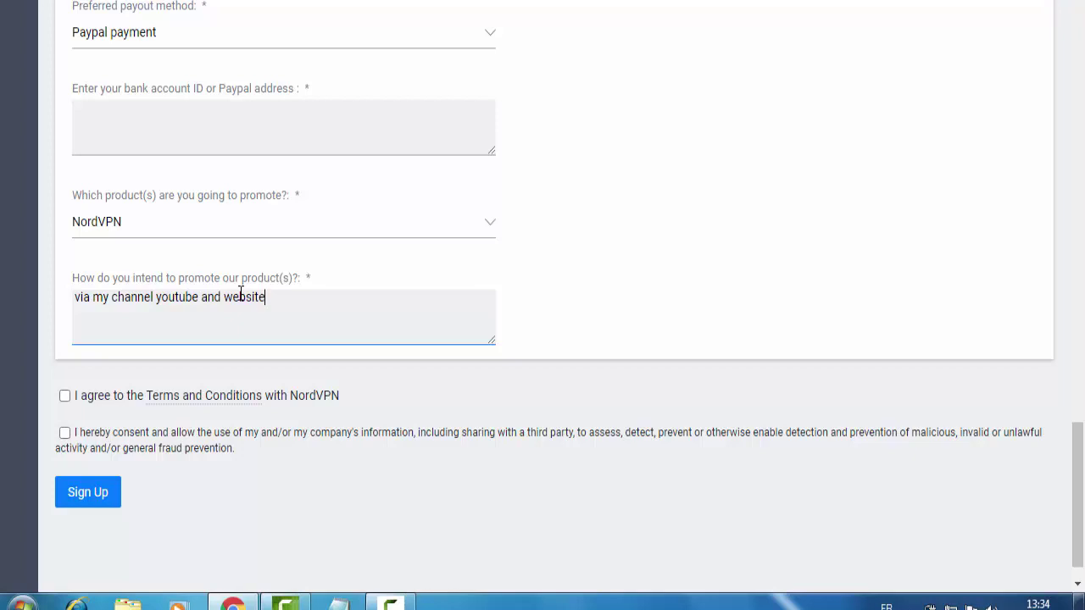
Accept the NordVPN Terms and Conditions and the consent to information use for fraud prevention on the sign-up form.
left_click(65, 398)
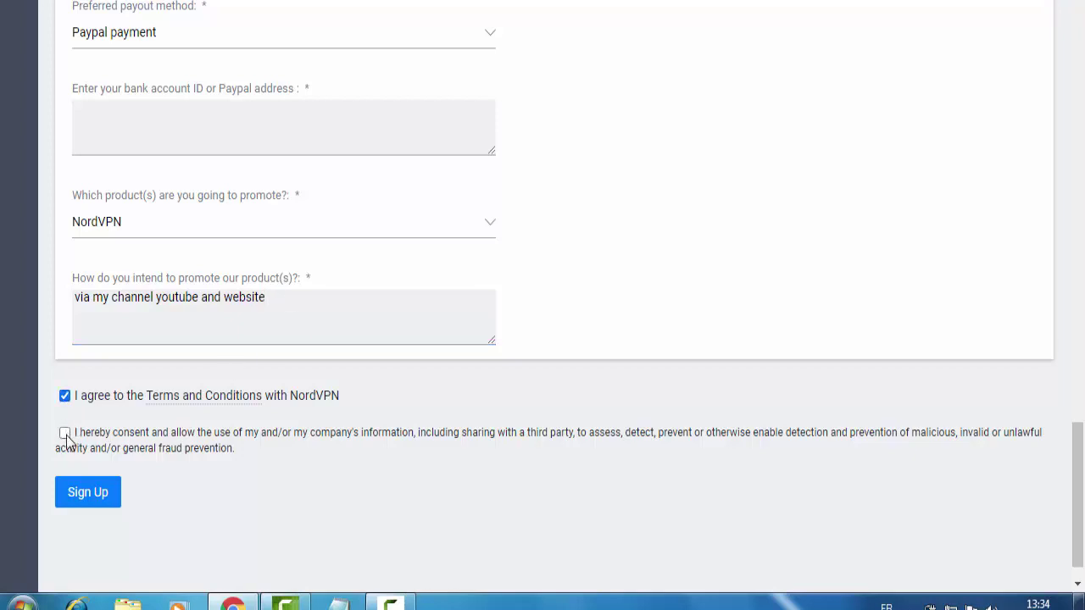
left_click(86, 504)
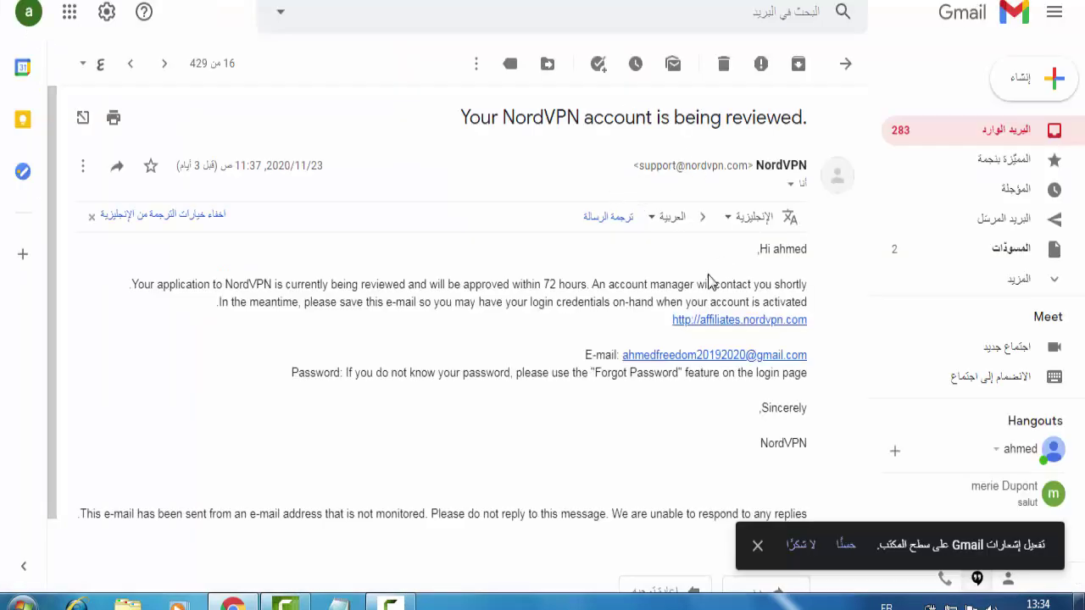
Read the NordVPN e-mails in Gmail about the application's review time and the affiliate account's approval.
triple_click(668, 286)
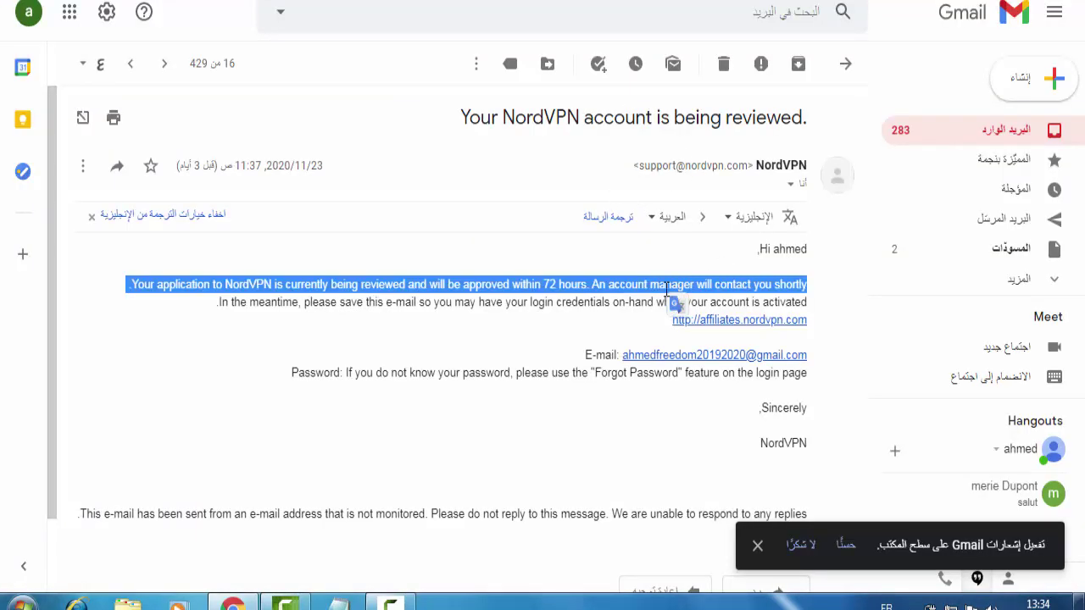
left_click(596, 284)
double_click(559, 288)
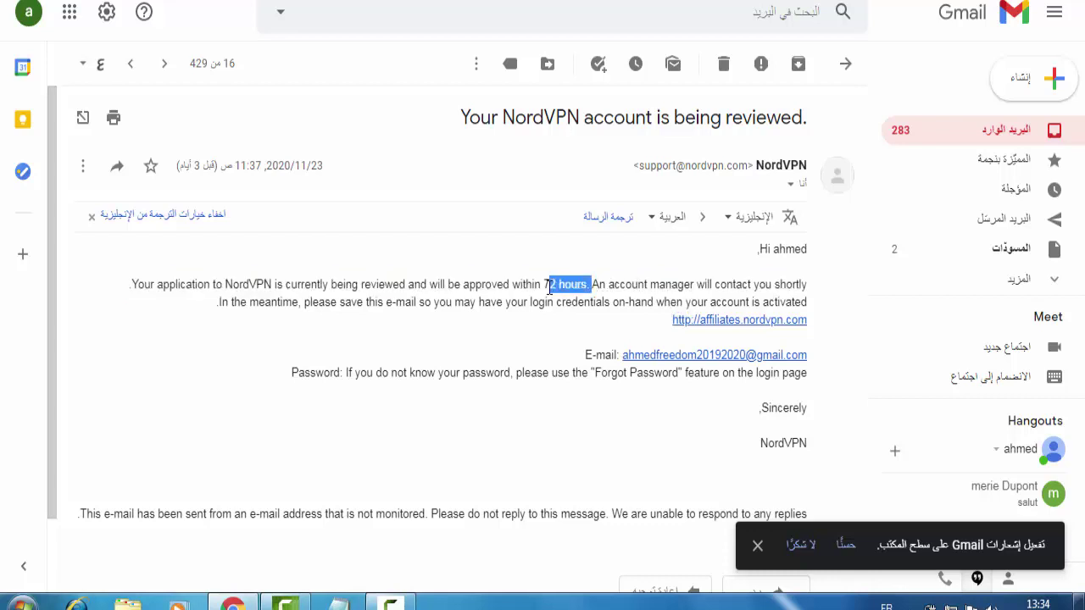
left_click(641, 295)
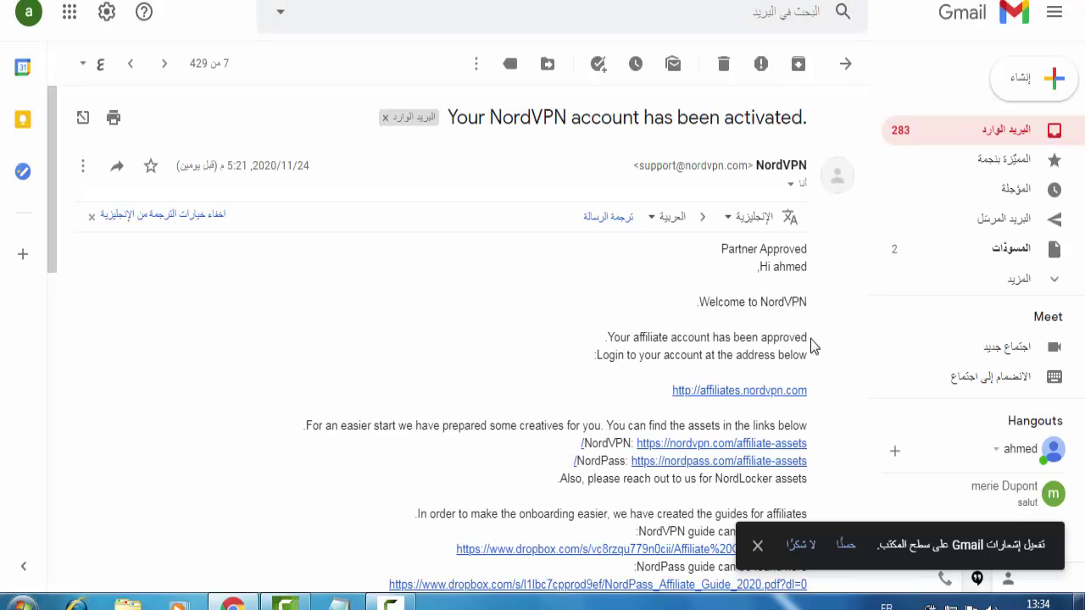
mouse_move(810, 346)
left_mouse_down()
mouse_move(787, 339)
mouse_move(799, 356)
left_mouse_up()
left_click(765, 344)
left_click(769, 342)
double_click(769, 338)
left_click(778, 341)
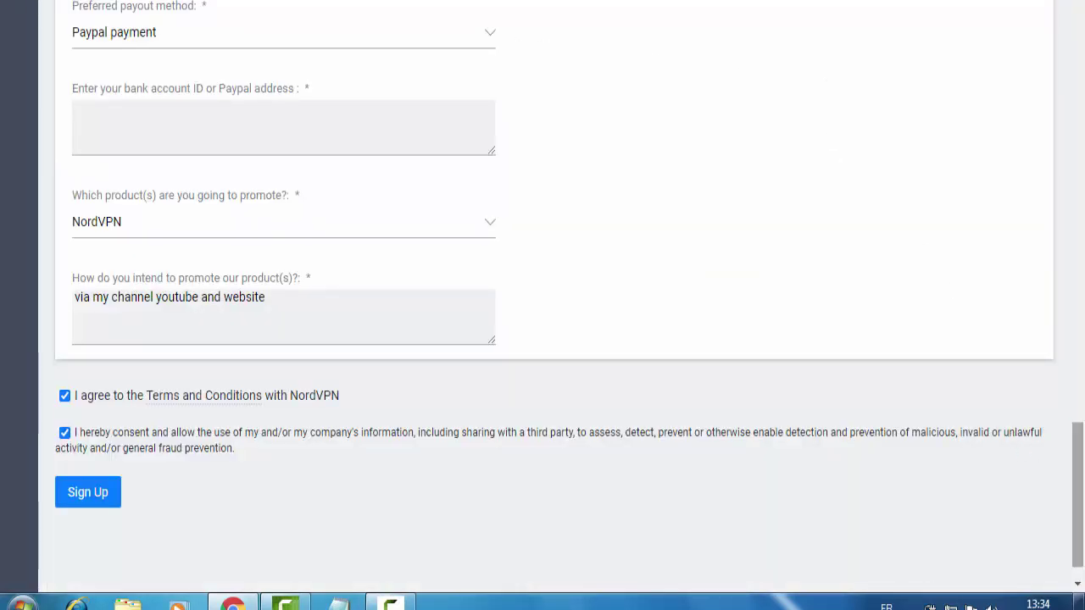
Open the affiliate login page from the Partner Sign Up form and log in with the saved credentials.
left_click_drag(1077, 441, 988, 4)
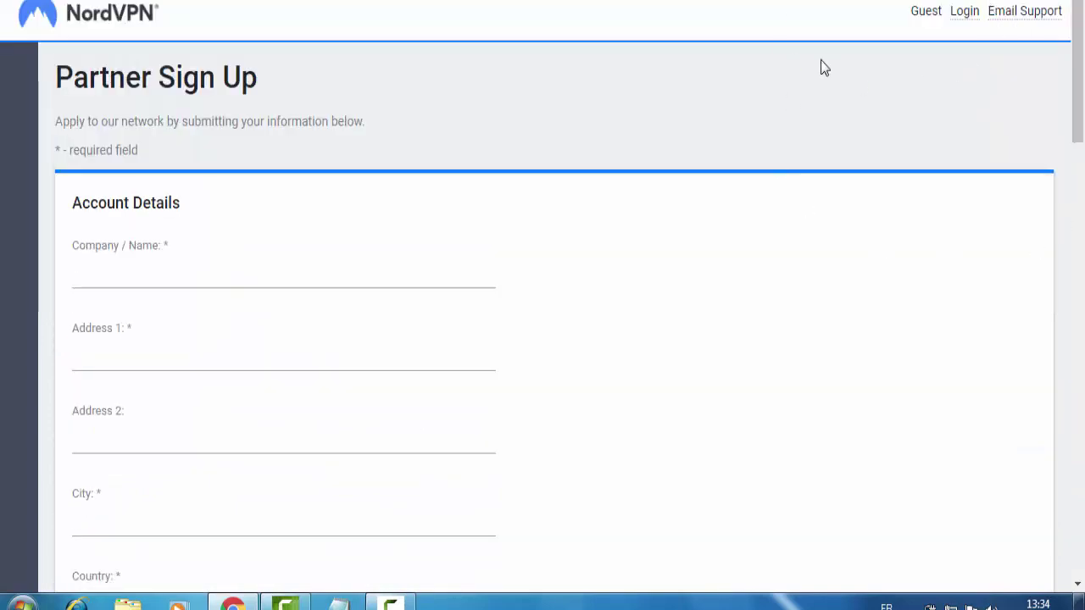
left_click(965, 15)
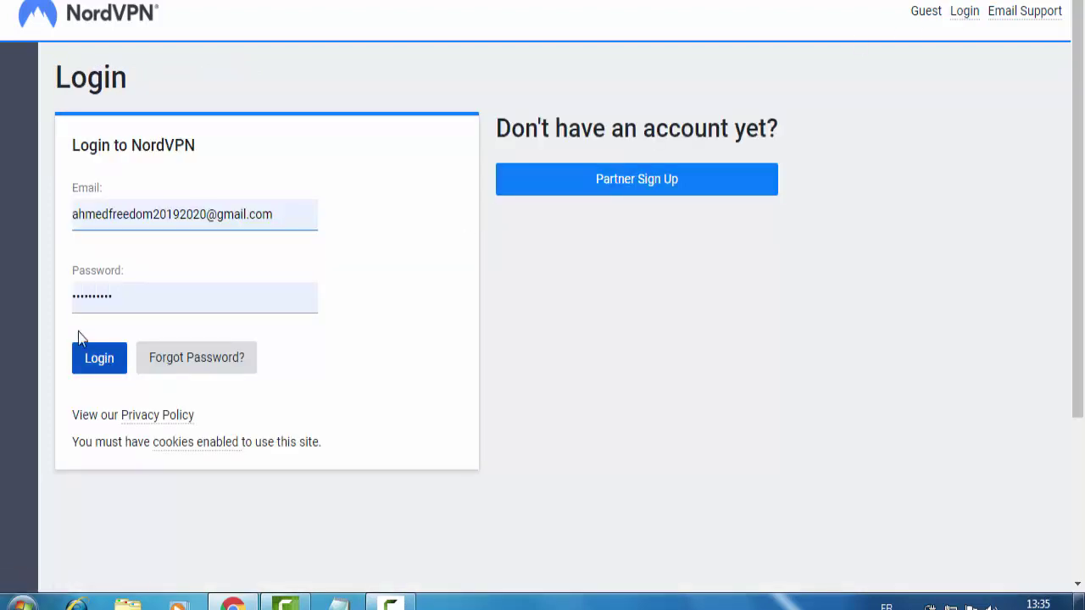
left_click(99, 373)
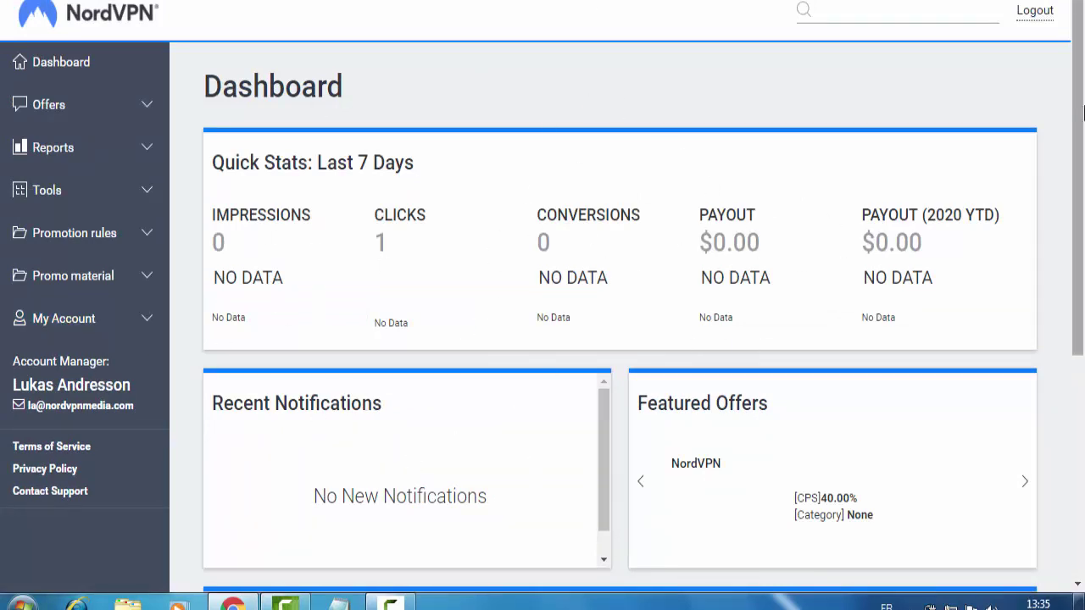
Examine the dashboard's seven-day statistics for impressions, clicks, conversions and payouts.
scroll(781, 217, "down", 3)
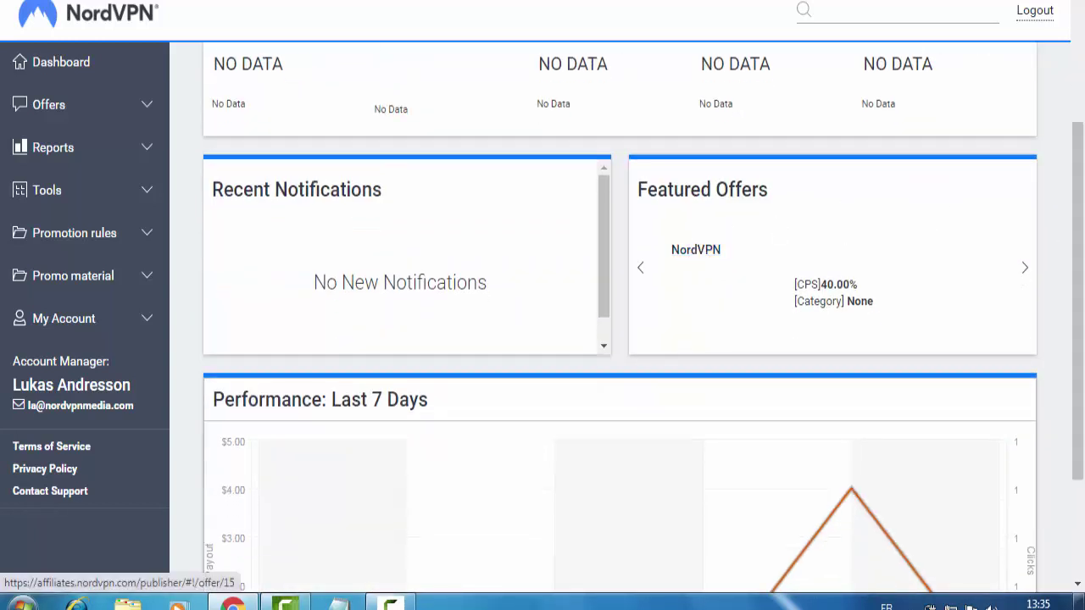
scroll(477, 216, "up", 3)
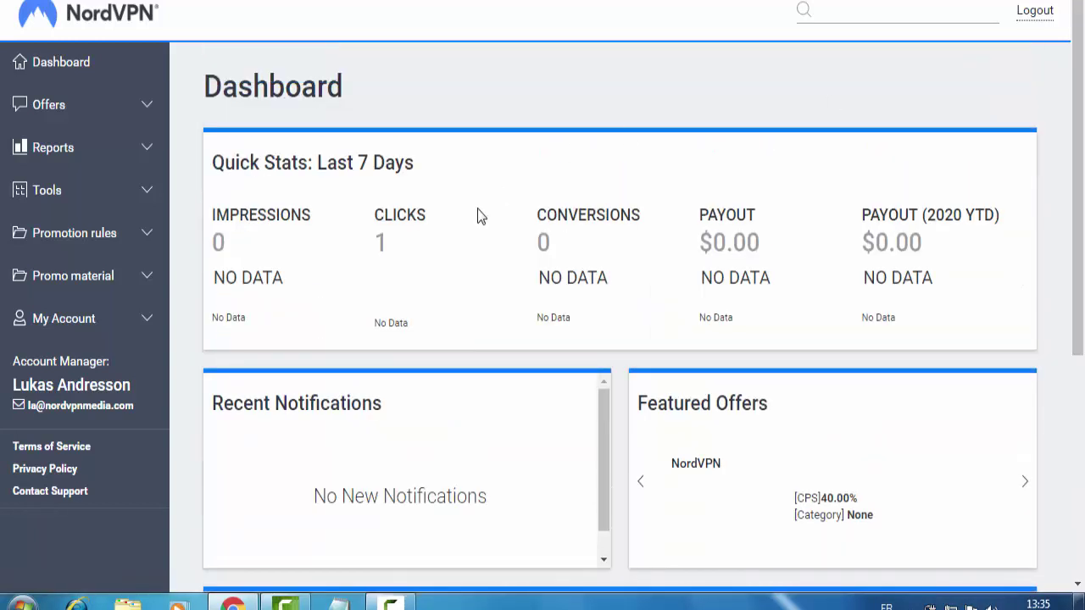
double_click(389, 214)
double_click(262, 215)
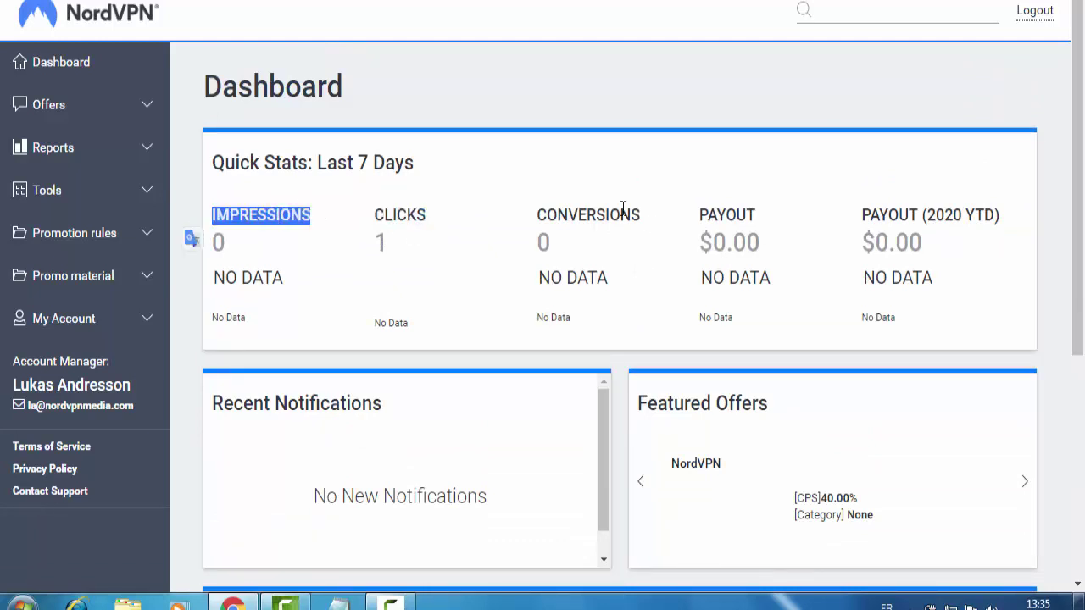
double_click(623, 212)
left_click(751, 218)
double_click(751, 217)
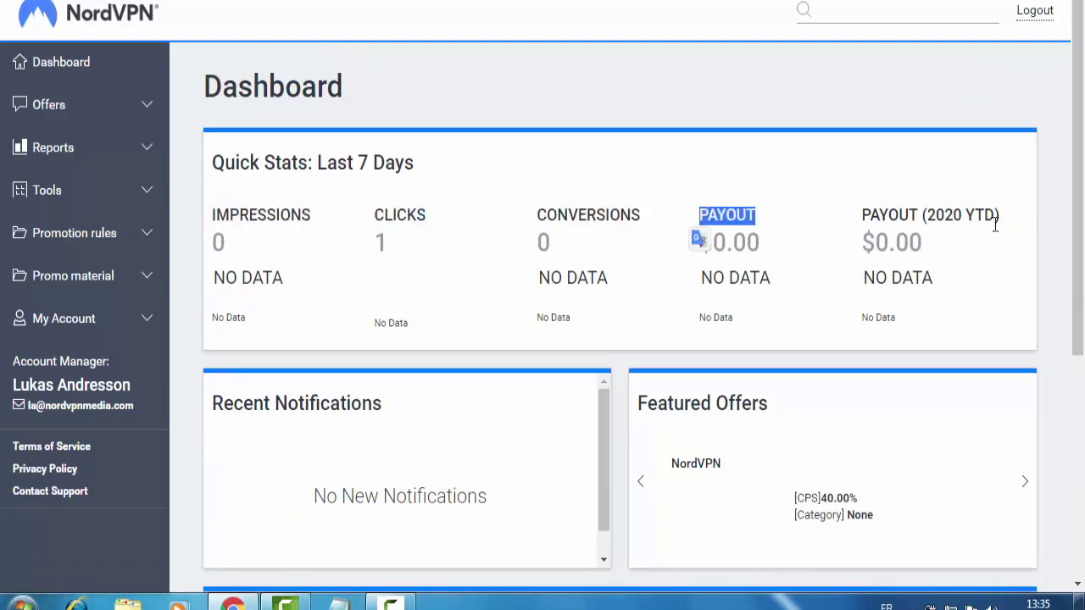
left_click_drag(996, 222, 874, 243)
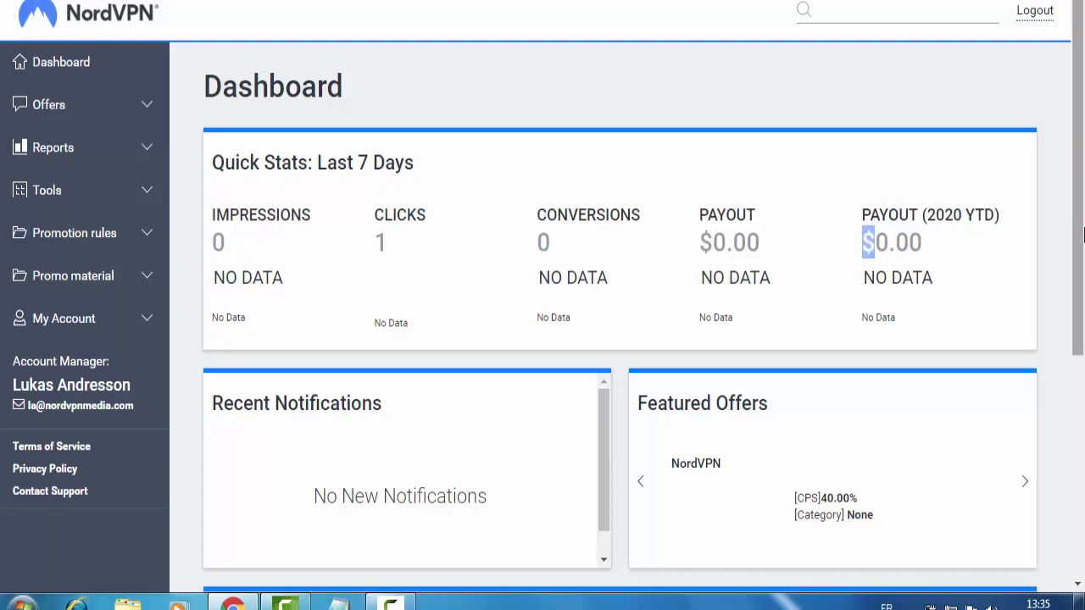
mouse_move(1084, 236)
left_mouse_down()
mouse_move(1074, 462)
mouse_move(1073, 240)
left_mouse_up()
Look over the report types available in the affiliate account, without opening one.
left_click(104, 160)
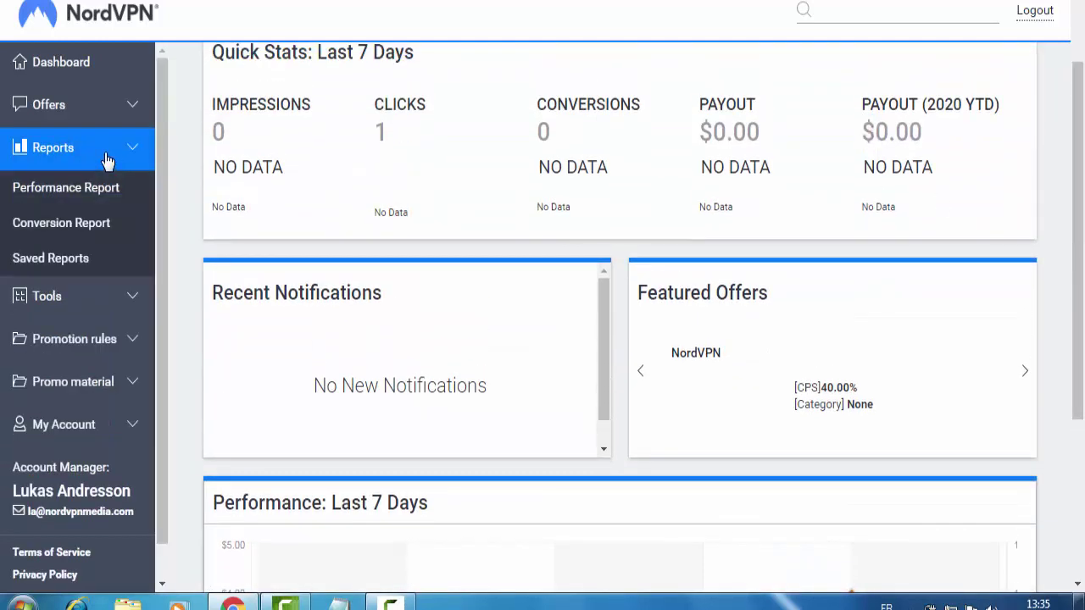
left_click(100, 160)
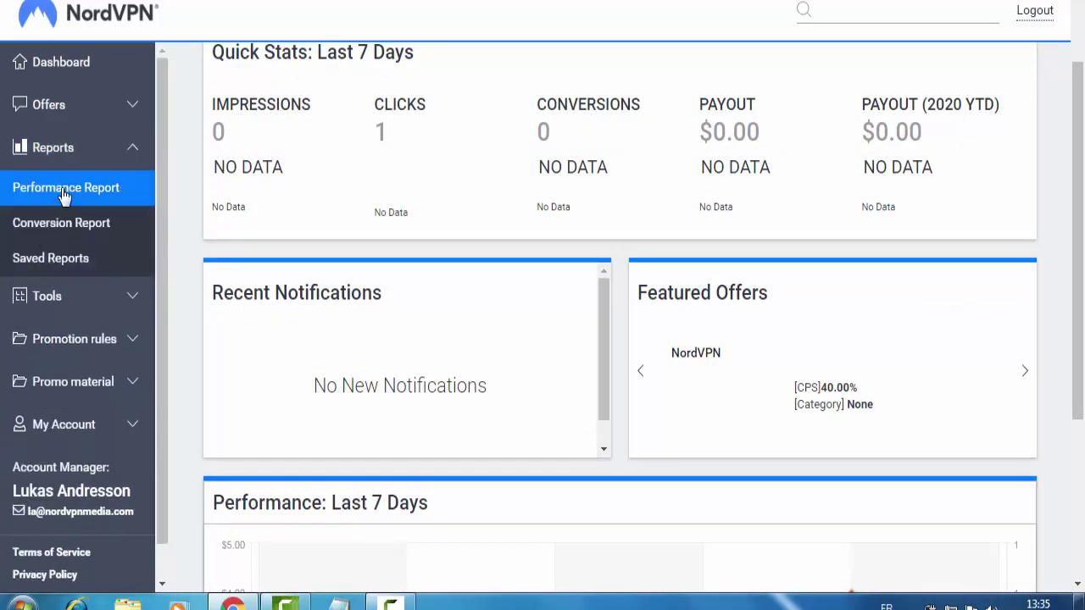
left_click(121, 151)
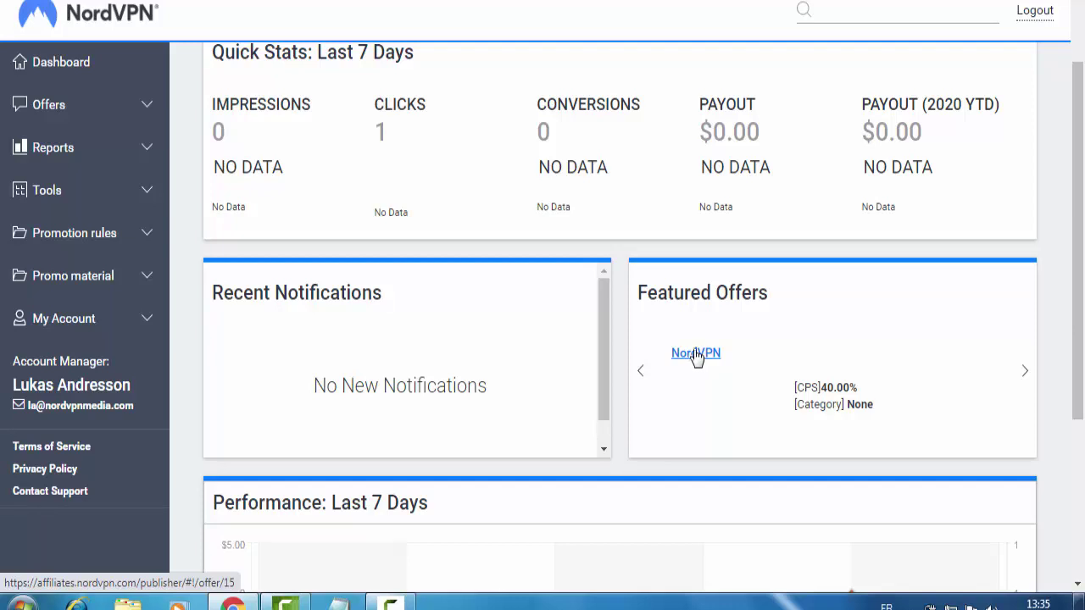
Check the CPS commission rate of the featured NordVPN offer and look over the NordVPN website.
left_click_drag(859, 397, 822, 388)
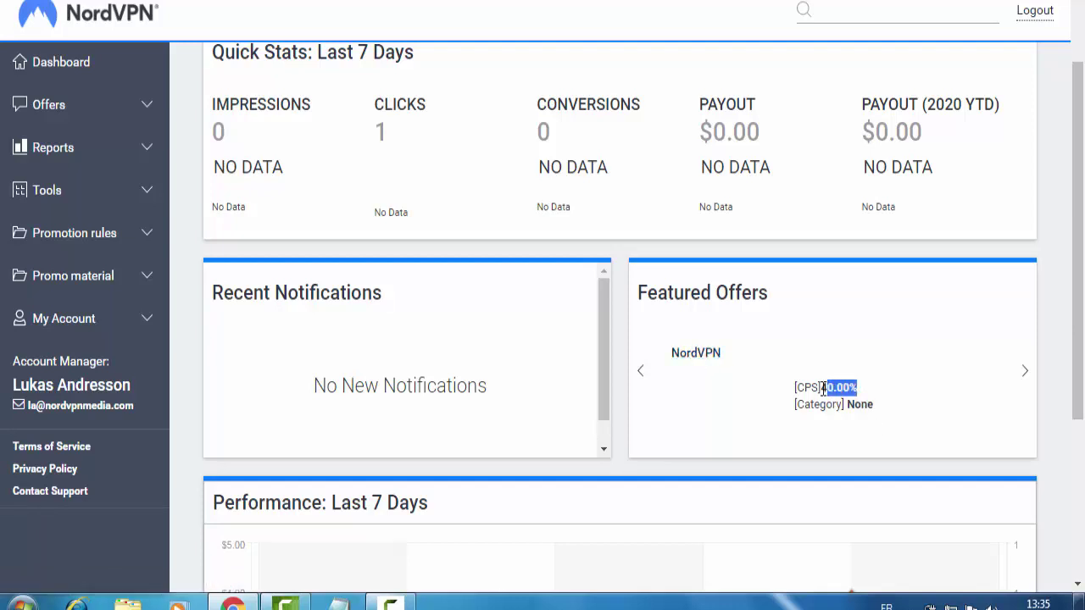
left_click(812, 388)
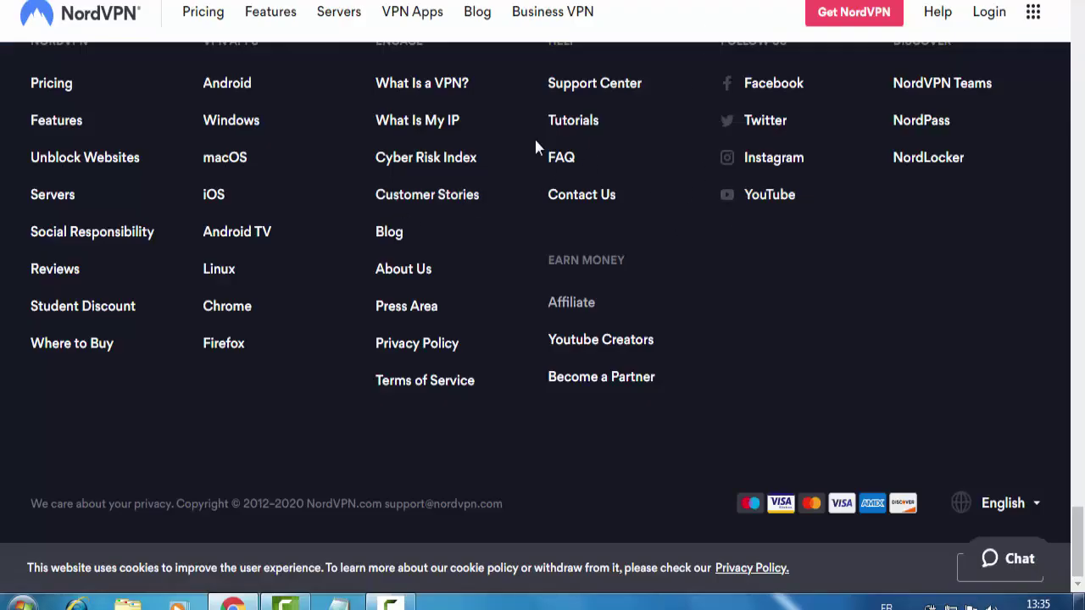
left_click_drag(1076, 533, 1080, 30)
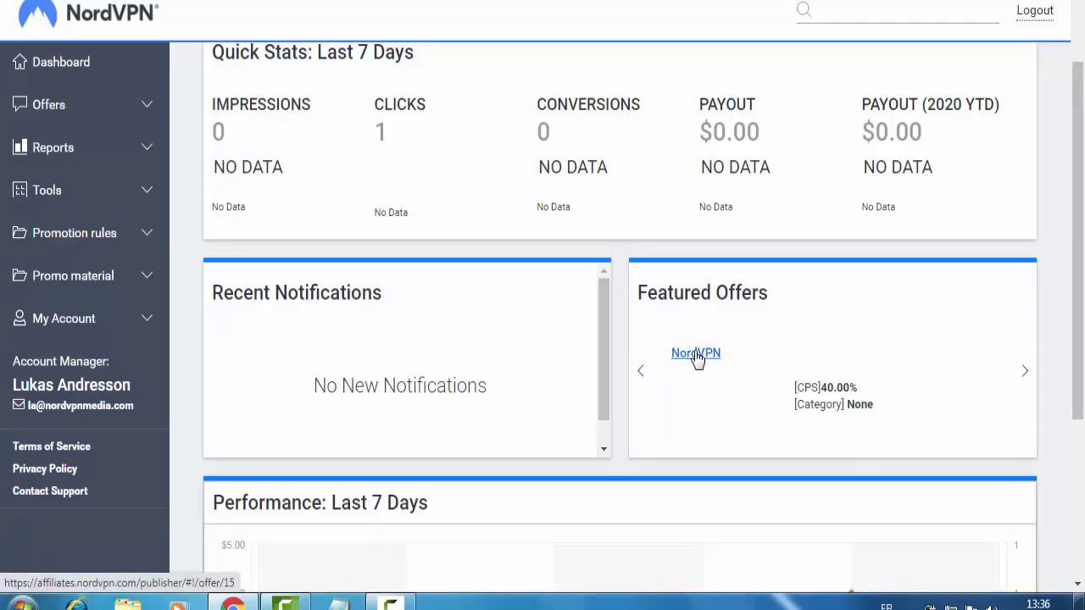
Open the featured NordVPN offer and shorten its tracking link with the Generate TinyURL option.
left_click(695, 355)
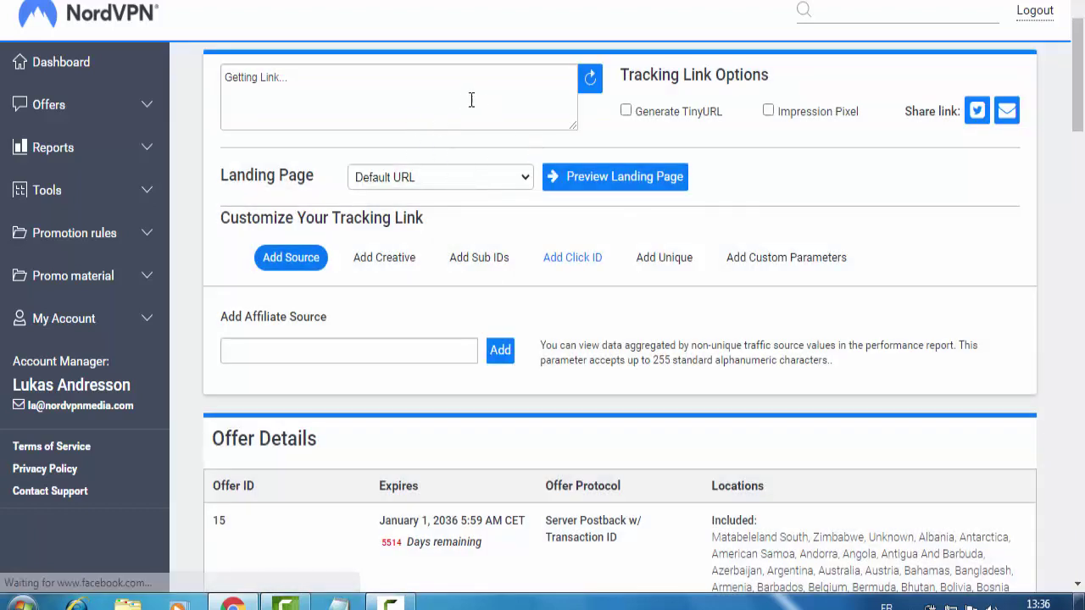
left_click_drag(485, 75, 226, 77)
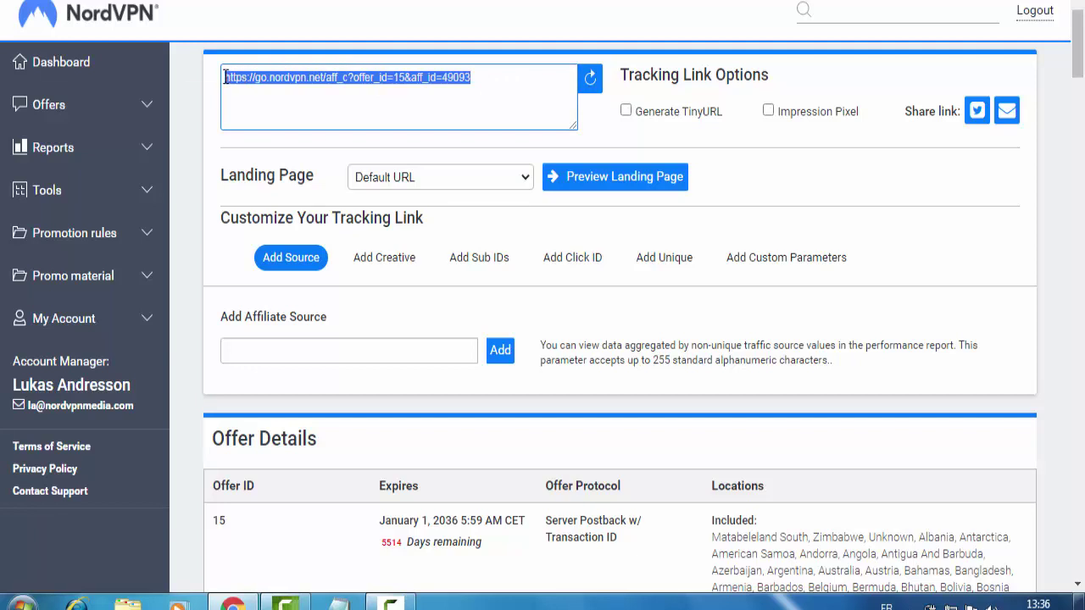
left_click(625, 110)
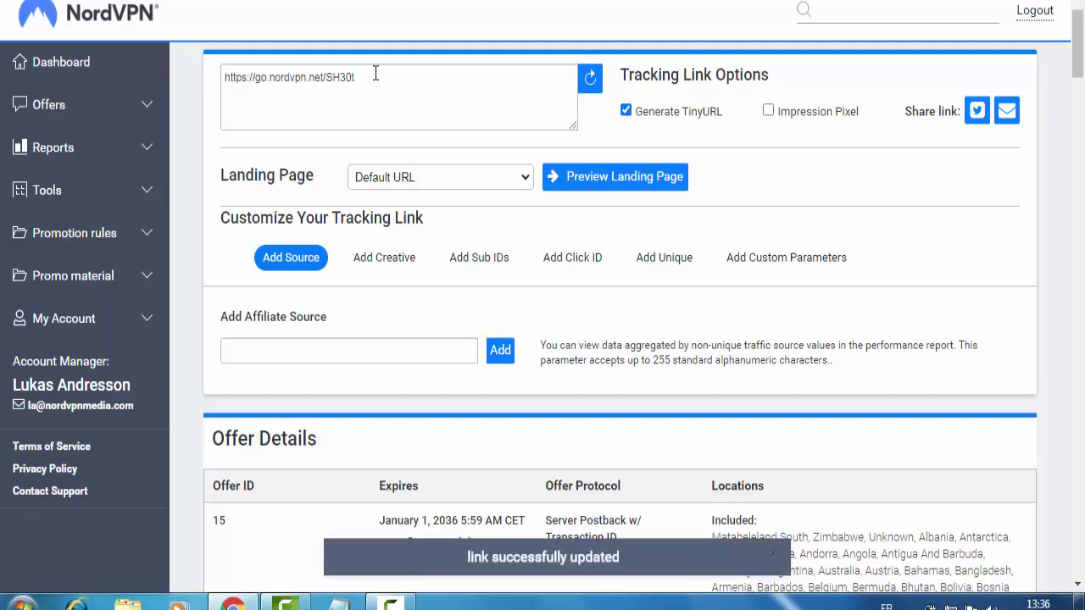
Copy the shortened tracking link of the NordVPN offer.
left_click_drag(376, 74, 218, 88)
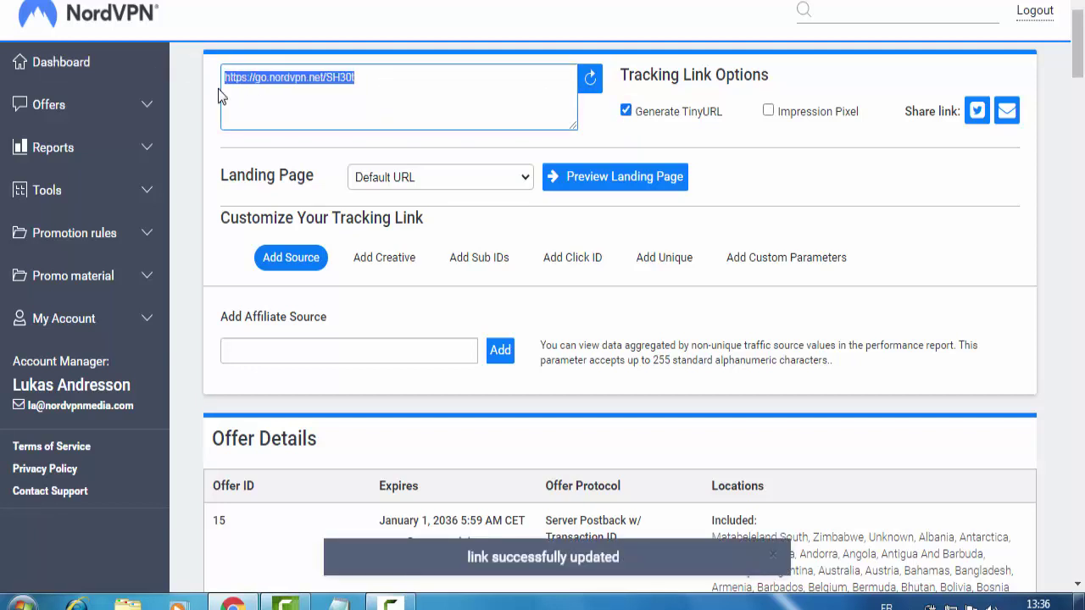
right_click(381, 87)
left_click(422, 125)
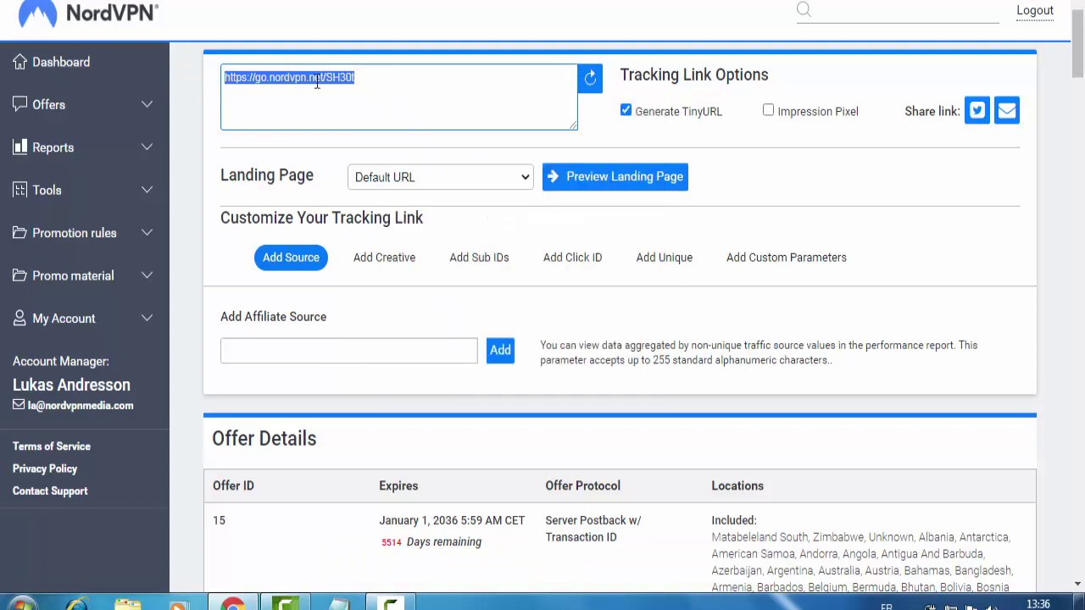
right_click(317, 81)
left_click(356, 122)
scroll(1079, 81, "down", 1)
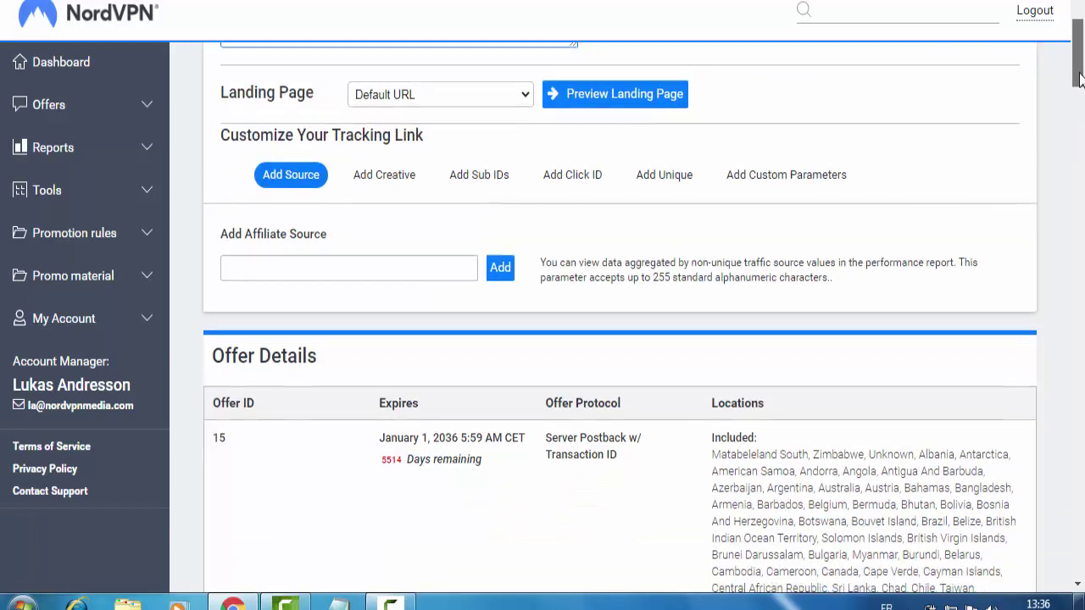
left_click_drag(1079, 80, 1075, 9)
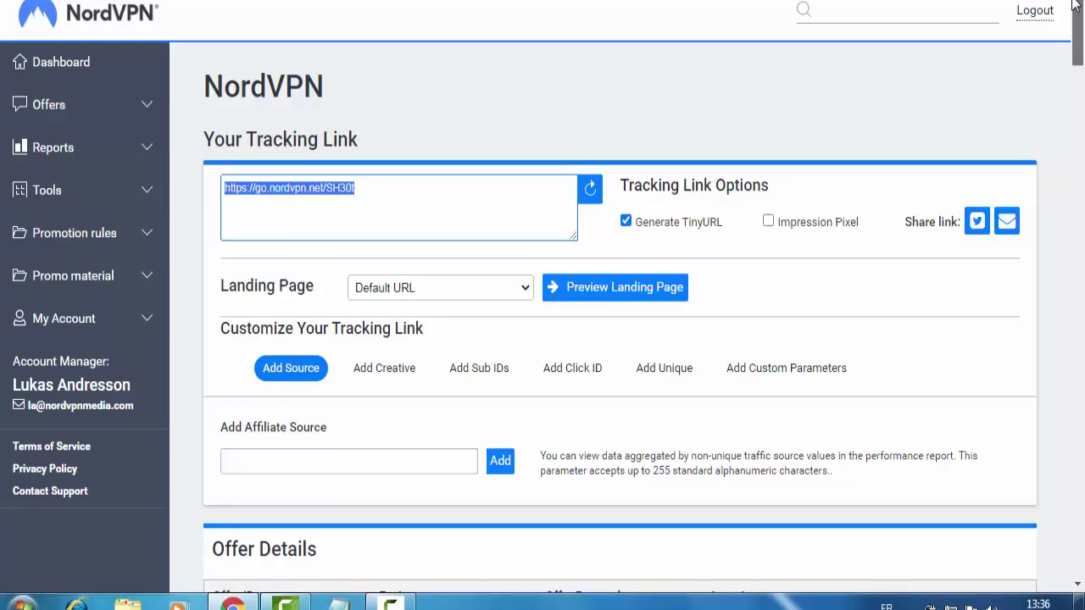
Examine the shortened tracking link together with the title of the offer it promotes.
left_click(455, 191)
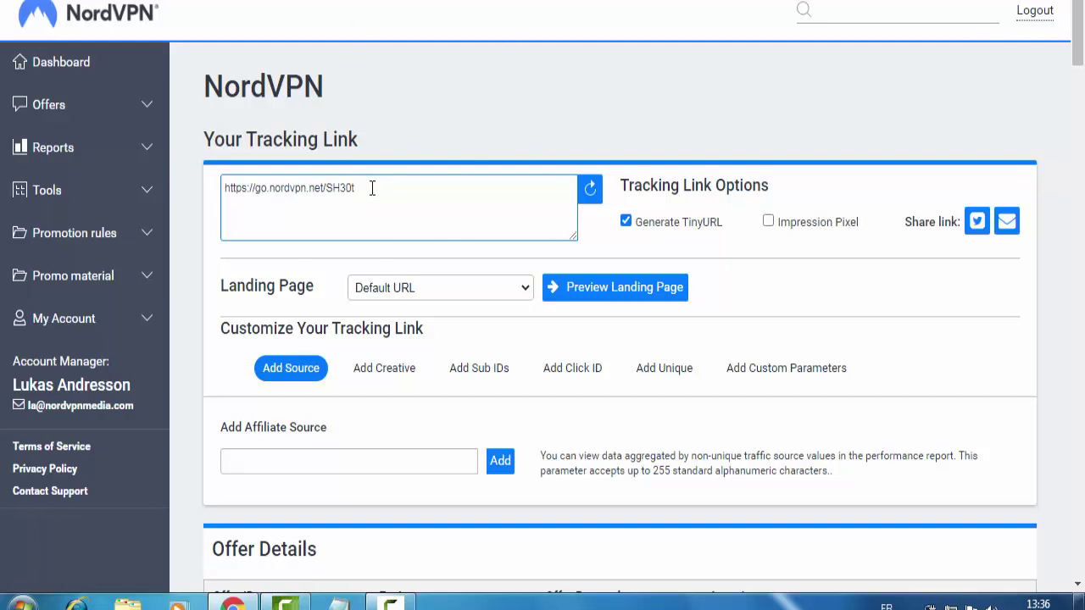
left_click_drag(371, 188, 228, 190)
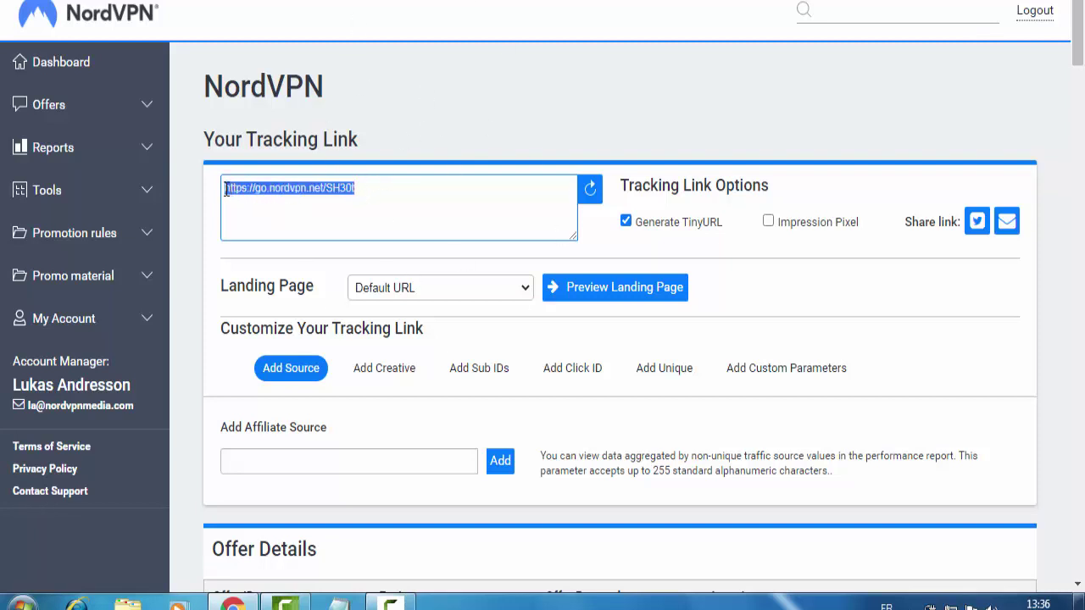
left_click_drag(334, 90, 201, 89)
left_click_drag(323, 91, 215, 85)
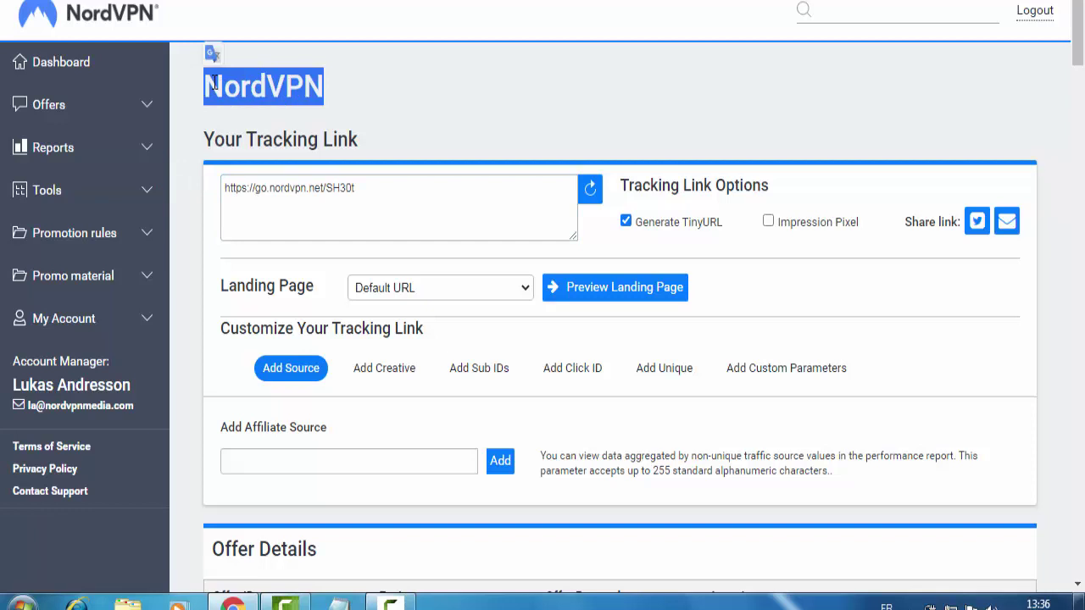
left_click(337, 87)
left_click_drag(338, 94, 204, 53)
left_click(287, 66)
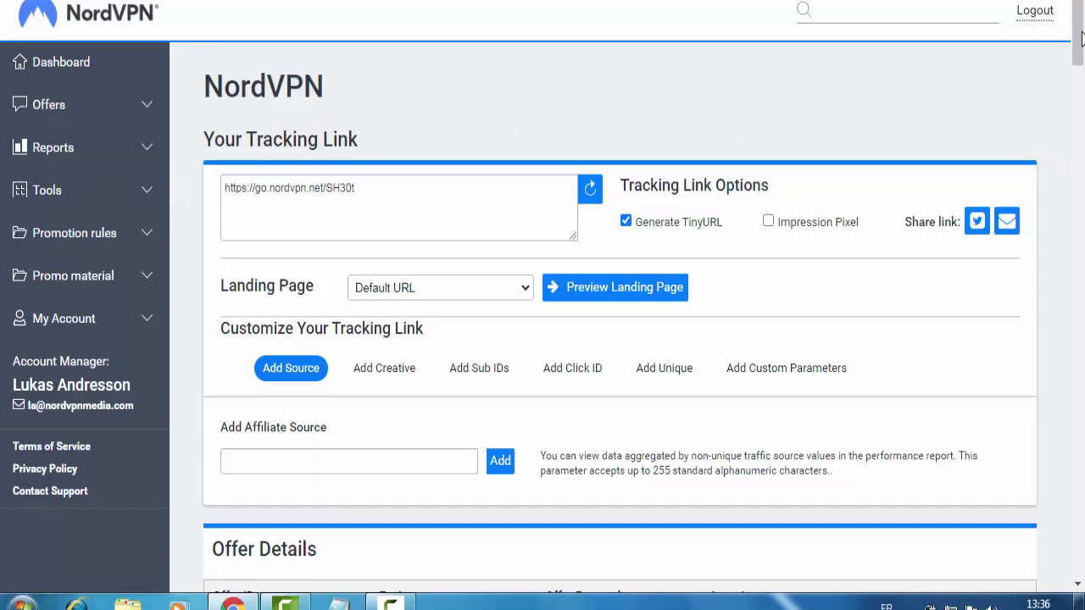
left_click_drag(1082, 35, 1079, 4)
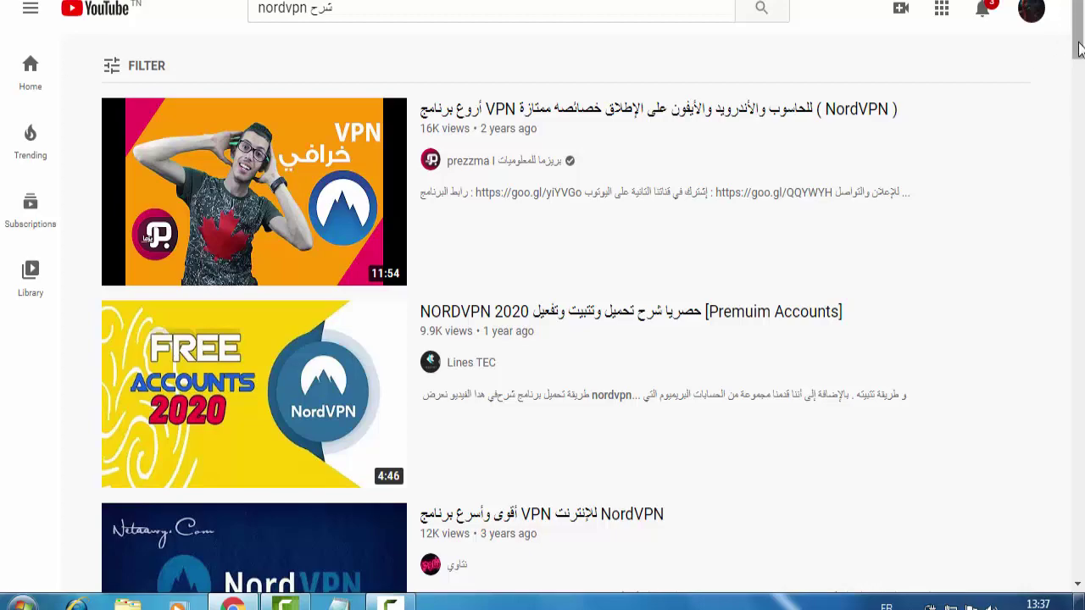
Look through the YouTube search results for "nordvpn شرح" as examples of promotional videos.
left_click_drag(1080, 48, 1078, 24)
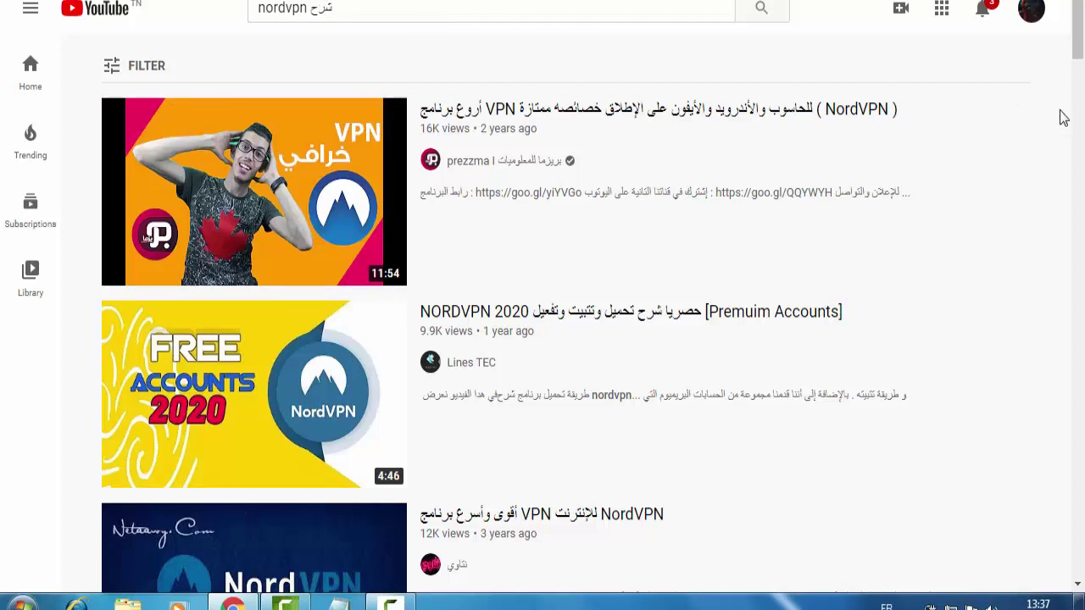
scroll(1080, 42, "down", 5)
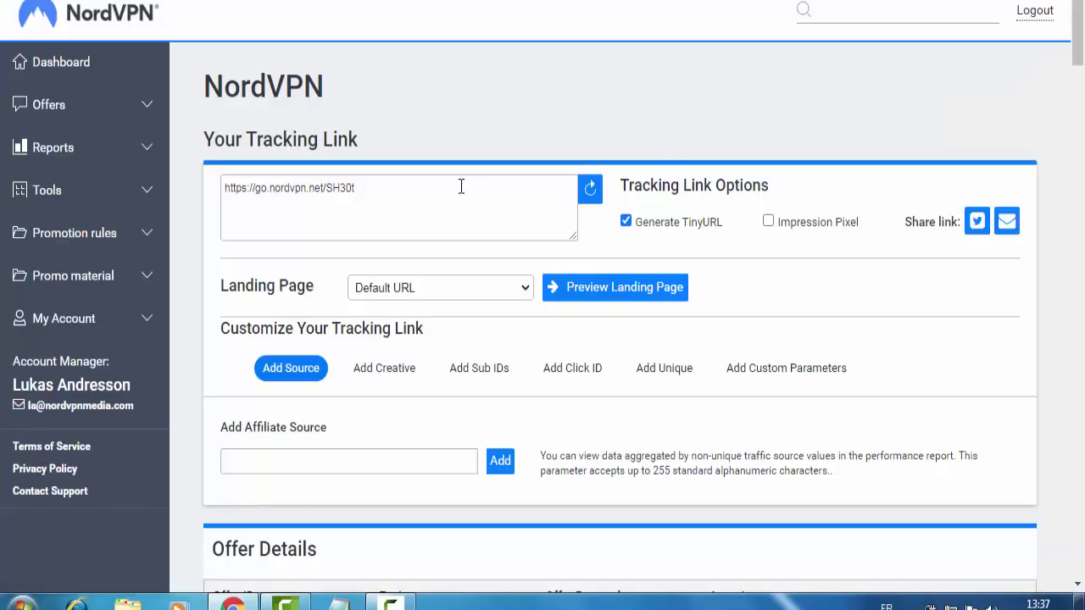
Copy the shortened tracking link of the NordVPN offer.
left_click(373, 187)
key("ctrl+a")
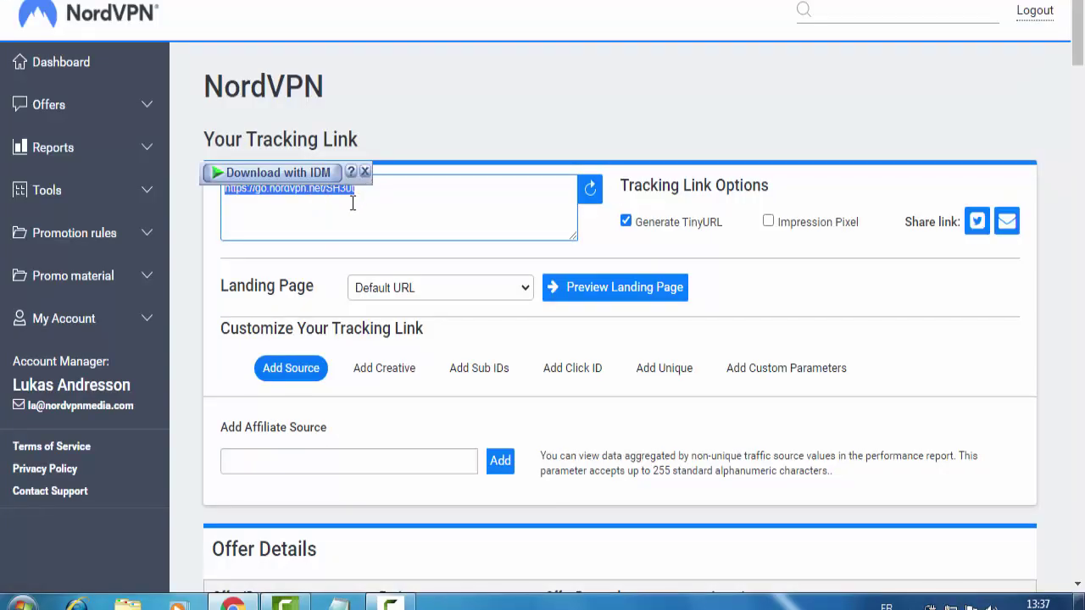
right_click(353, 202)
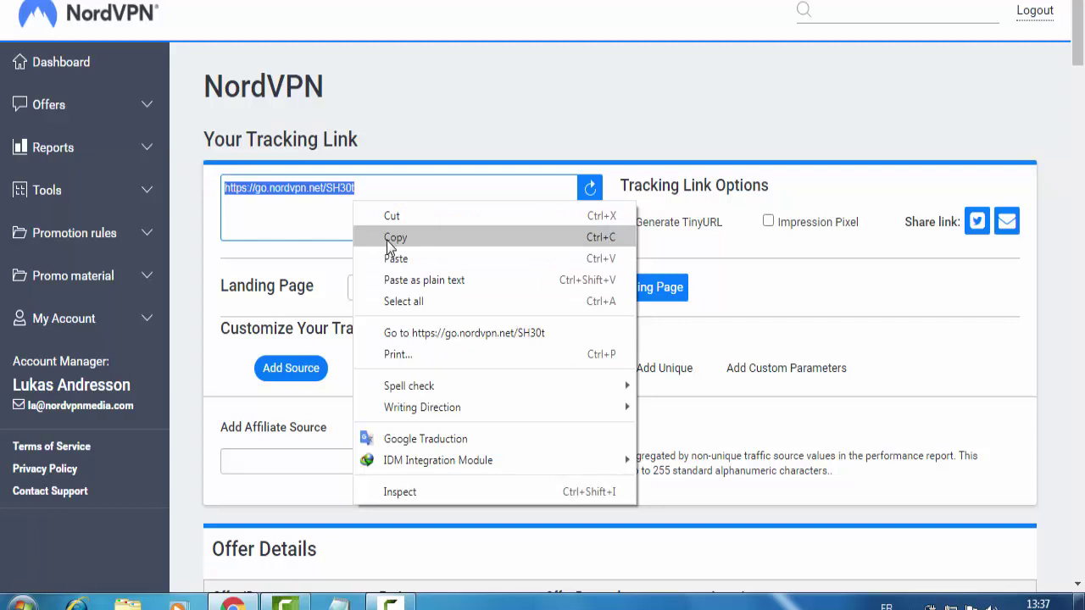
left_click(395, 238)
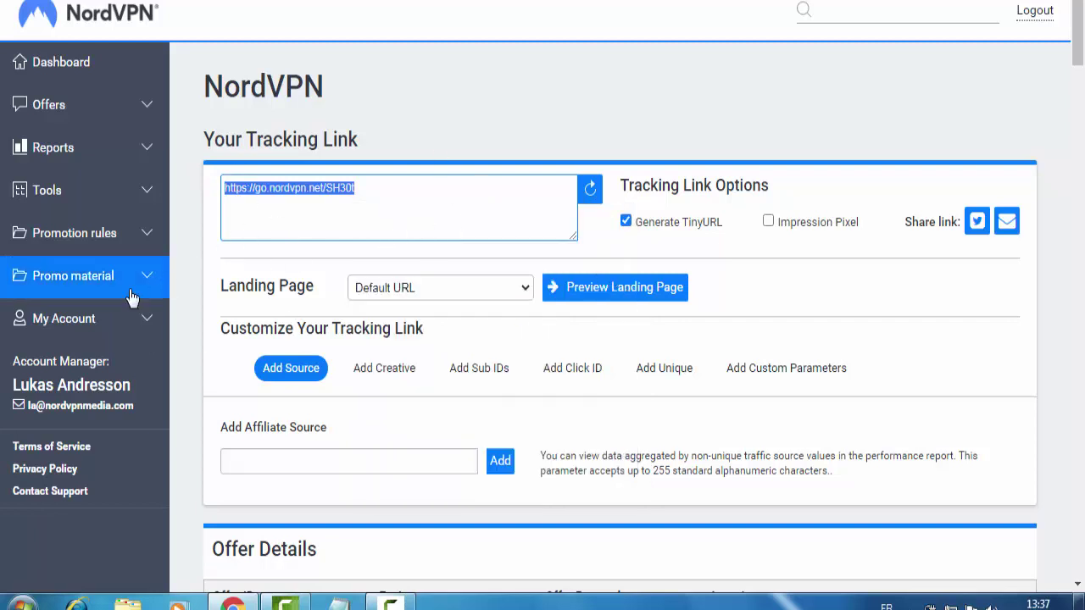
Open the account's billing page for editing the billing details and choose PayPal as the payment method.
left_click(93, 321)
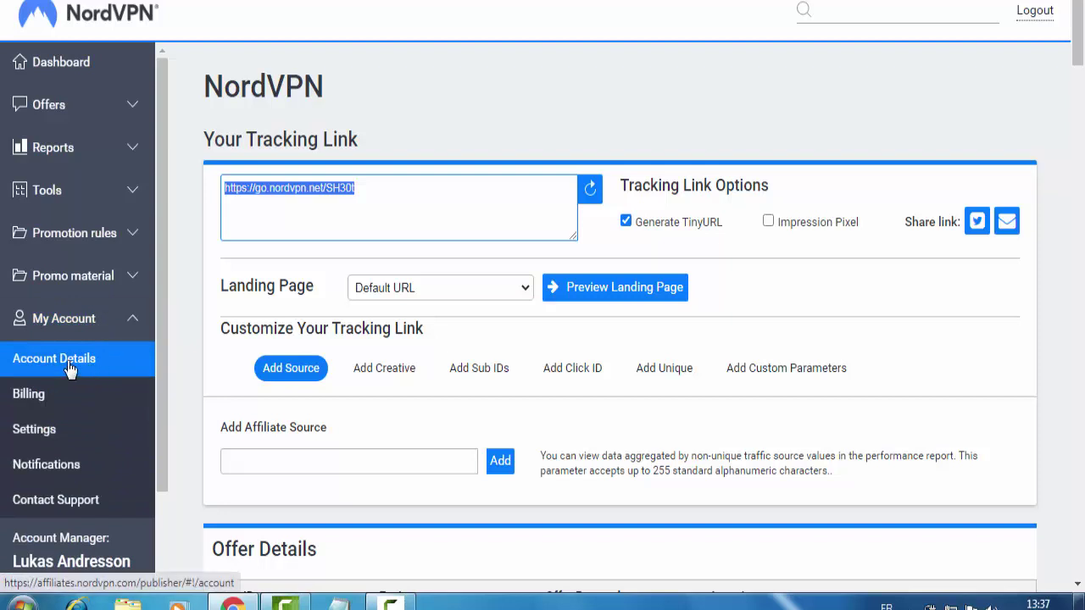
left_click(39, 407)
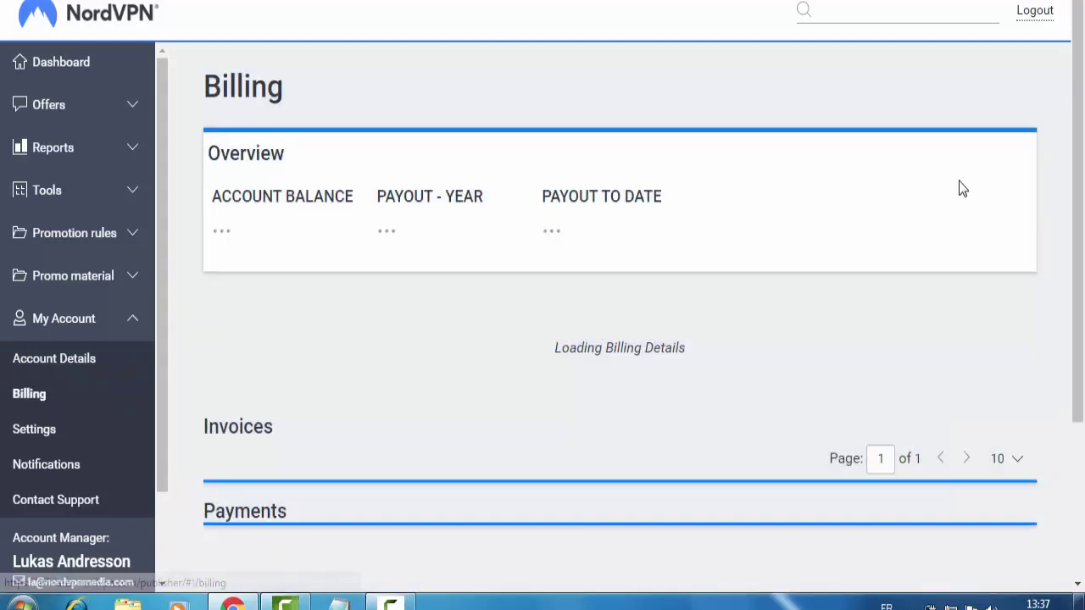
left_click_drag(1081, 102, 1081, 193)
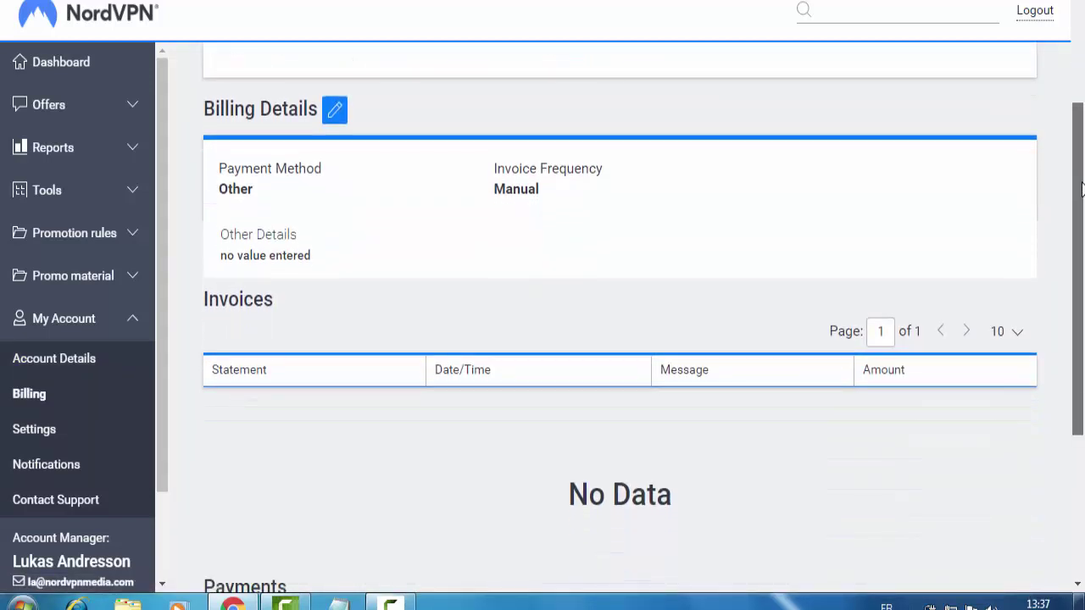
left_click(336, 117)
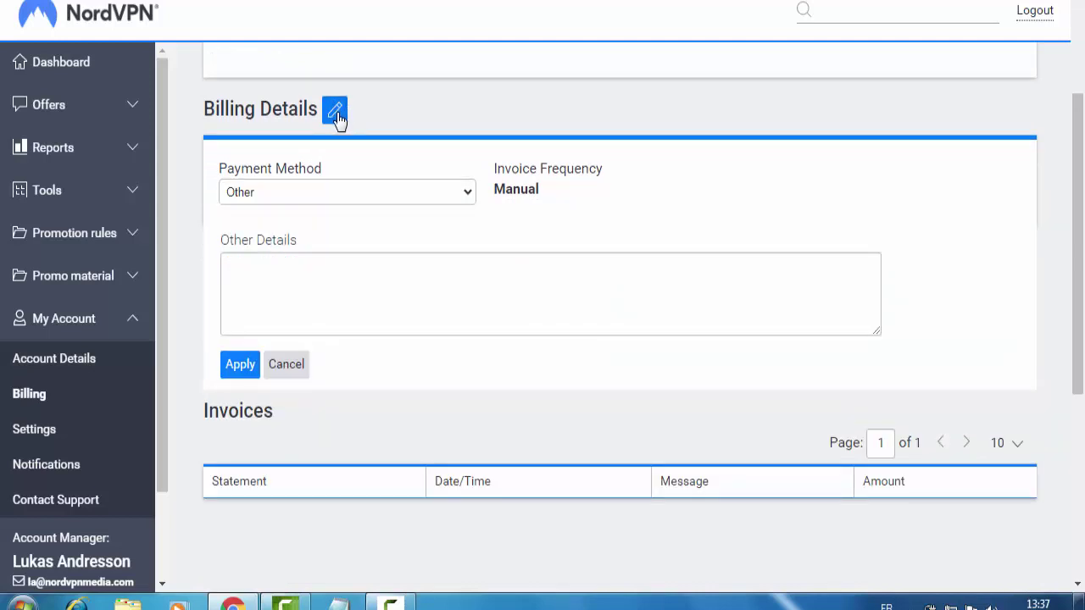
left_click(347, 185)
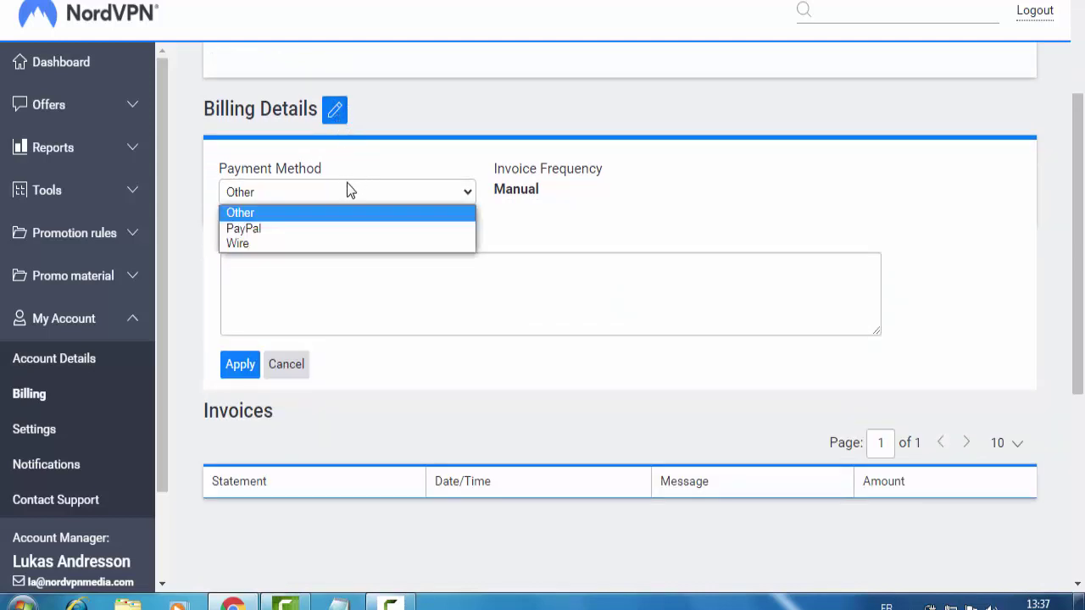
left_click(291, 229)
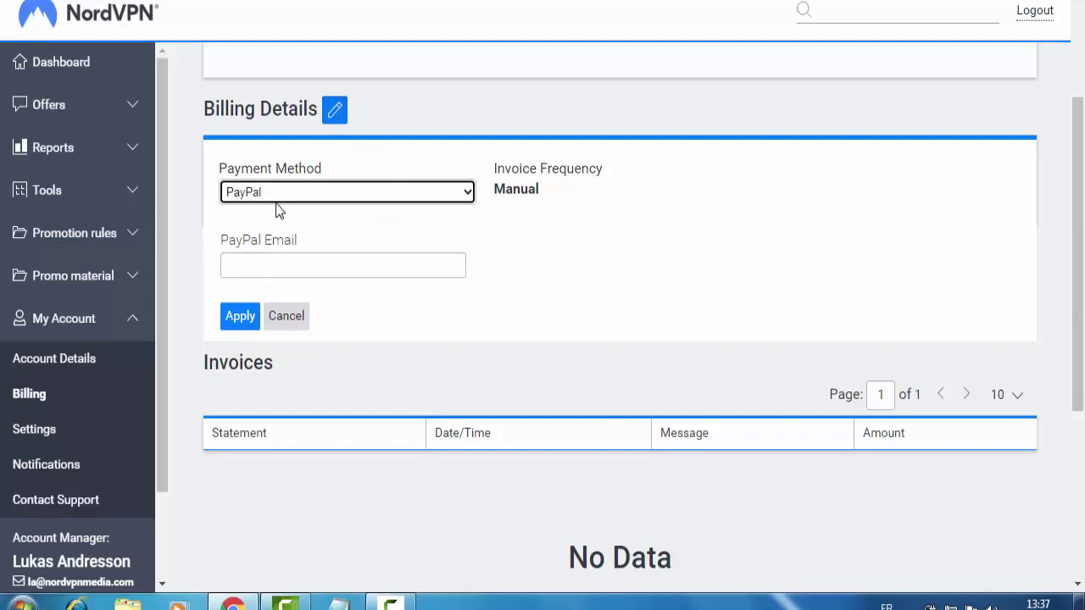
Examine the PayPal email field, the invoice frequency and the balance overview on the billing page.
left_click_drag(314, 240, 220, 241)
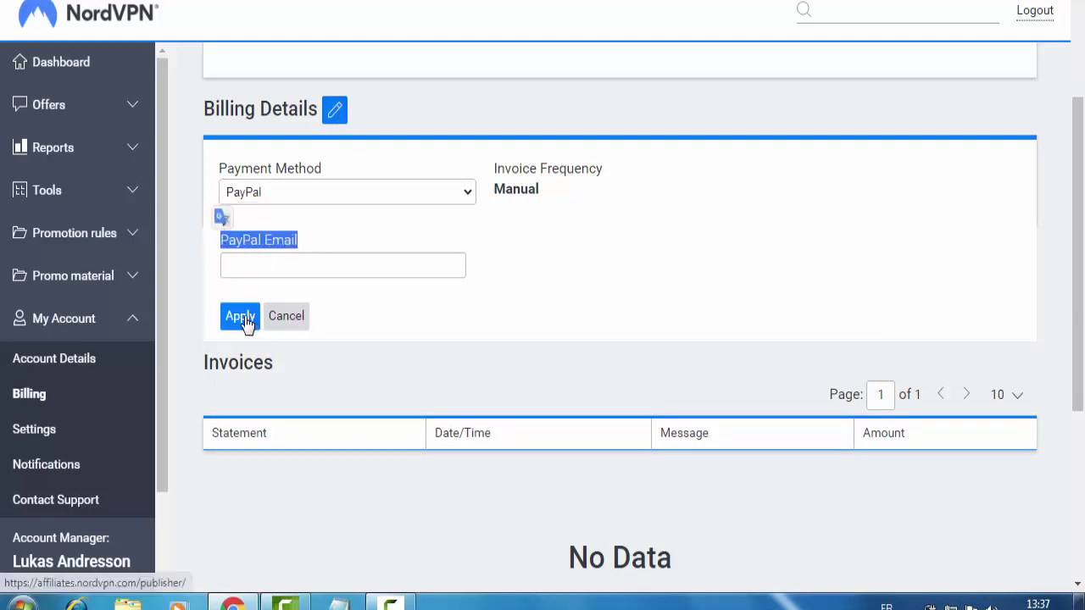
scroll(610, 269, "up", 1)
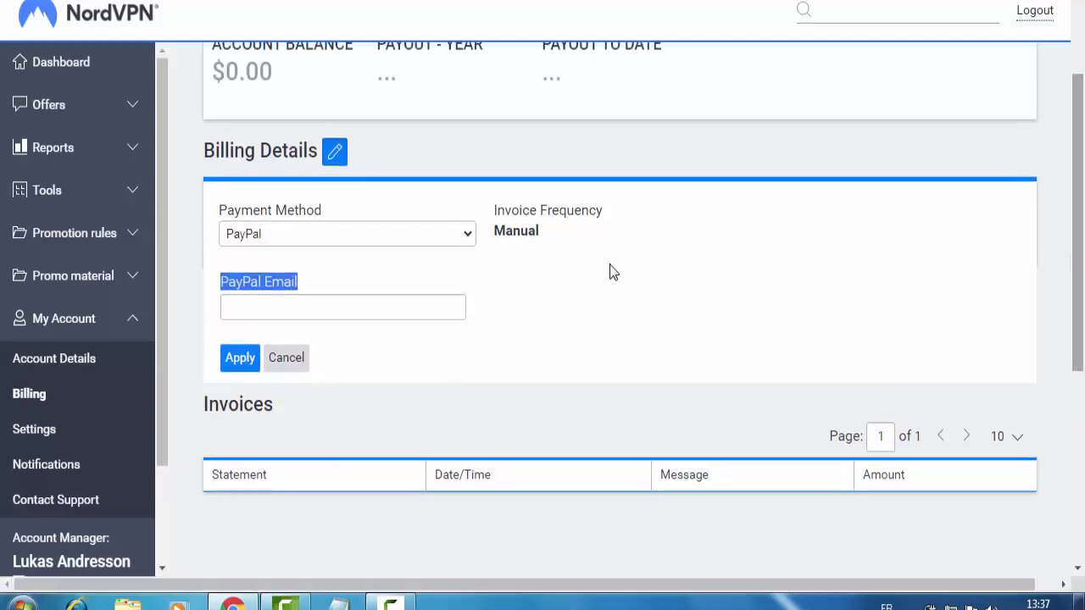
left_click_drag(557, 243, 494, 234)
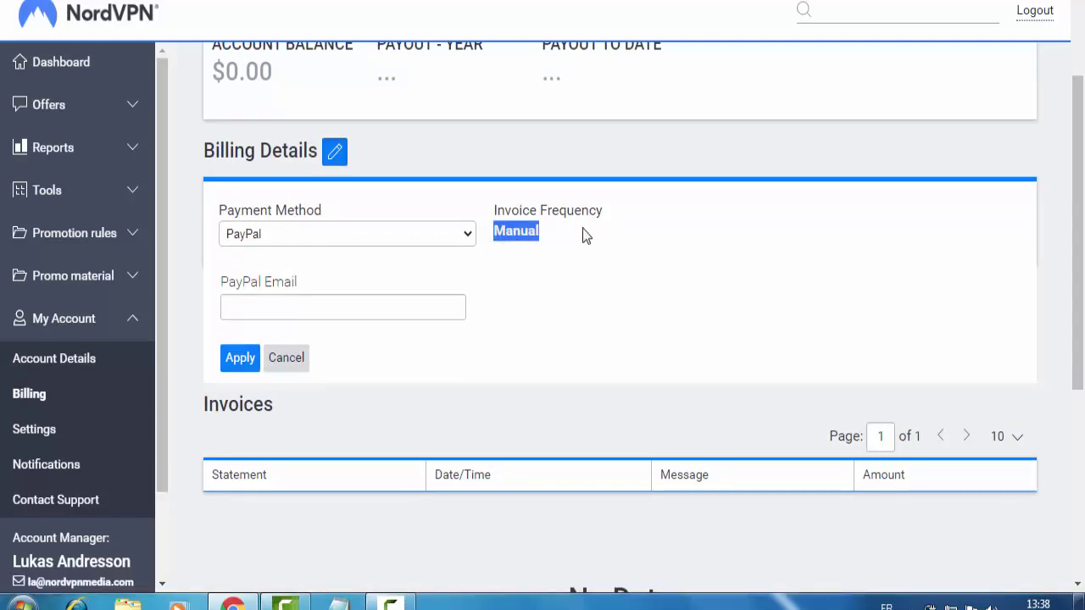
left_click(585, 236)
scroll(1076, 296, "up", 3)
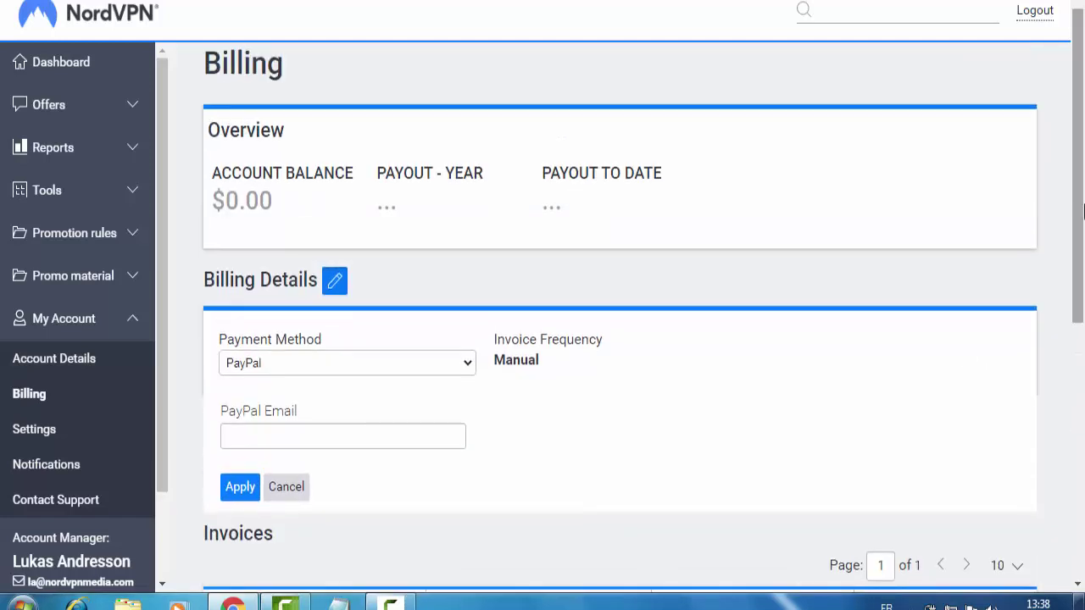
scroll(1081, 286, "down", 3)
scroll(1082, 286, "down", 2)
scroll(1070, 221, "up", 4)
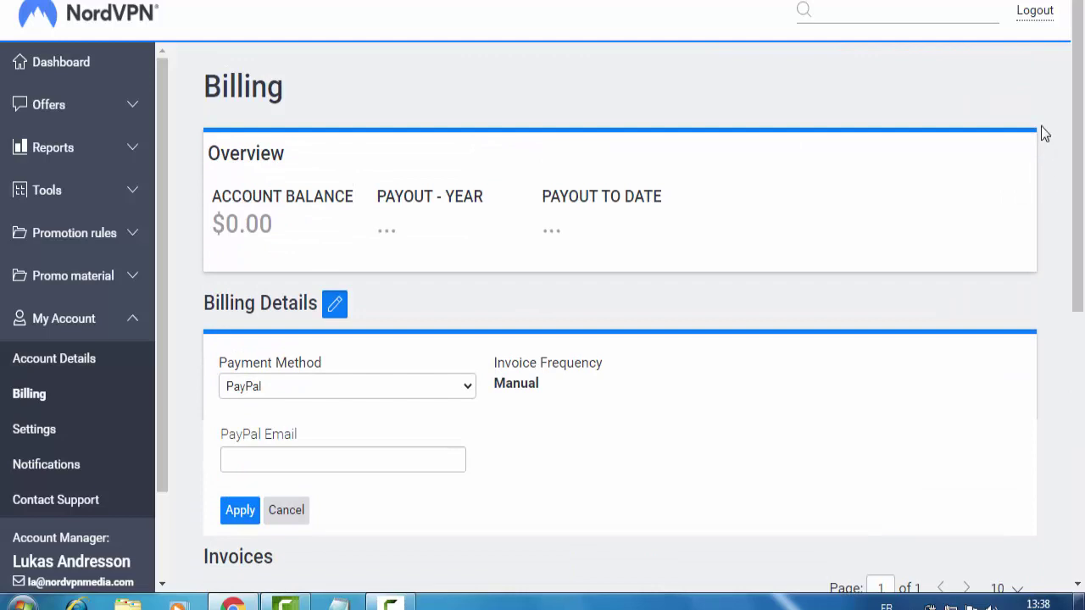
Open the list of all affiliate offers and look through their payouts and included locations.
left_click(90, 239)
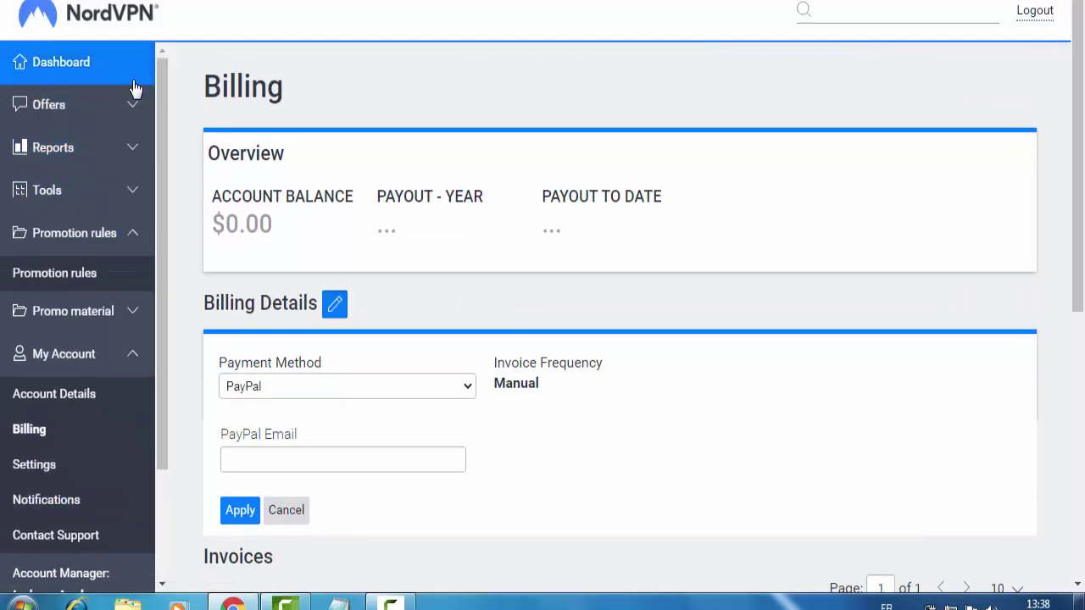
left_click(135, 106)
left_click(20, 150)
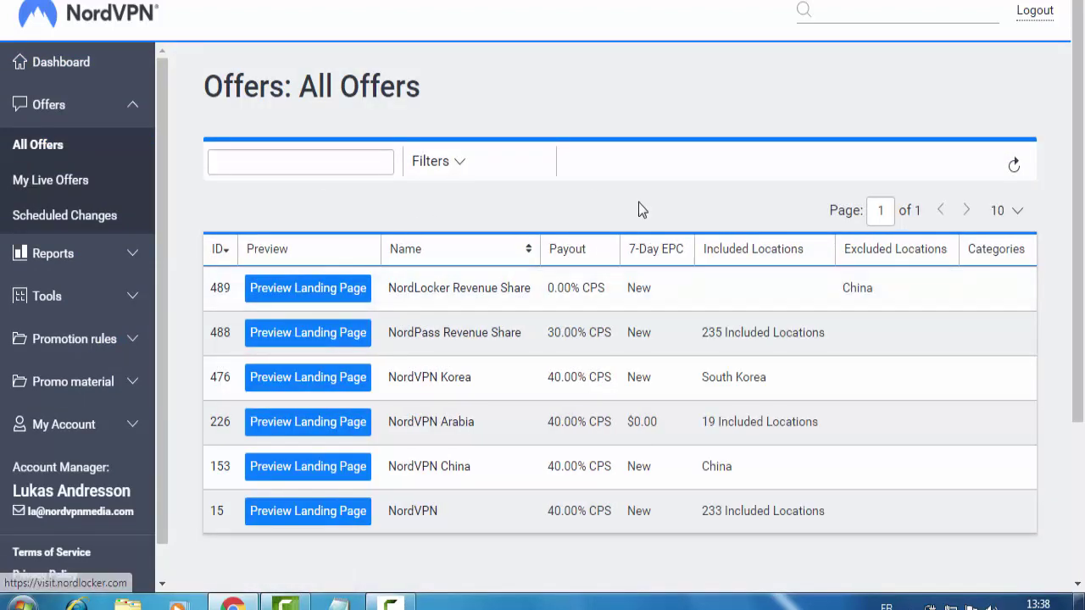
scroll(1043, 255, "down", 1)
scroll(1042, 254, "up", 1)
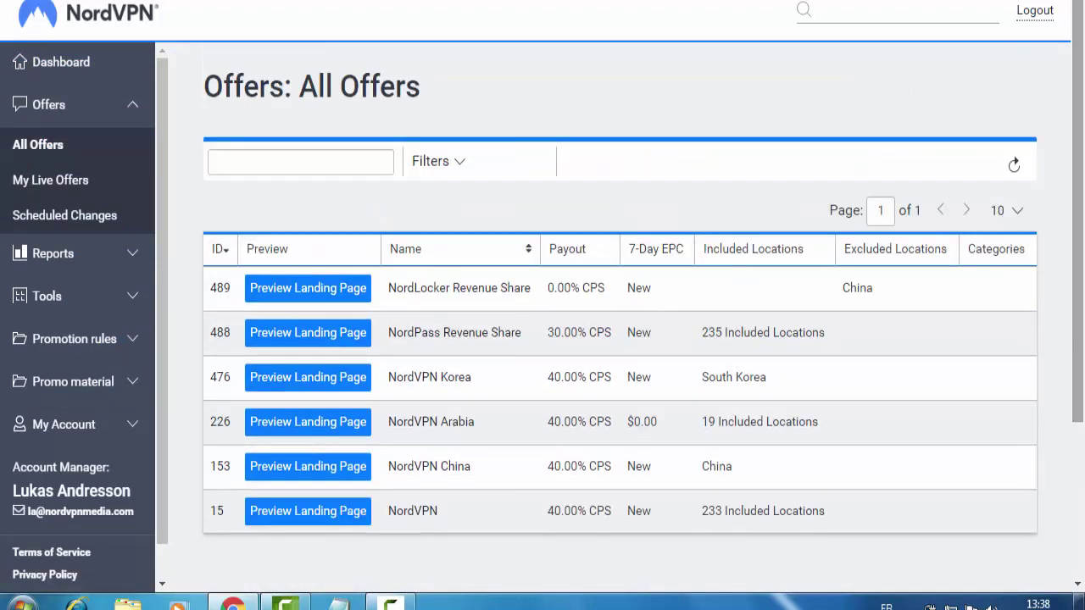
Return to the affiliate dashboard and examine the quick stats and the featured NordVPN offer.
left_click(57, 62)
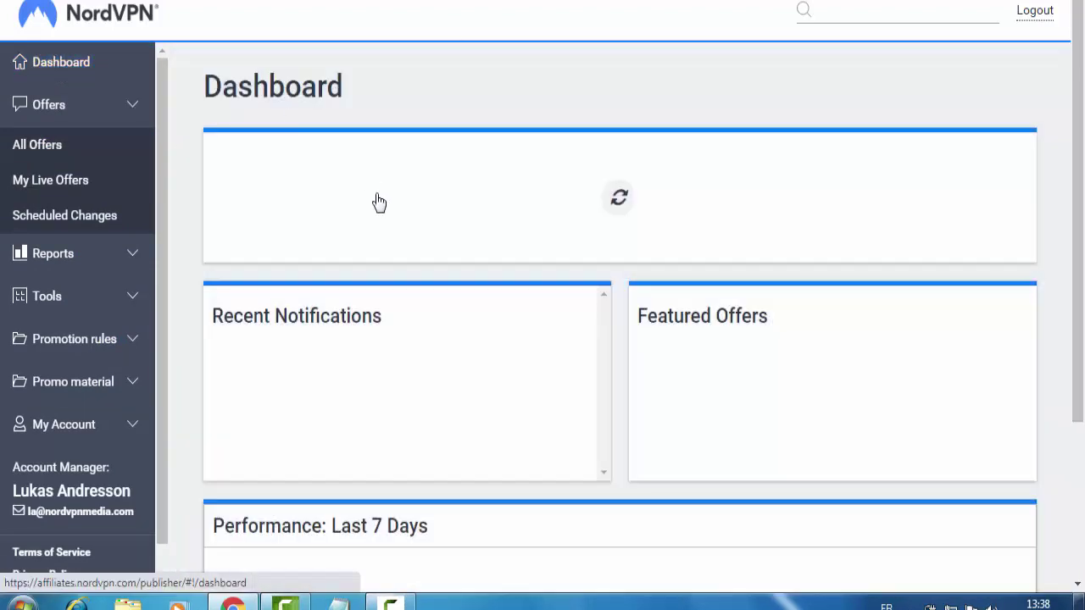
scroll(848, 315, "down", 1)
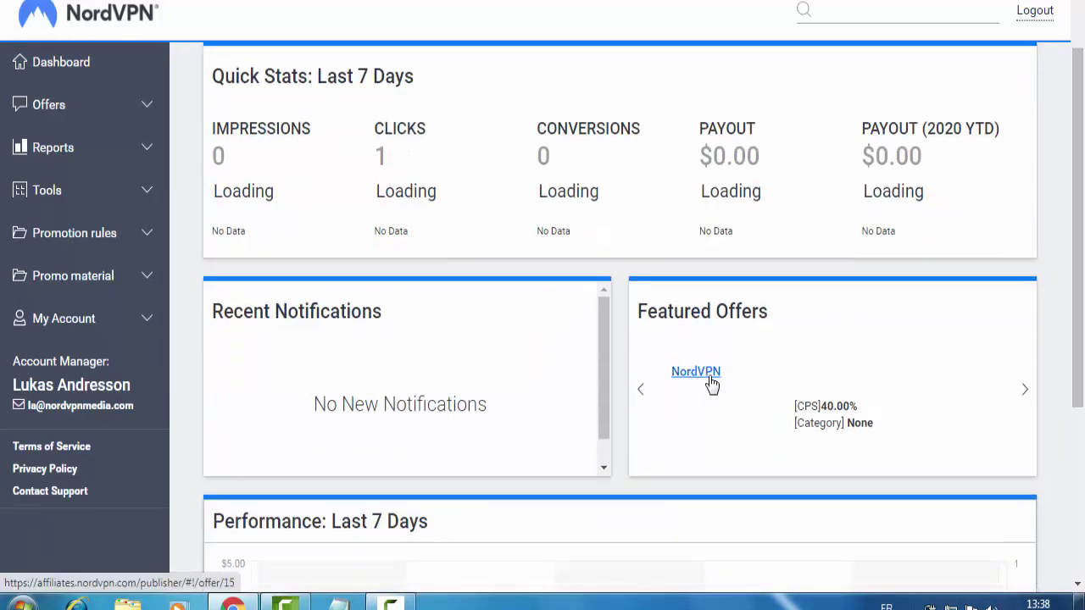
scroll(1069, 95, "up", 1)
scroll(1069, 88, "up", 1)
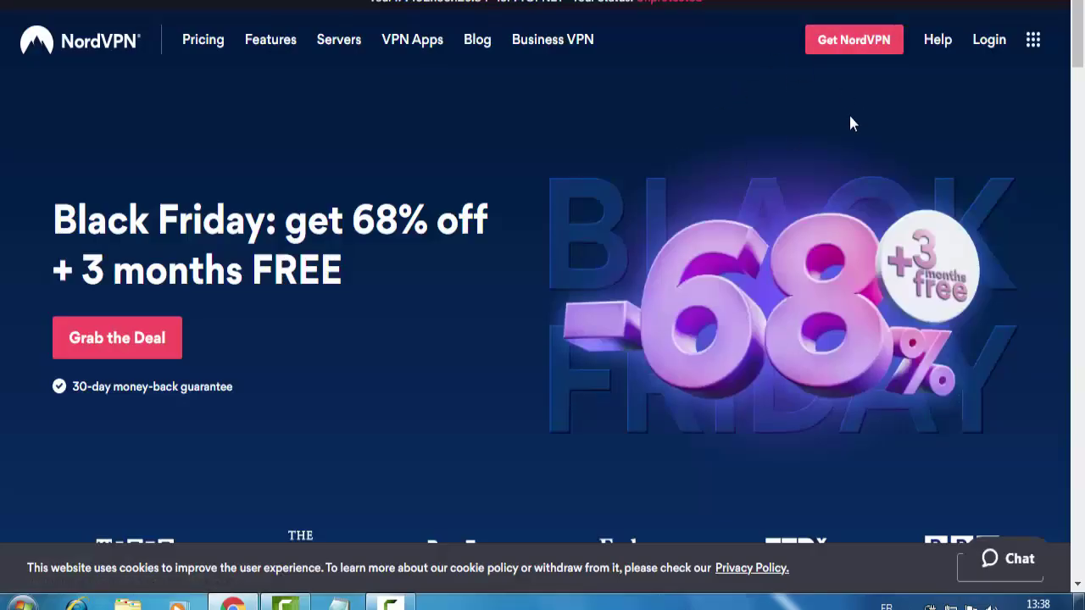
Start getting NordVPN from its public website and look over the prices of the three subscription plans.
left_click(848, 51)
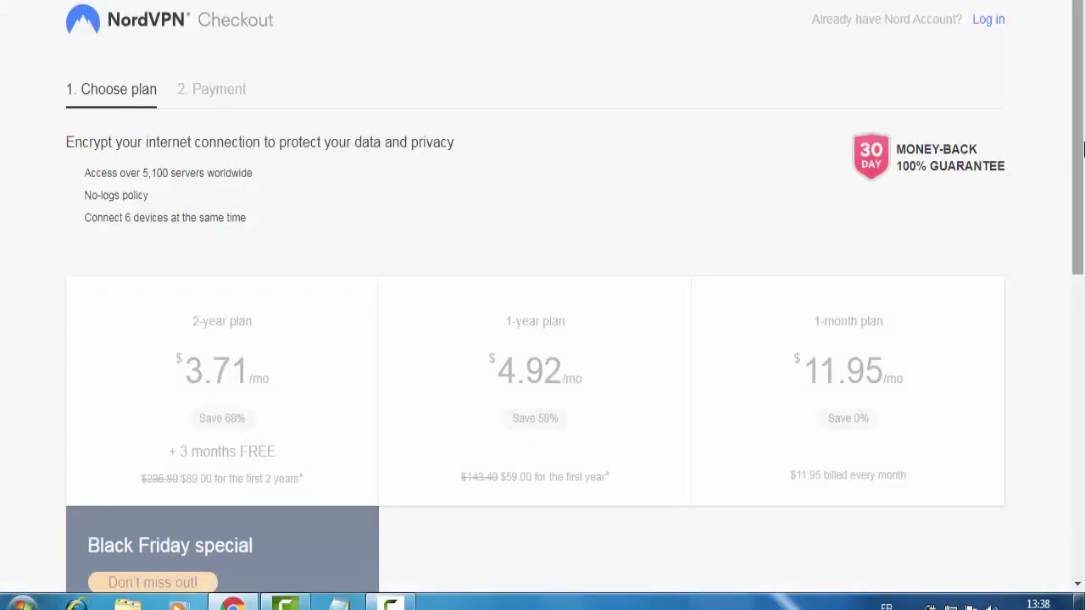
scroll(1082, 148, "down", 3)
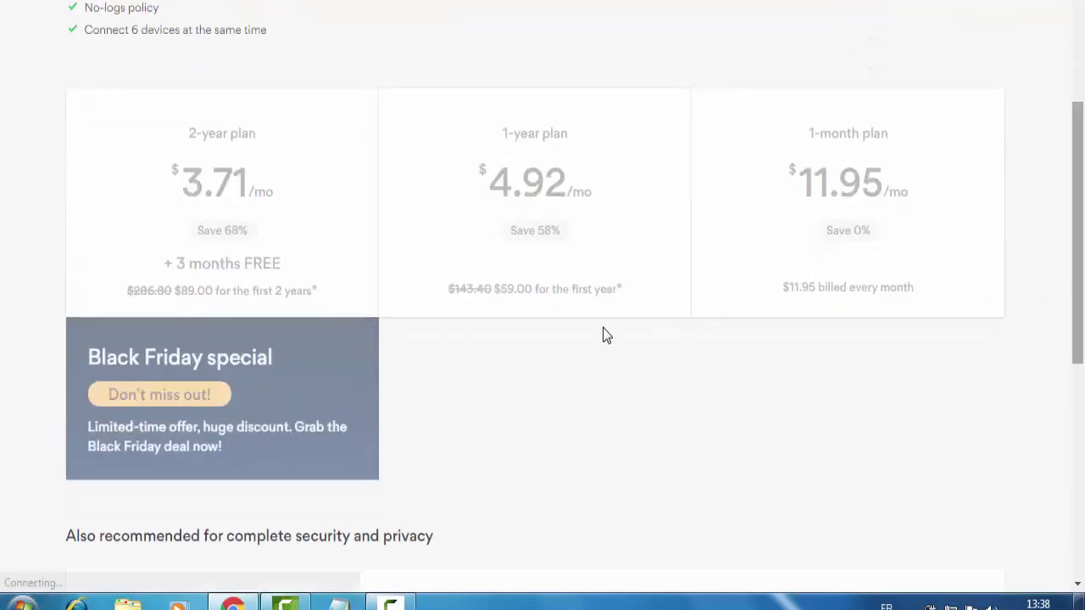
scroll(843, 314, "down", 1)
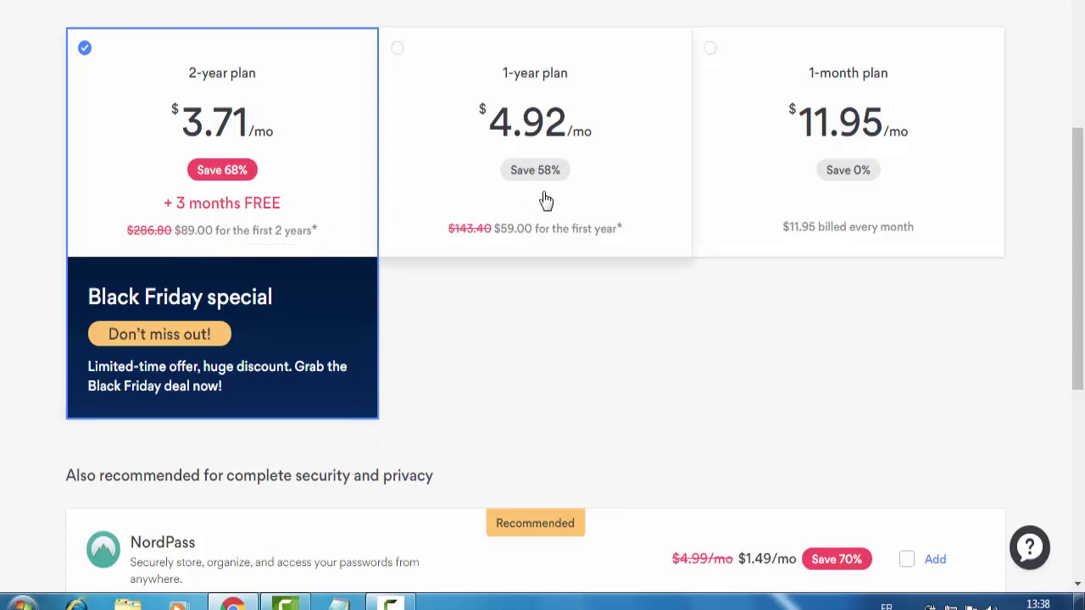
Select the 1-year plan for comparison and switch the order to the 1-month plan.
left_click(579, 180)
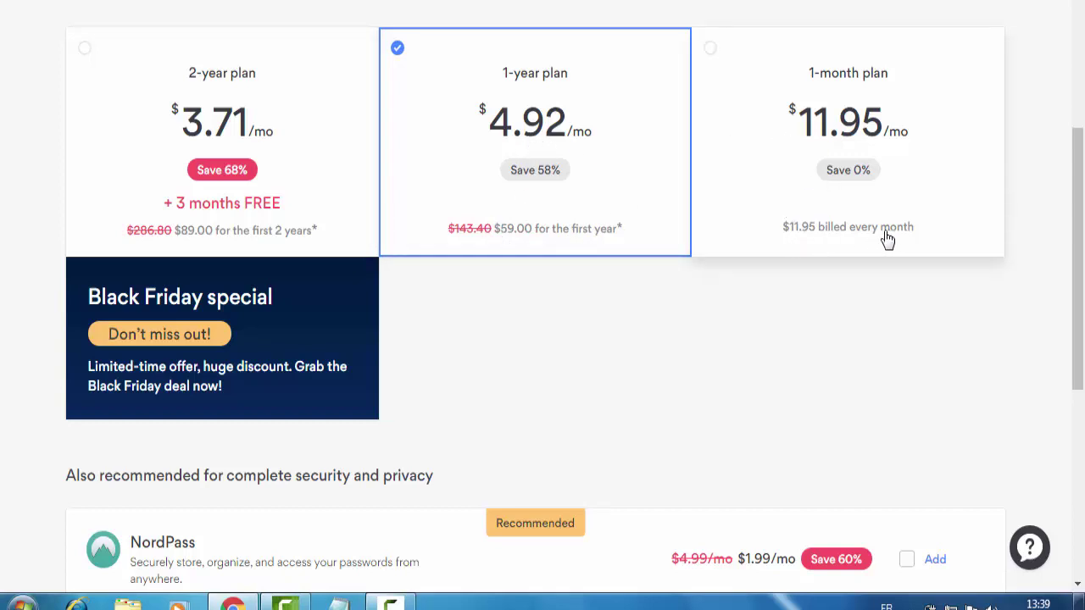
mouse_move(1078, 259)
left_mouse_down()
mouse_move(1082, 334)
mouse_move(1082, 242)
left_mouse_up()
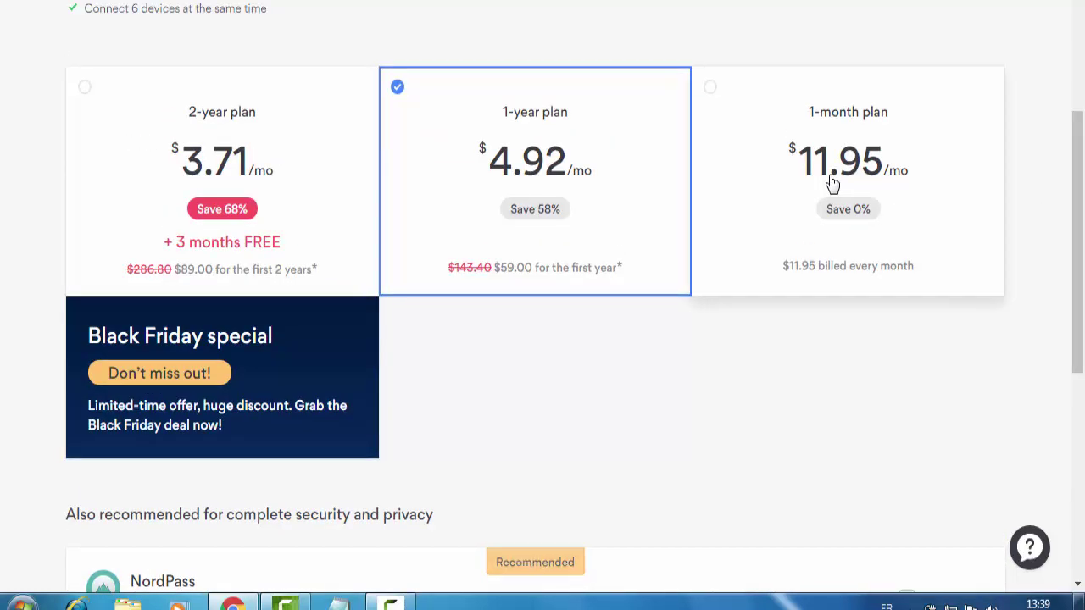
left_click(831, 181)
Add the recommended NordLocker extra to the order and remove it again.
left_click_drag(1079, 191, 1081, 352)
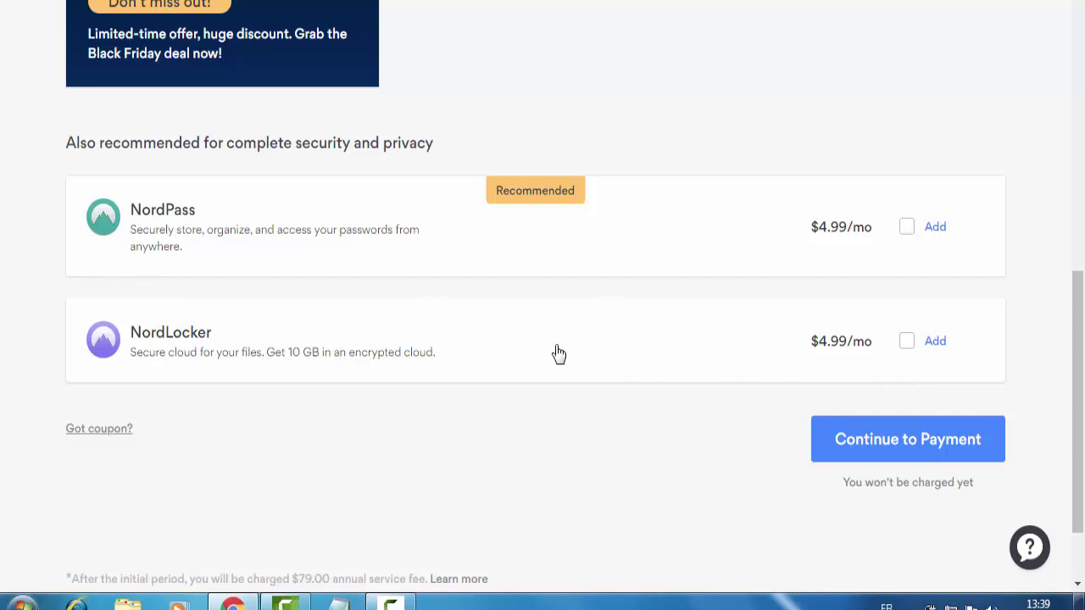
left_click(906, 342)
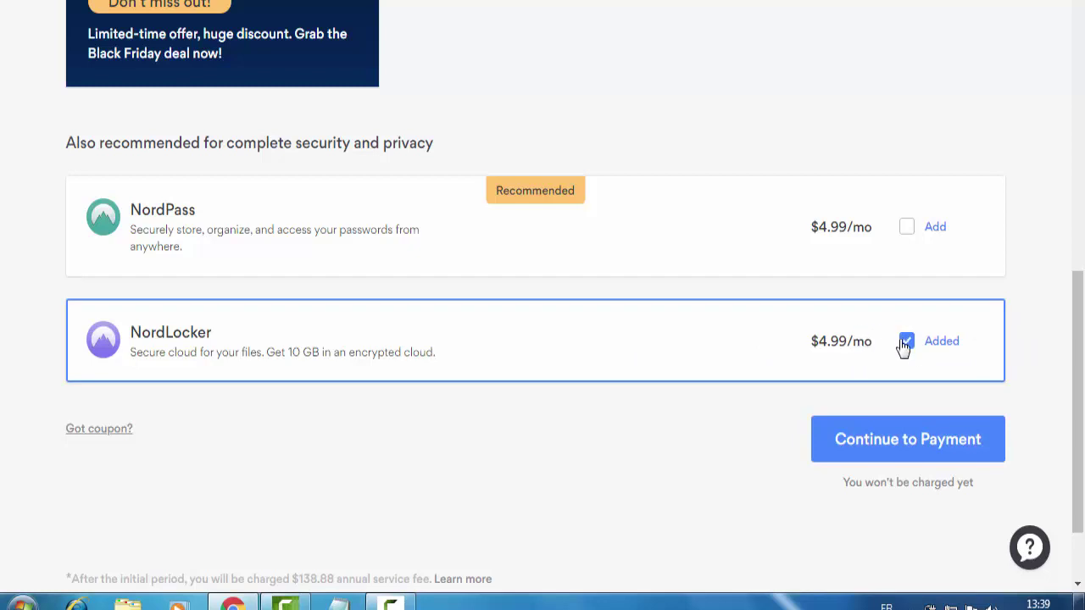
left_click(912, 347)
Review the selected plan without extras and continue to the payment stage of the checkout.
scroll(951, 156, "up", 3)
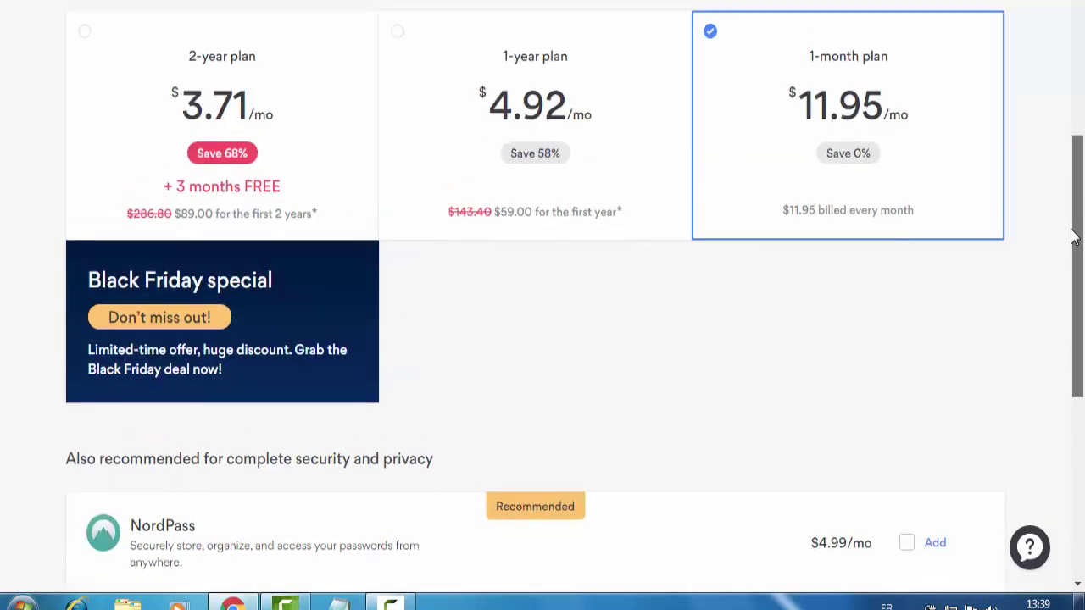
left_click_drag(1078, 204, 1078, 342)
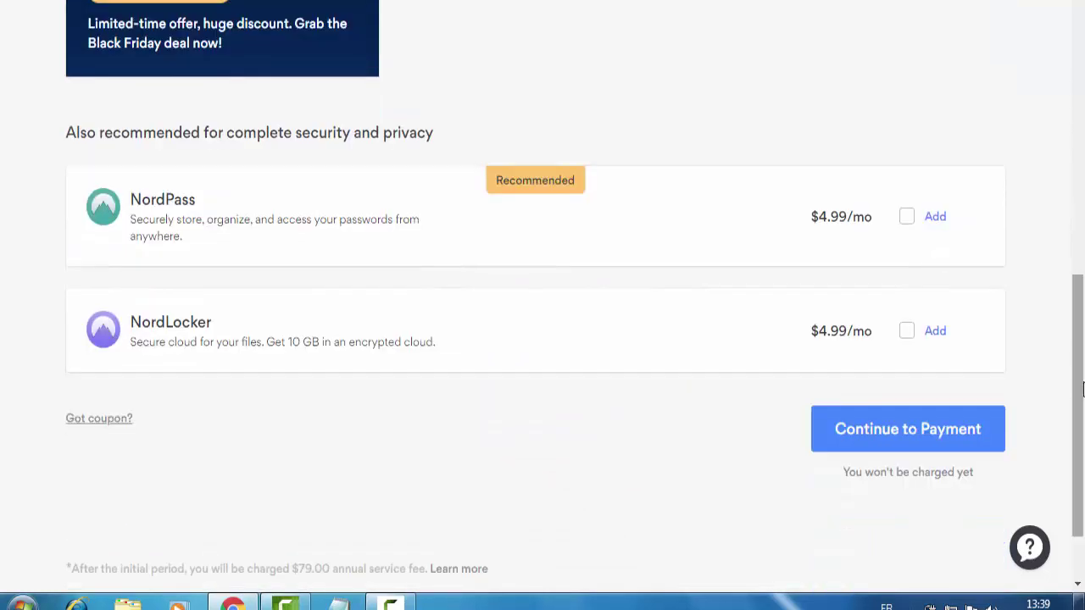
left_click(866, 437)
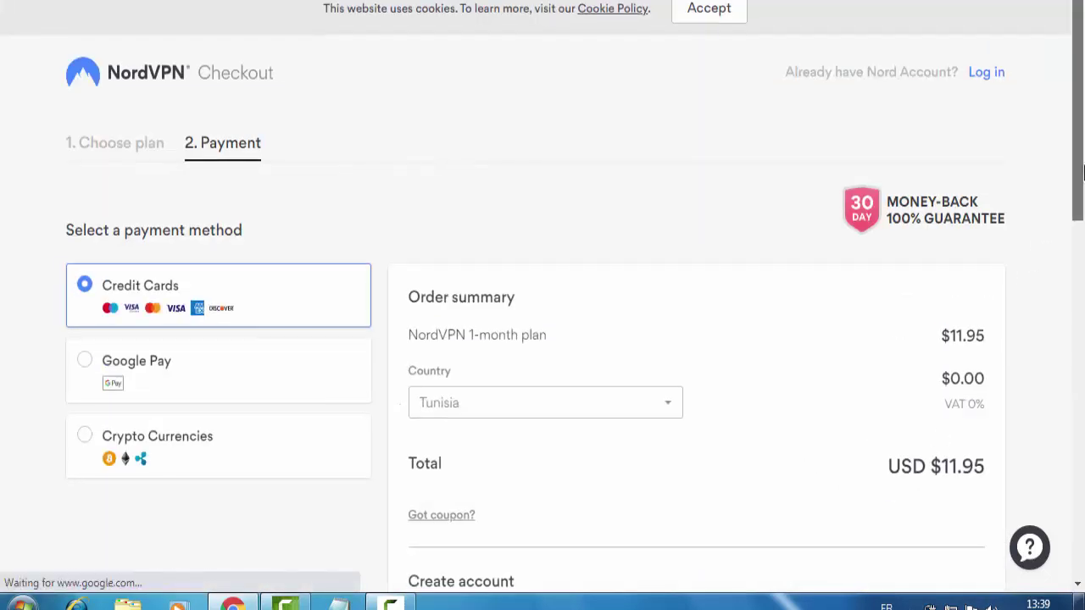
Examine the order total for the 1-month plan and the e-mail field required to create an account.
left_click_drag(1078, 144, 1078, 261)
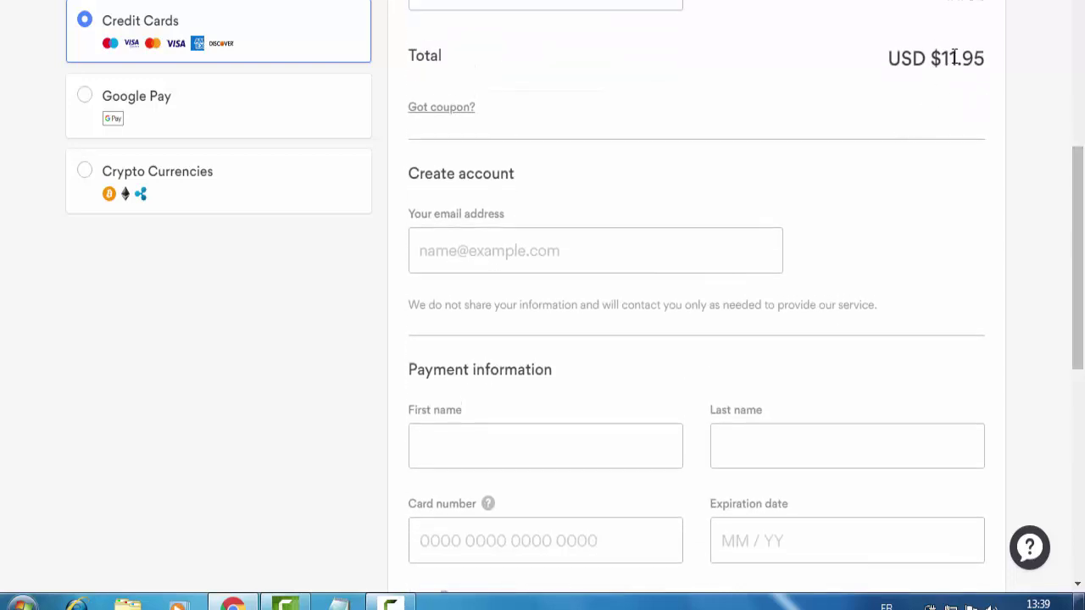
left_click_drag(985, 58, 887, 57)
left_click_drag(1078, 206, 1083, 249)
triple_click(497, 124)
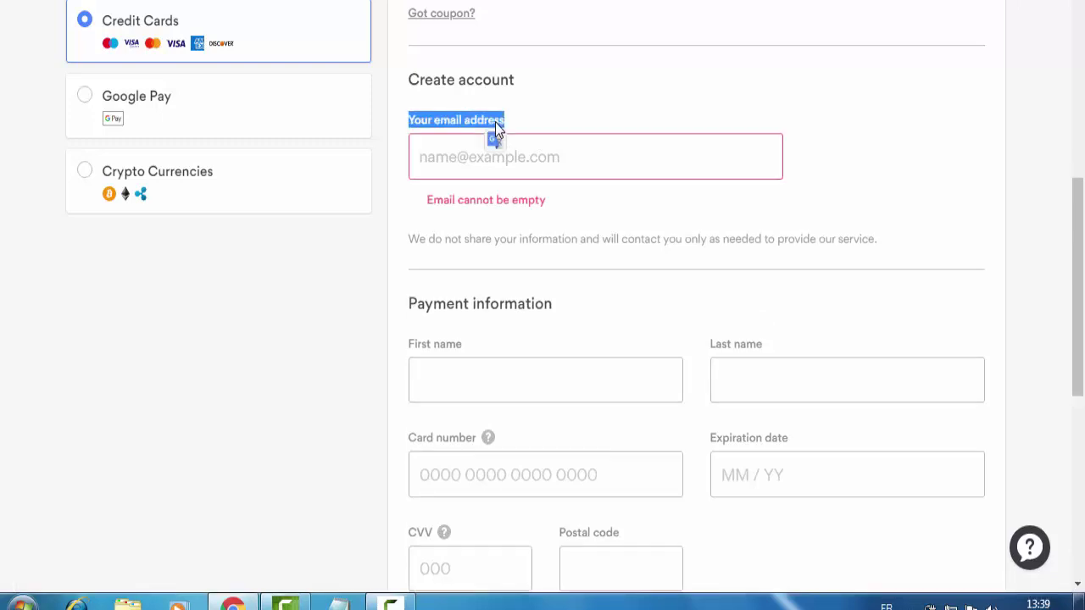
left_click(666, 100)
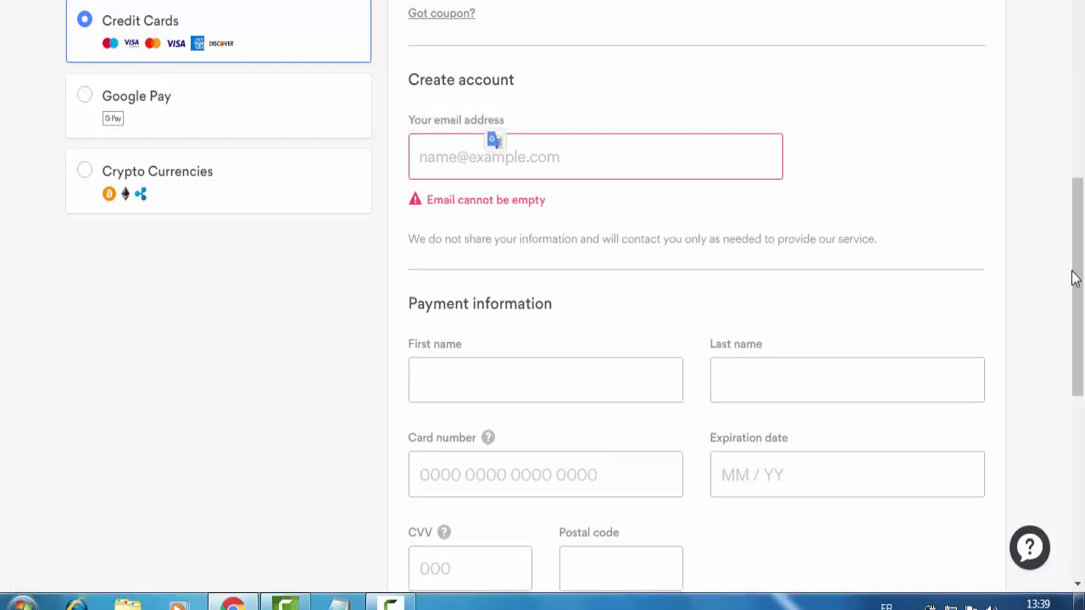
Look over the credit card payment form, from the name and card fields to the terms and the guarantee notes.
left_click_drag(1074, 278, 1073, 354)
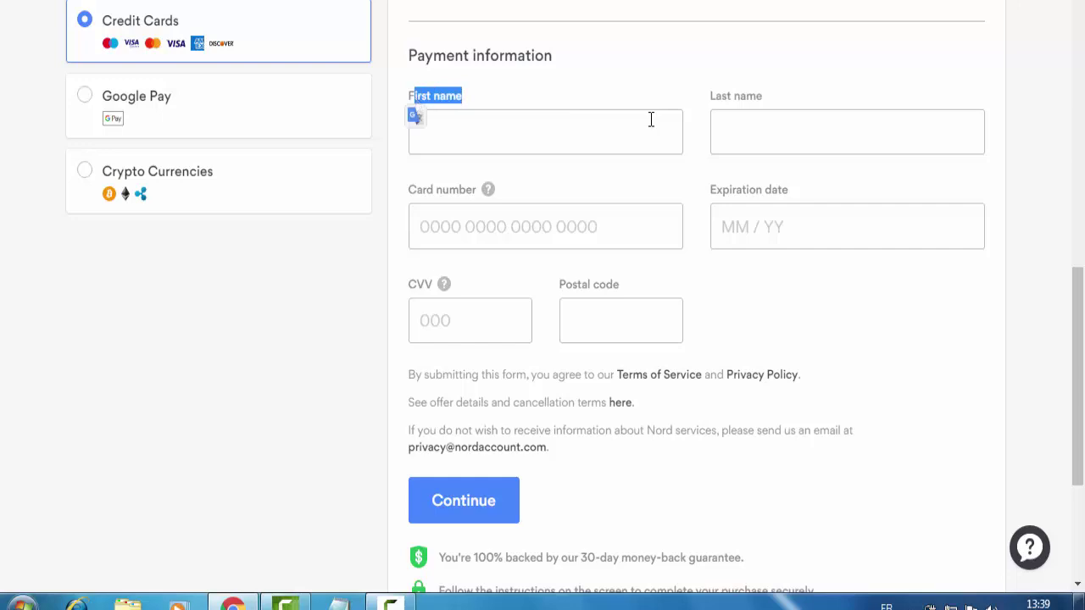
left_click(734, 100)
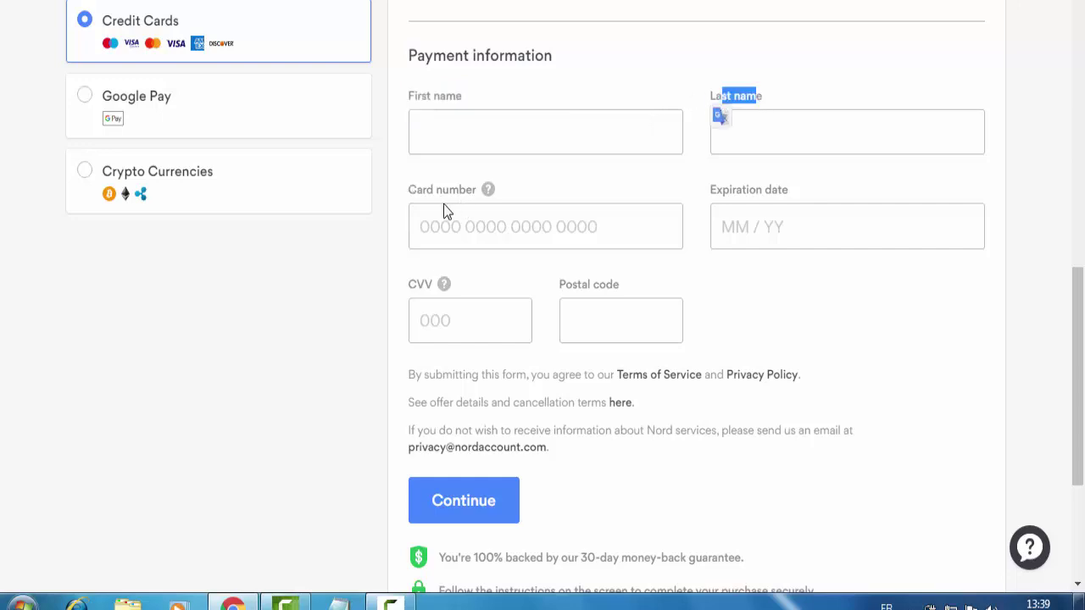
mouse_move(1077, 288)
left_mouse_down()
mouse_move(1076, 311)
mouse_move(1075, 300)
left_mouse_up()
left_click_drag(1075, 410, 1075, 397)
mouse_move(1082, 364)
left_mouse_down()
mouse_move(1082, 379)
mouse_move(1081, 343)
mouse_move(1079, 353)
left_mouse_up()
mouse_move(1080, 299)
left_mouse_down()
mouse_move(1081, 312)
mouse_move(1080, 285)
left_mouse_up()
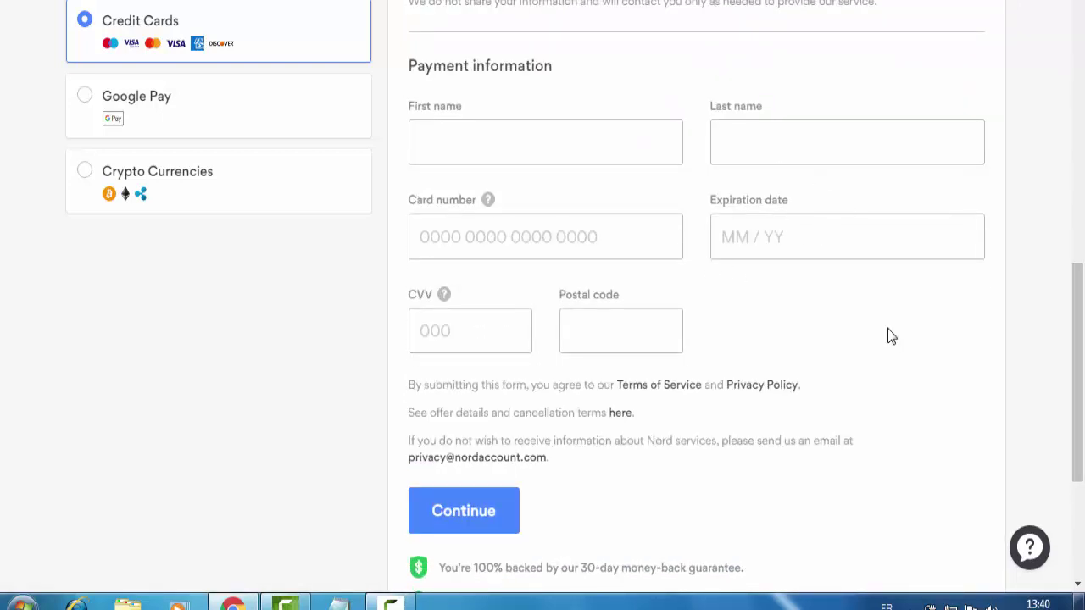
left_click_drag(1083, 410, 1068, 431)
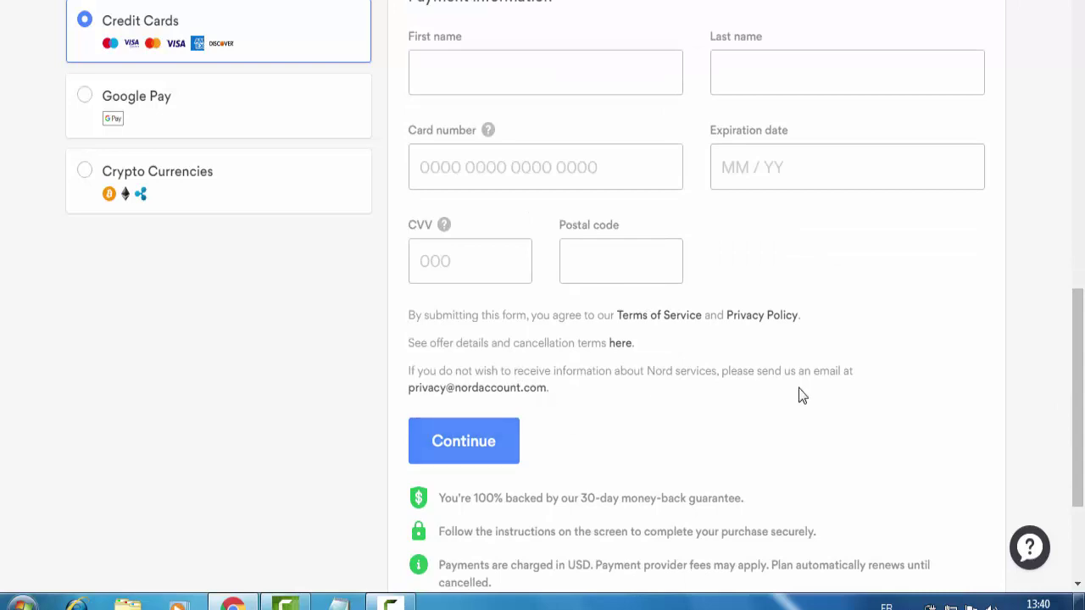
left_click_drag(1078, 310, 1059, 210)
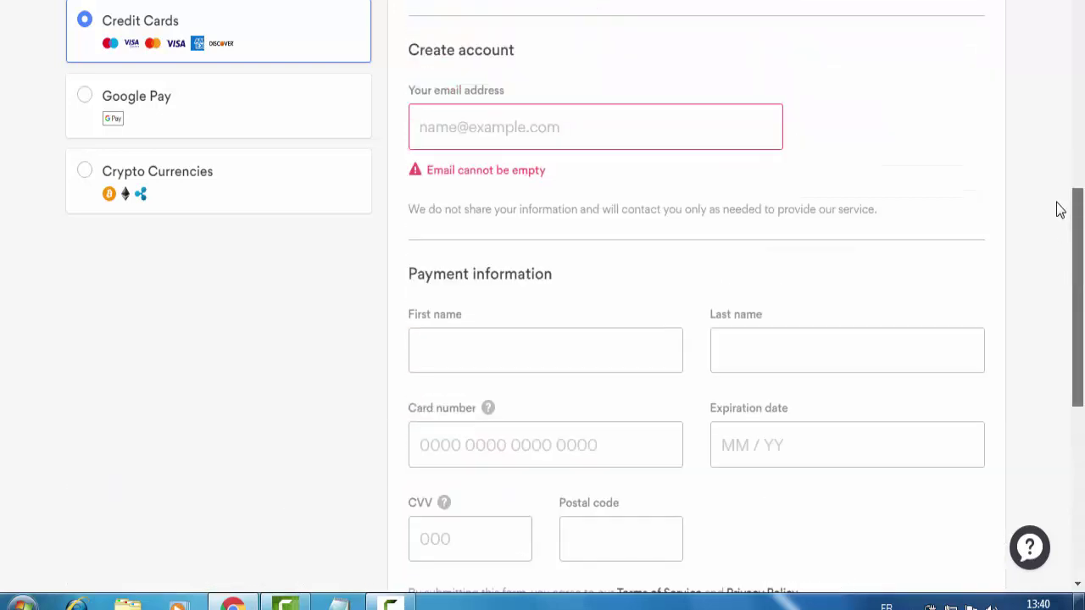
Compare the checkout forms for Google Pay and Crypto Currencies, ending with Credit Cards selected as the payment method.
scroll(1060, 210, "up", 3)
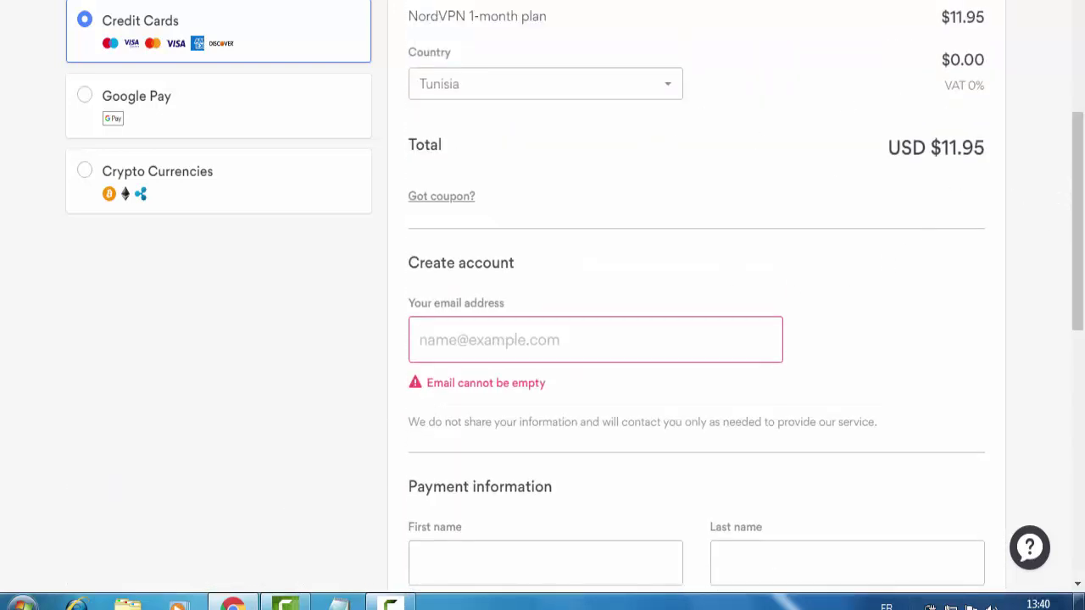
scroll(712, 263, "up", 3)
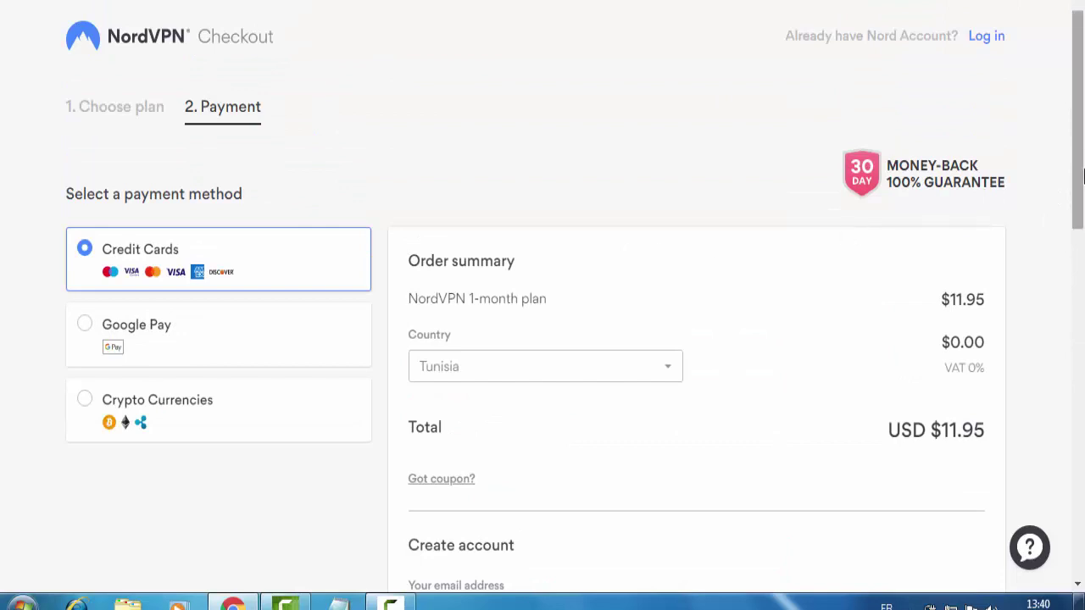
scroll(1077, 170, "down", 2)
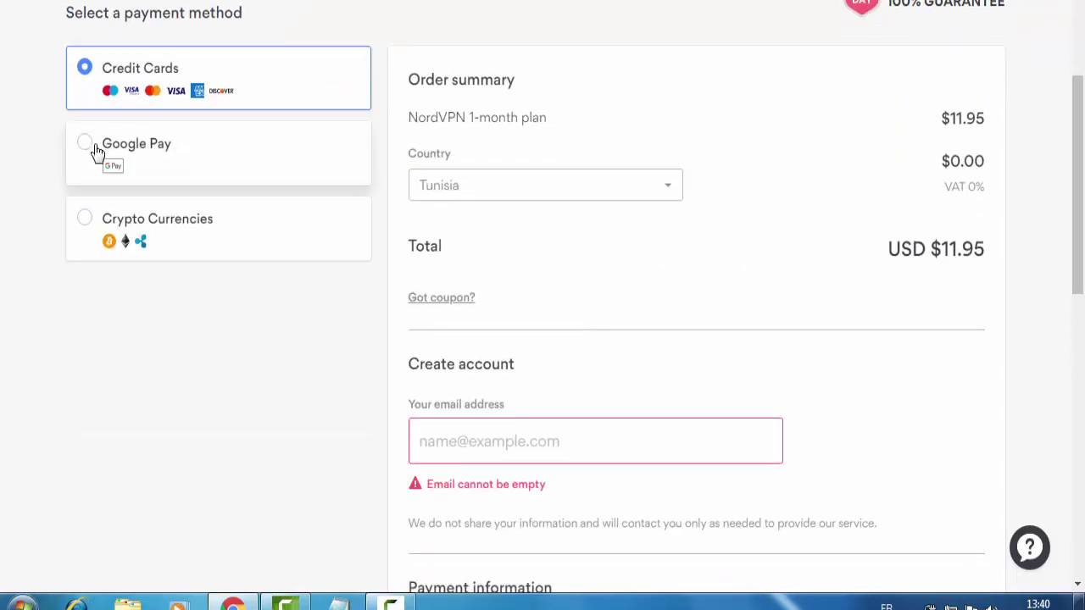
left_click(94, 151)
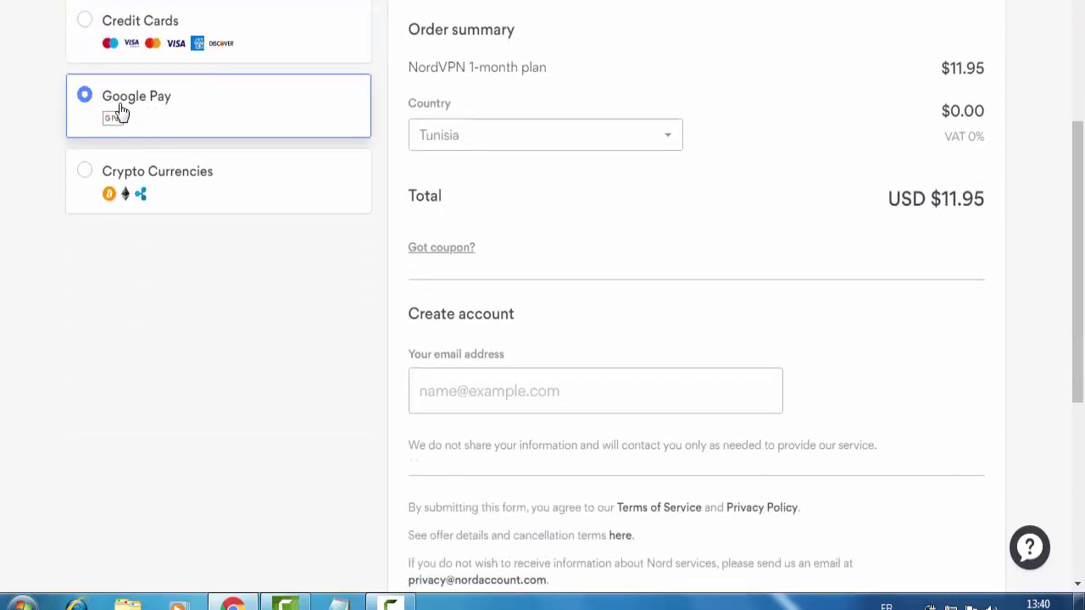
left_click(118, 190)
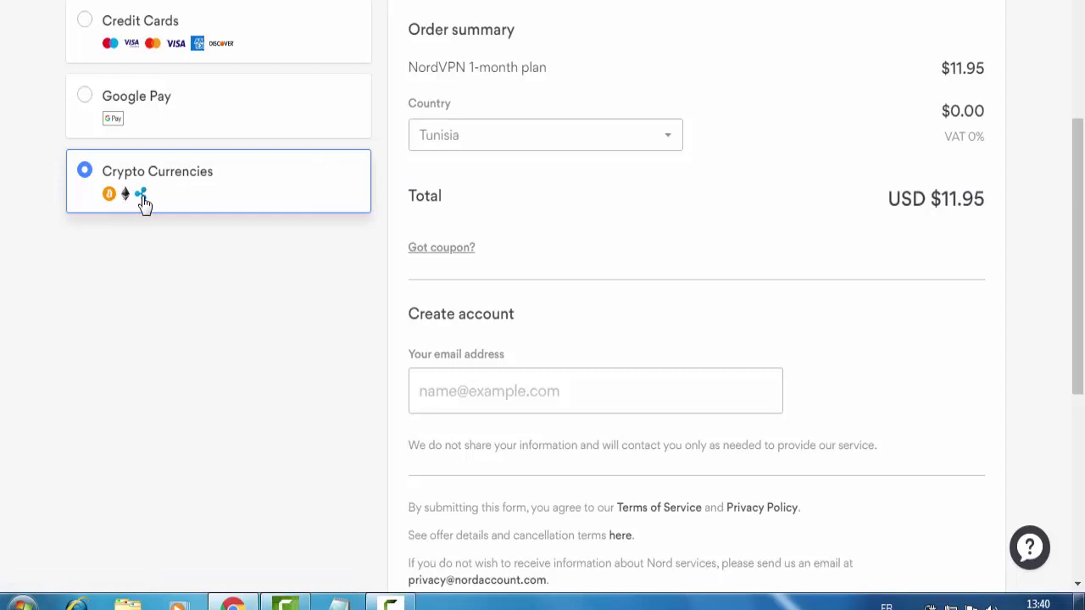
scroll(1066, 225, "down", 2)
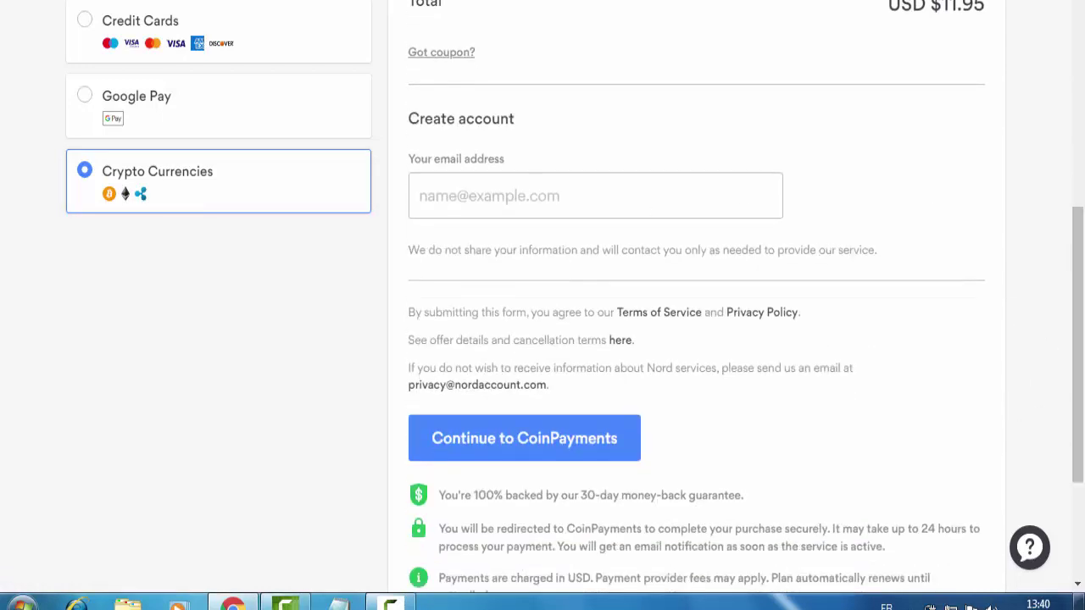
left_click_drag(1079, 337, 1068, 212)
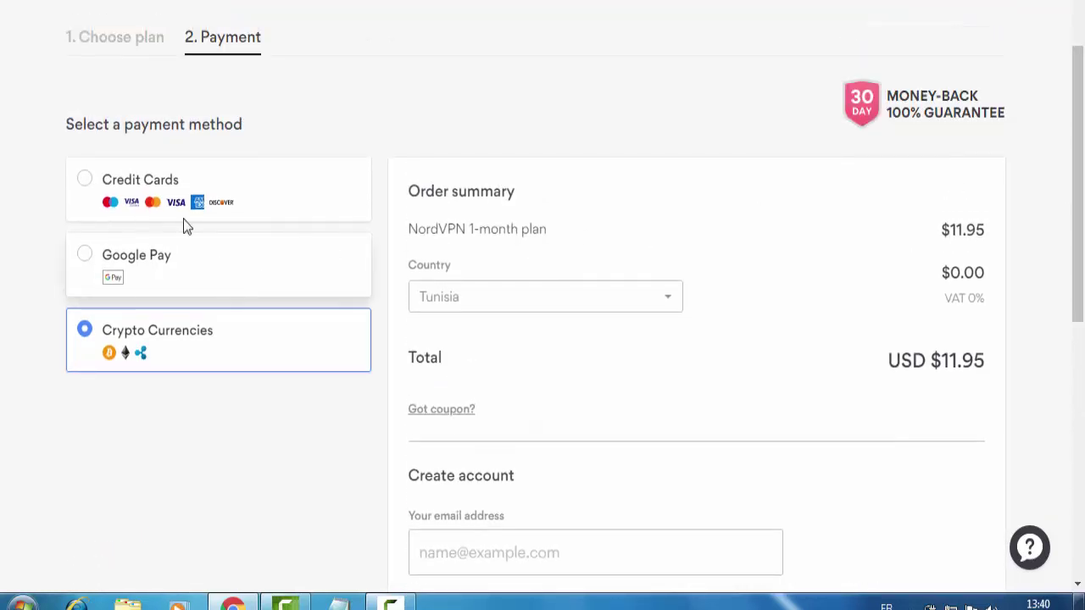
left_click(109, 209)
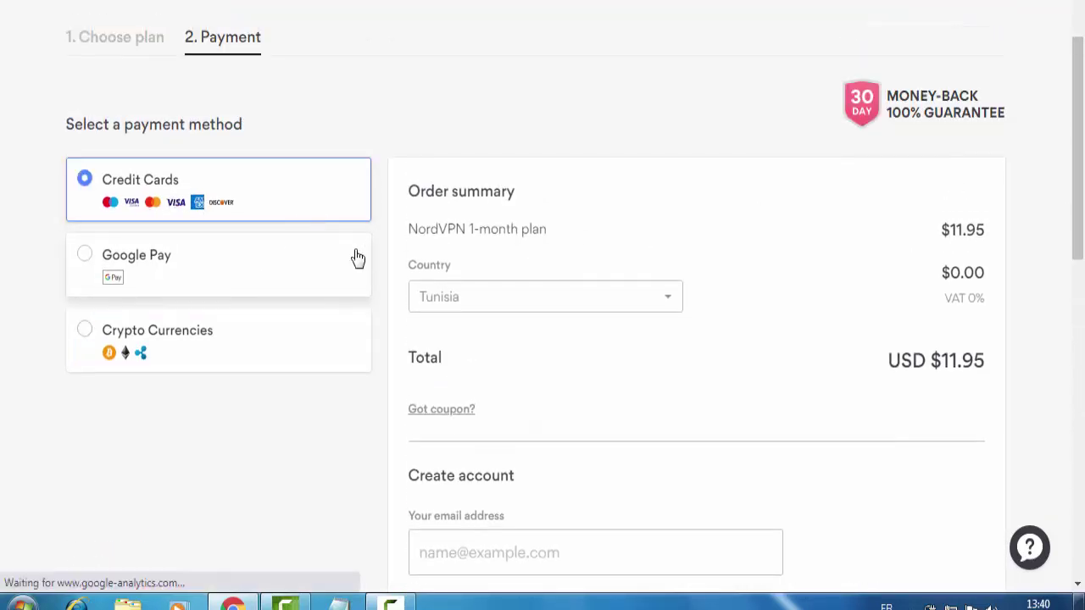
left_click_drag(1080, 182, 1078, 66)
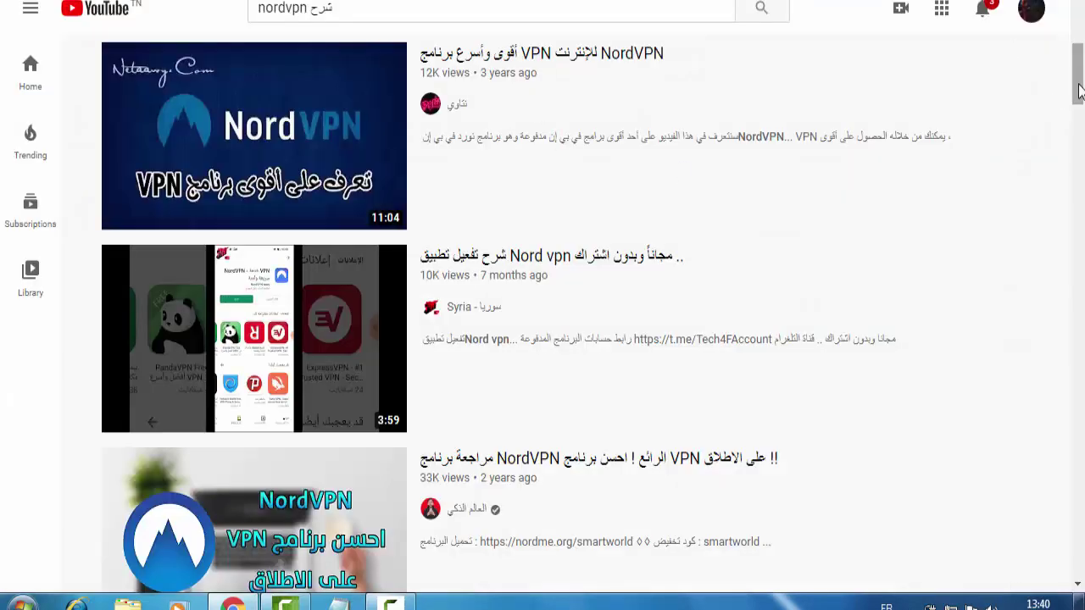
Switch to YouTube, search for "nordvpn" and look through the video results, ending on the tutorial channel's uploads.
left_click_drag(1080, 49, 1080, 26)
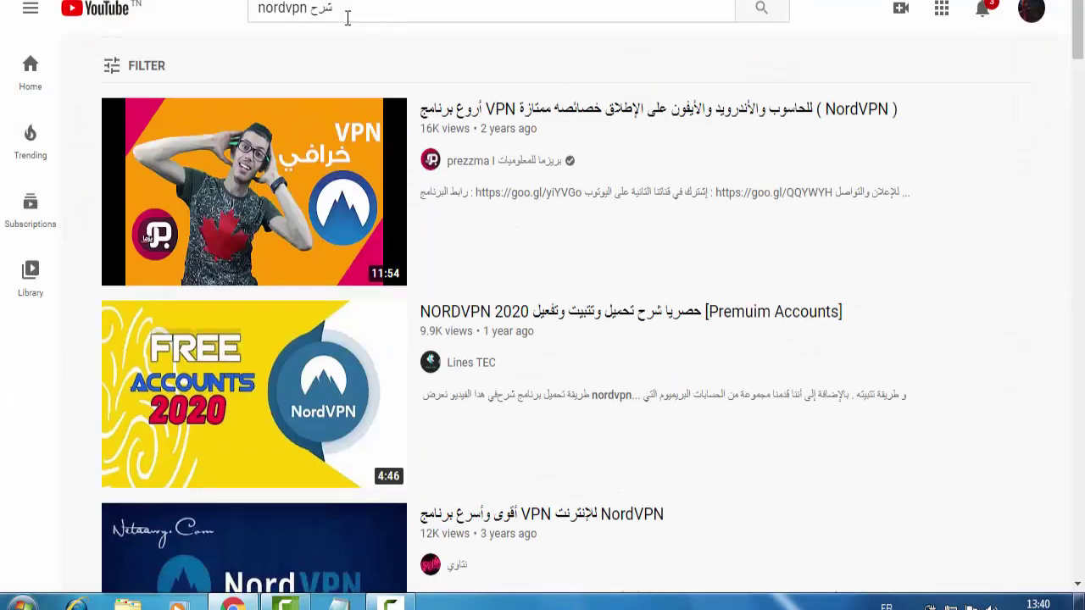
double_click(319, 8)
key("BackSpace")
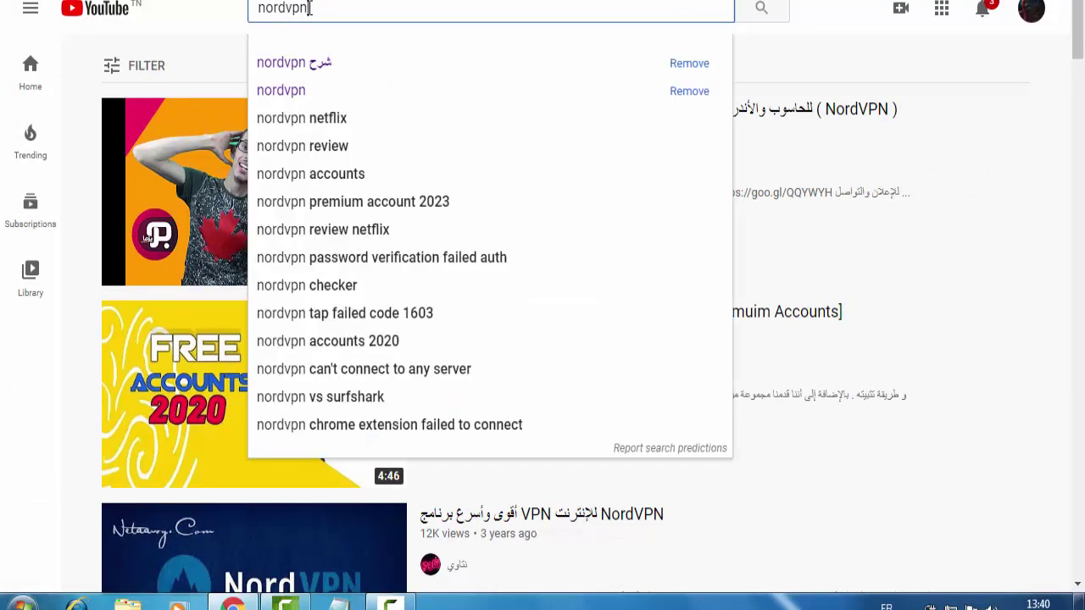
key("Return")
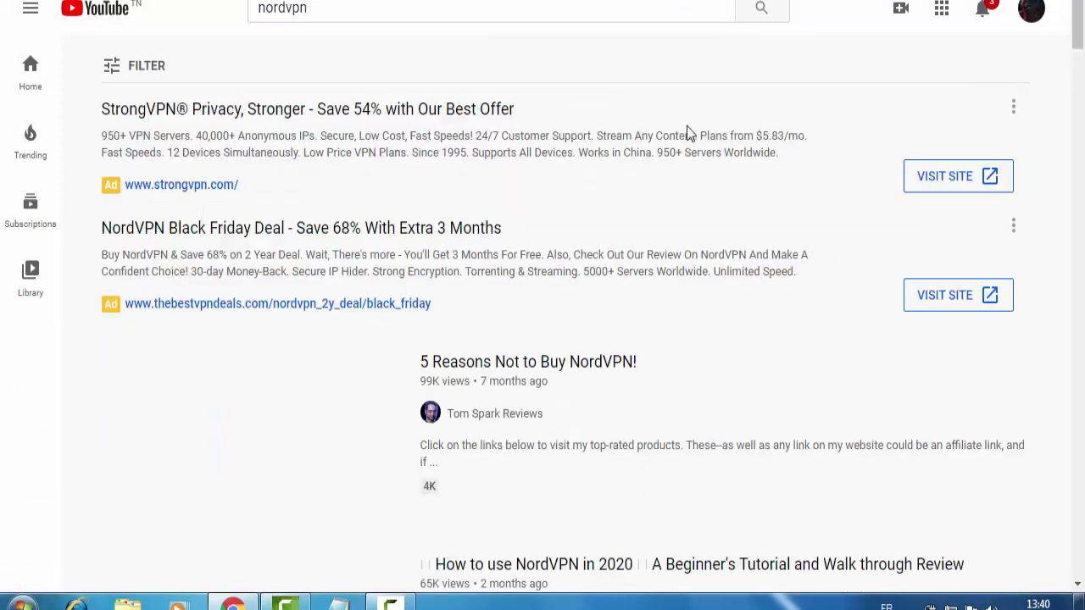
left_click_drag(1079, 25, 1082, 300)
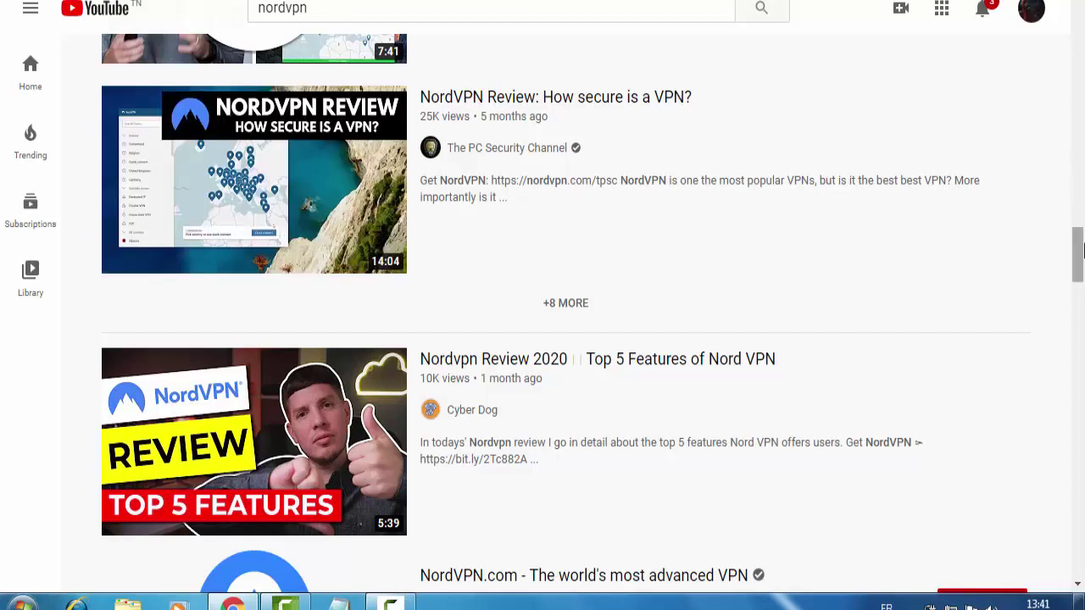
left_click_drag(1081, 250, 1078, 12)
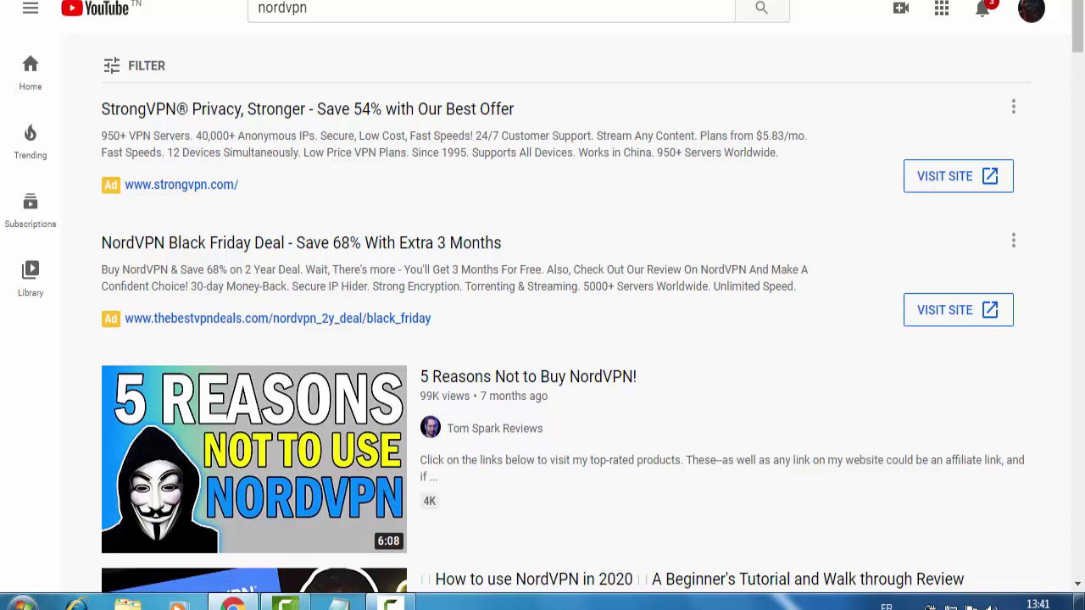
key("alt+Left")
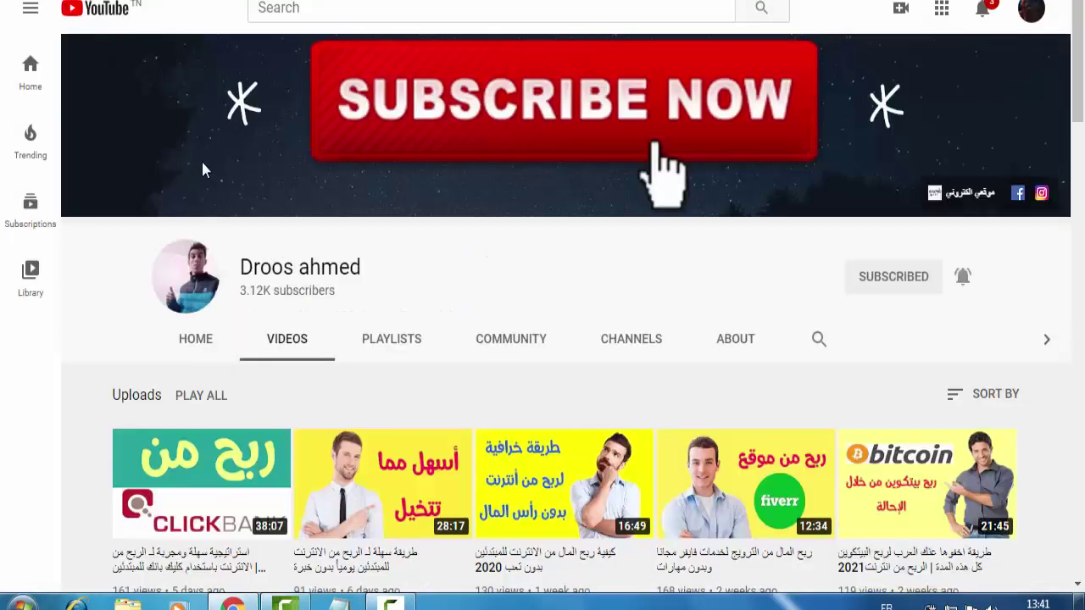